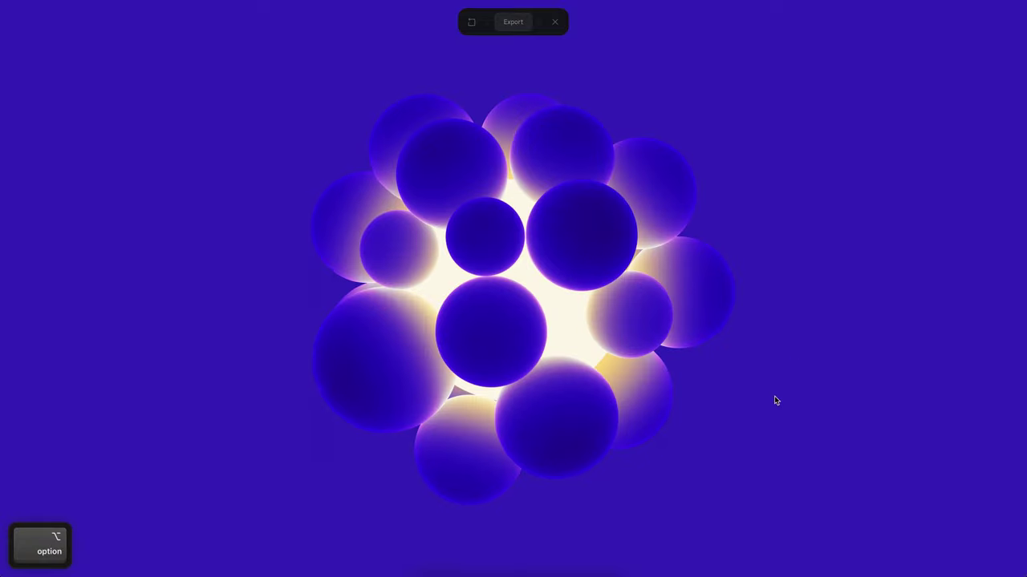
super+scroll(778, 375, down, 3)
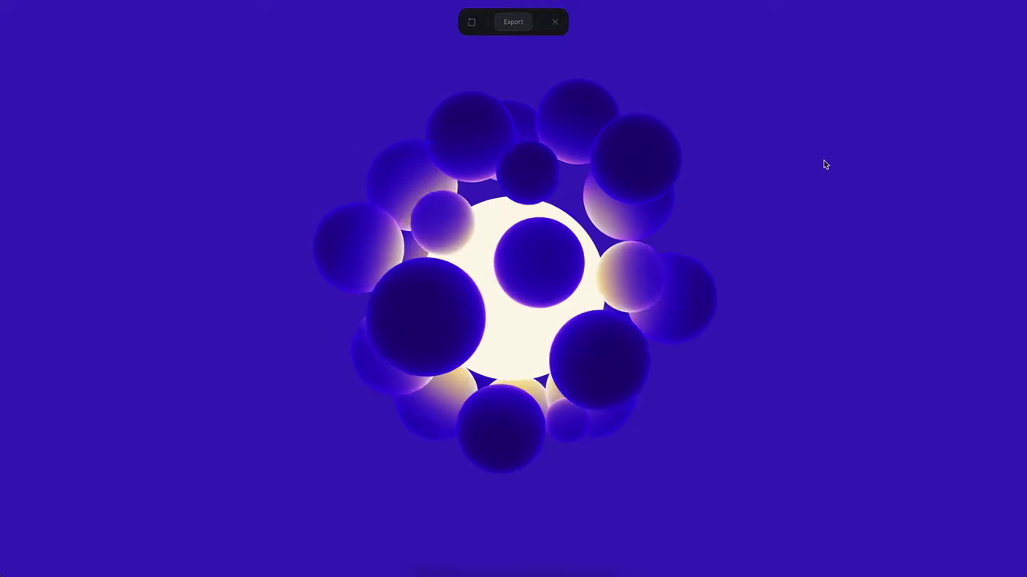
key(alt)
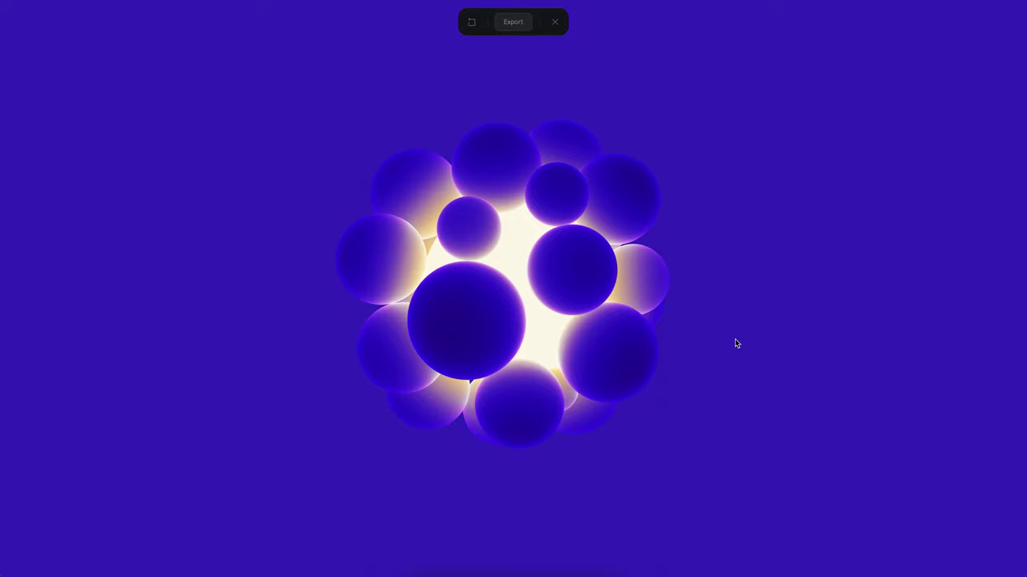
key(alt)
key(Escape)
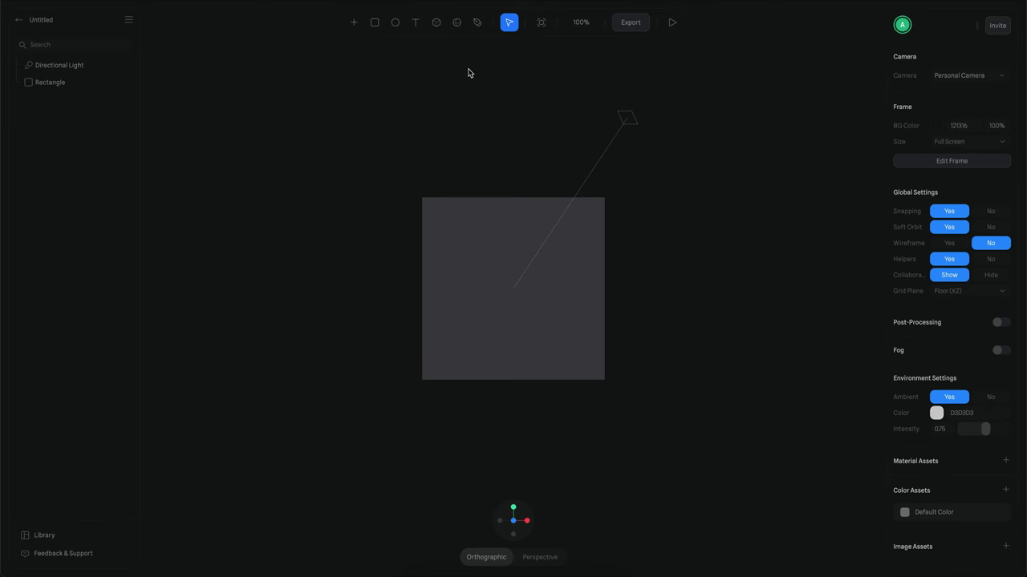
- Delete the default directional light and rectangle, and draw a sphere about 456 in diameter
key(super+a)
key(BackSpace)
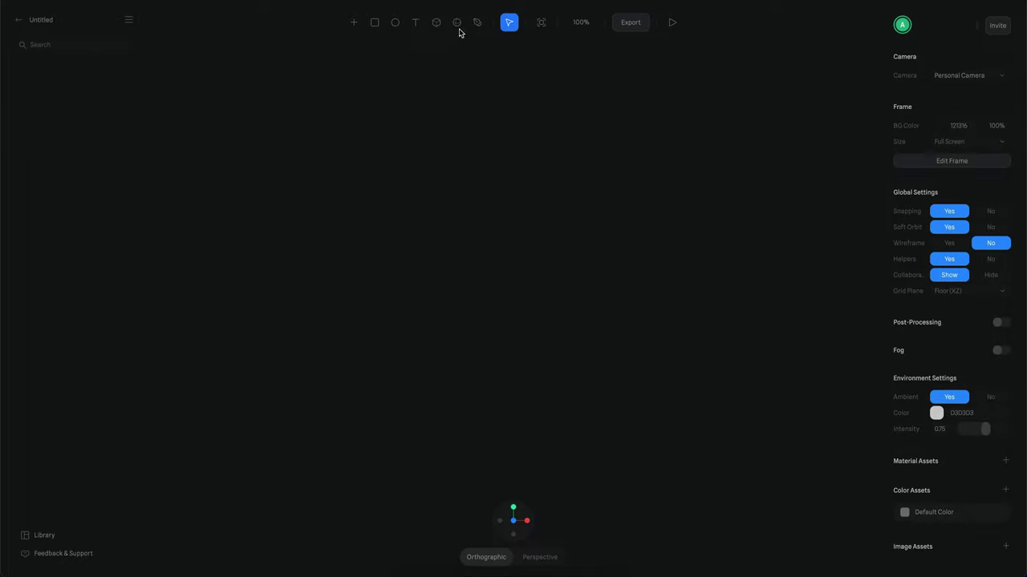
click(456, 22)
drag(406, 126, 635, 385)
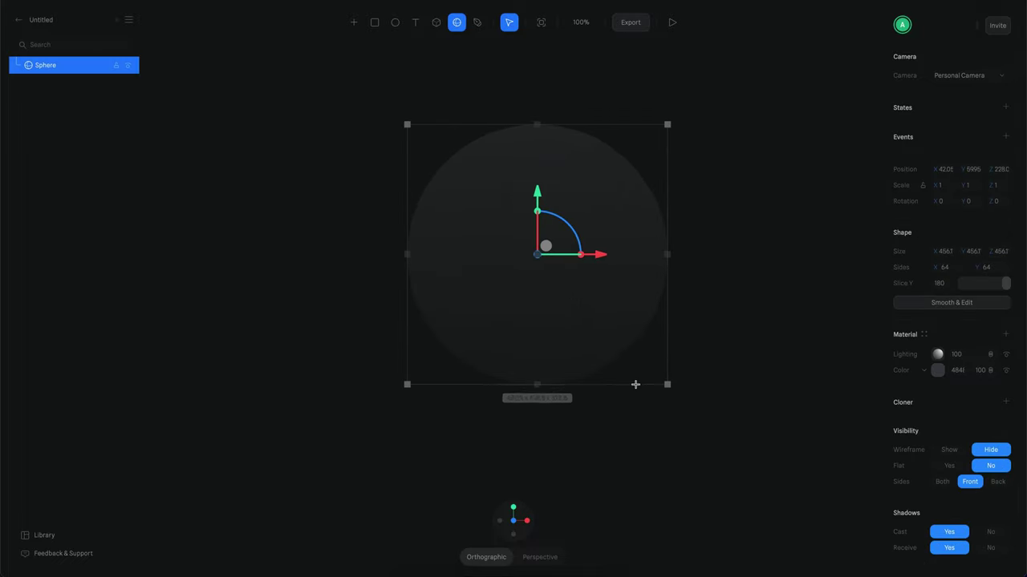
- Hard-reset all of the sphere's transforms to centre it at the origin
right_click(578, 293)
scroll(618, 373, down, 2)
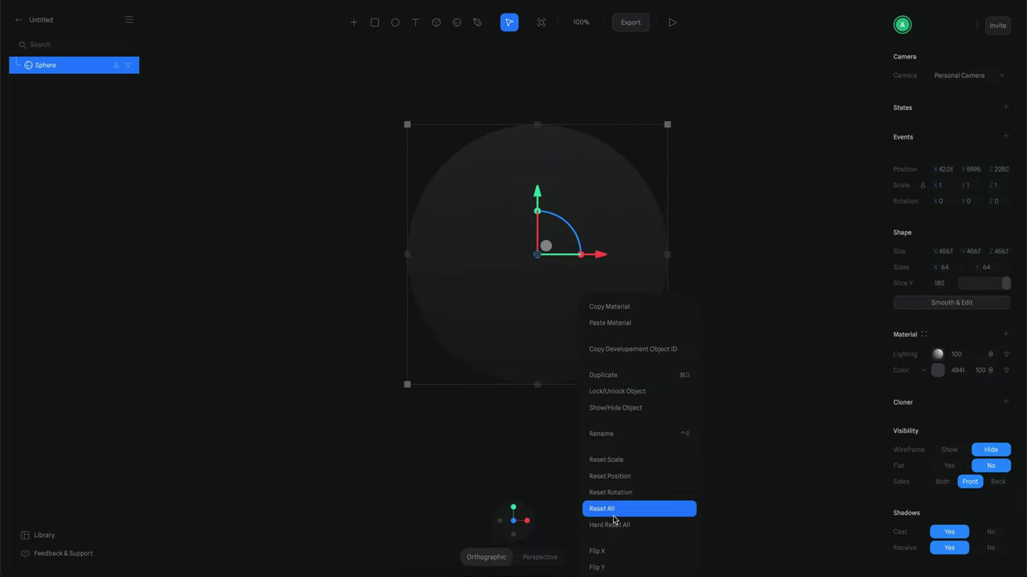
click(613, 525)
click(672, 390)
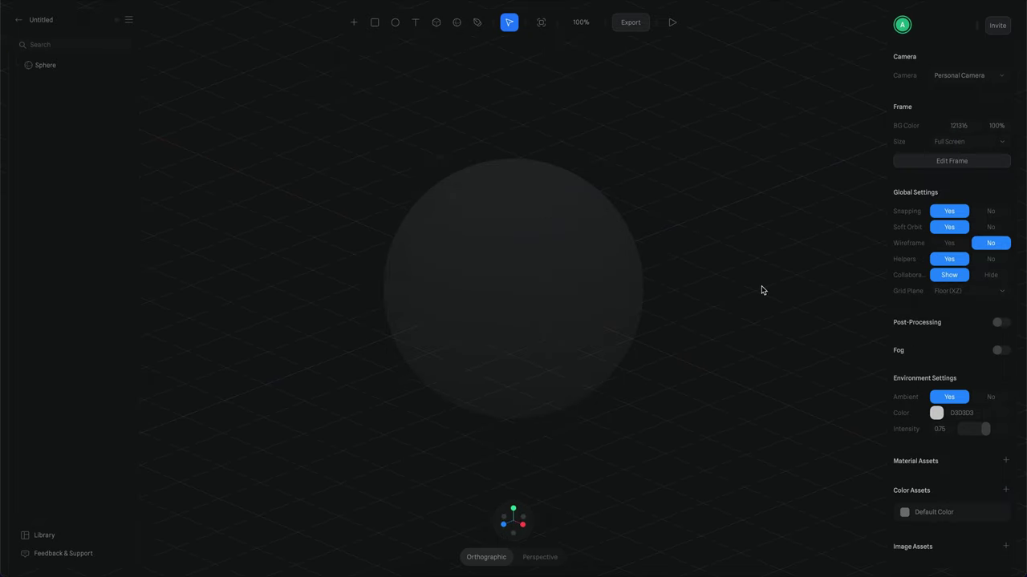
- Turn off the grid plane and disable snapping in the scene's global settings
click(965, 291)
click(955, 280)
click(987, 211)
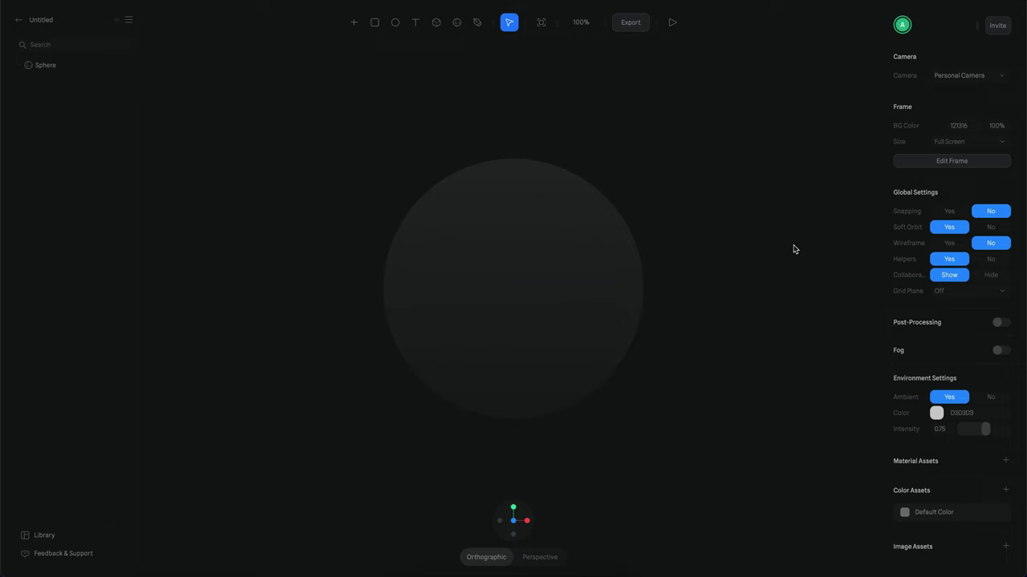
- Shrink the sphere about its centre to 272 on every axis and colour it pale yellow, RGB(255, 252, 180)
click(596, 237)
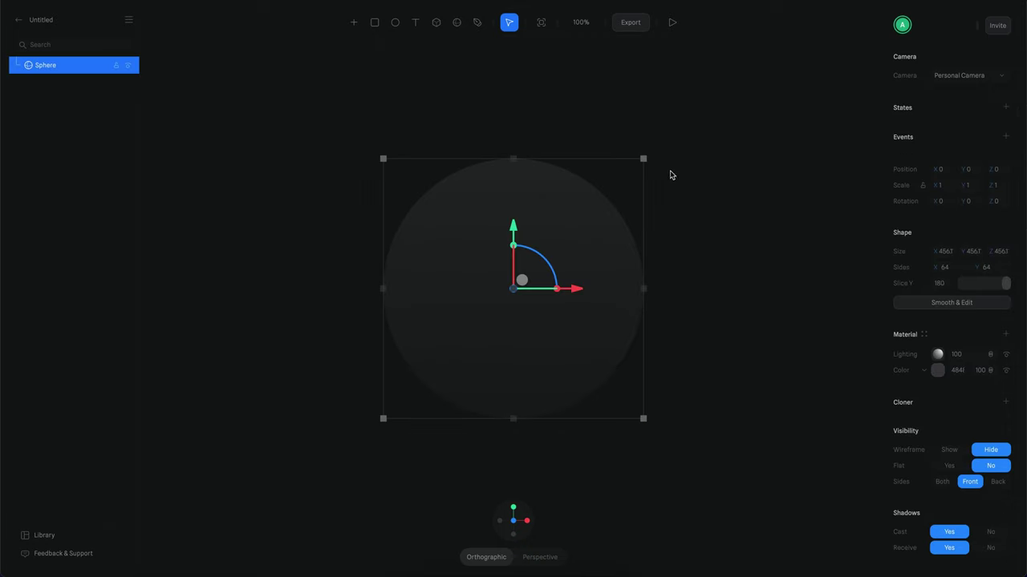
drag(646, 161, 592, 210)
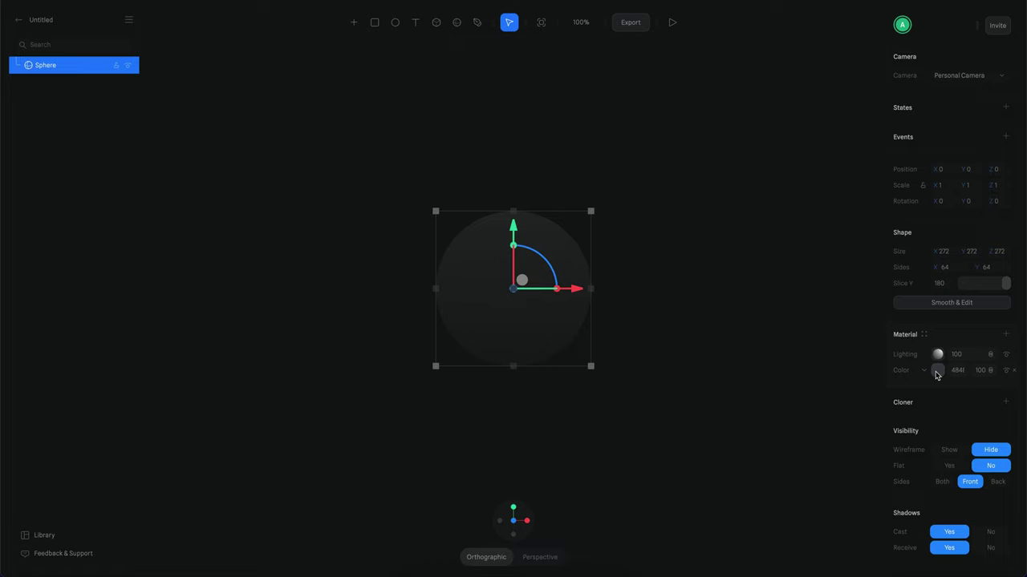
click(936, 371)
click(919, 517)
drag(934, 429, 928, 368)
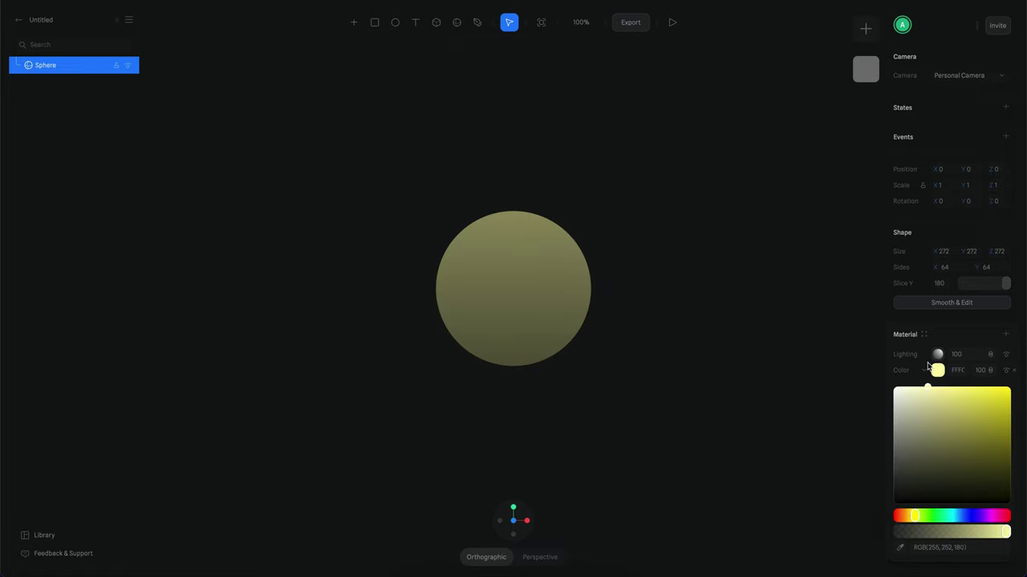
- Hide the Lighting layer of the sphere's material for a flat, unshaded look
click(995, 354)
click(996, 354)
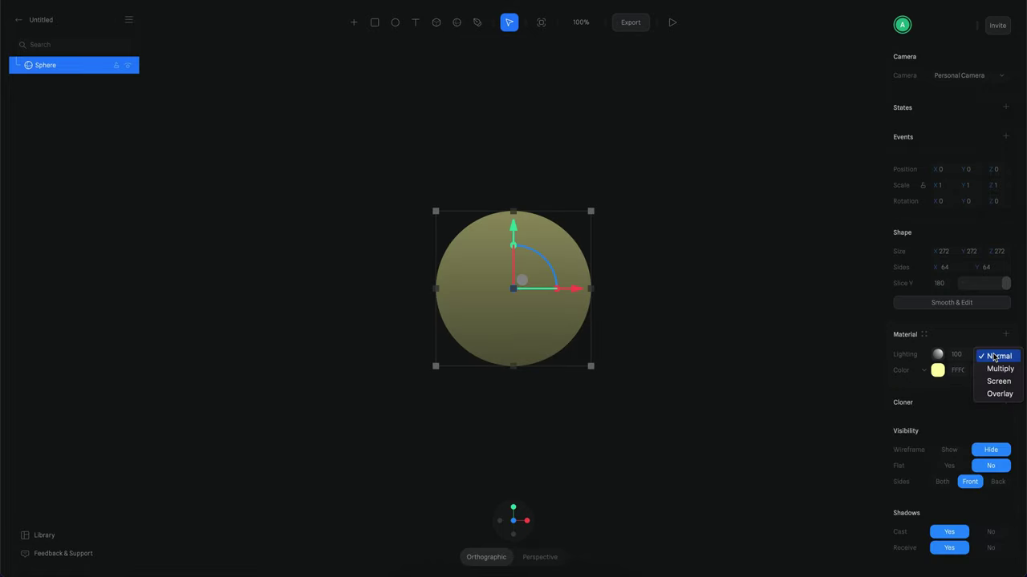
click(995, 334)
click(1006, 355)
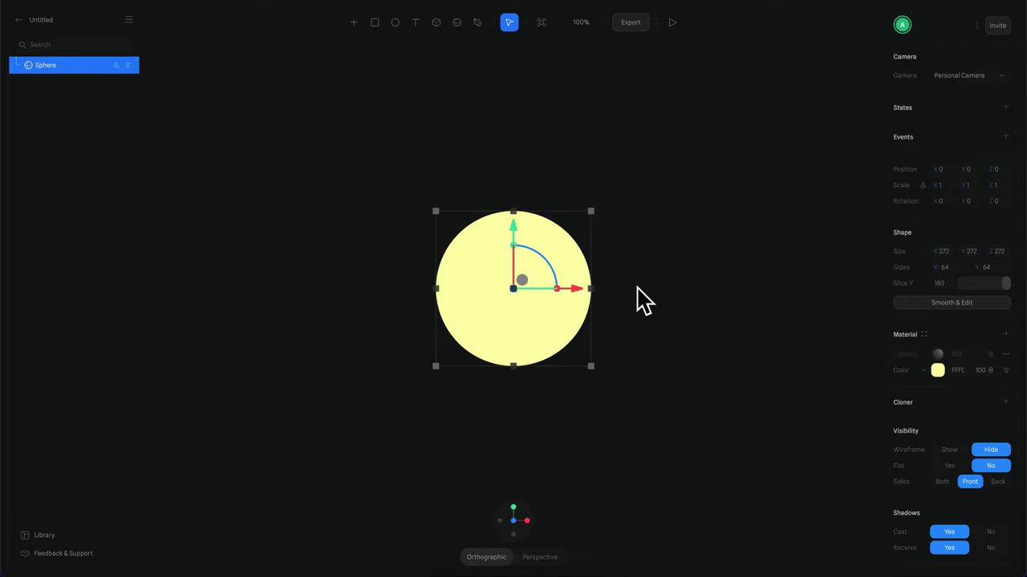
- Set the frame's background colour to the blue-violet 4825C7
scroll(527, 273, up, 4)
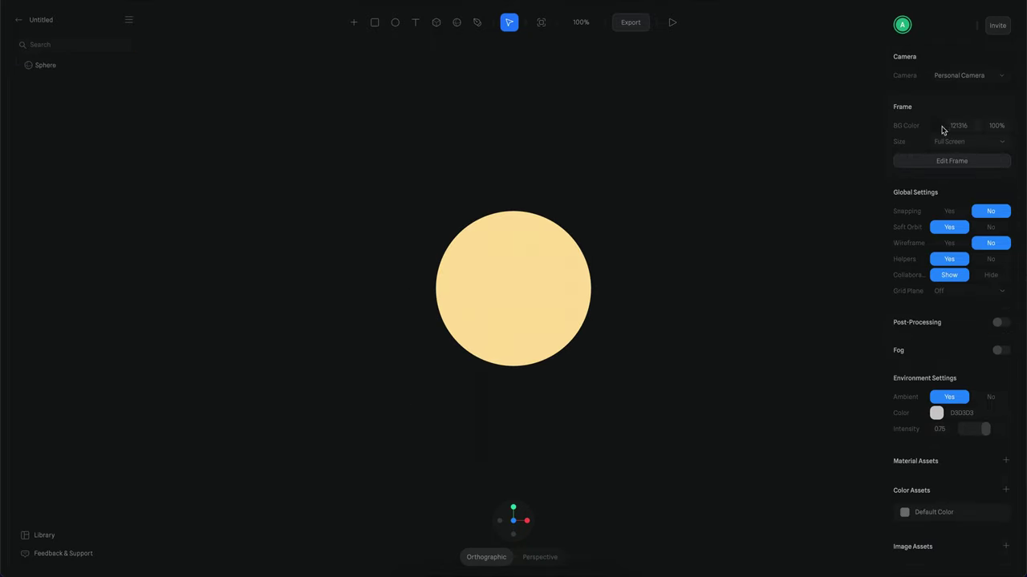
click(935, 125)
drag(977, 143, 988, 167)
click(573, 163)
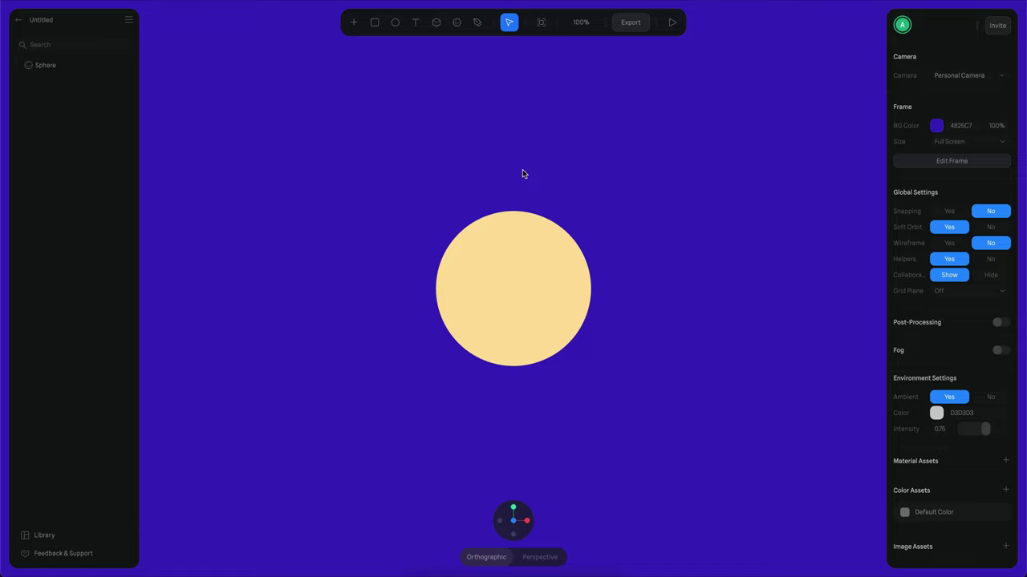
- Draw four smaller spheres of different sizes around the central sphere, with the upper-right one about 152 in diameter
click(456, 22)
drag(542, 220, 620, 300)
drag(590, 262, 580, 214)
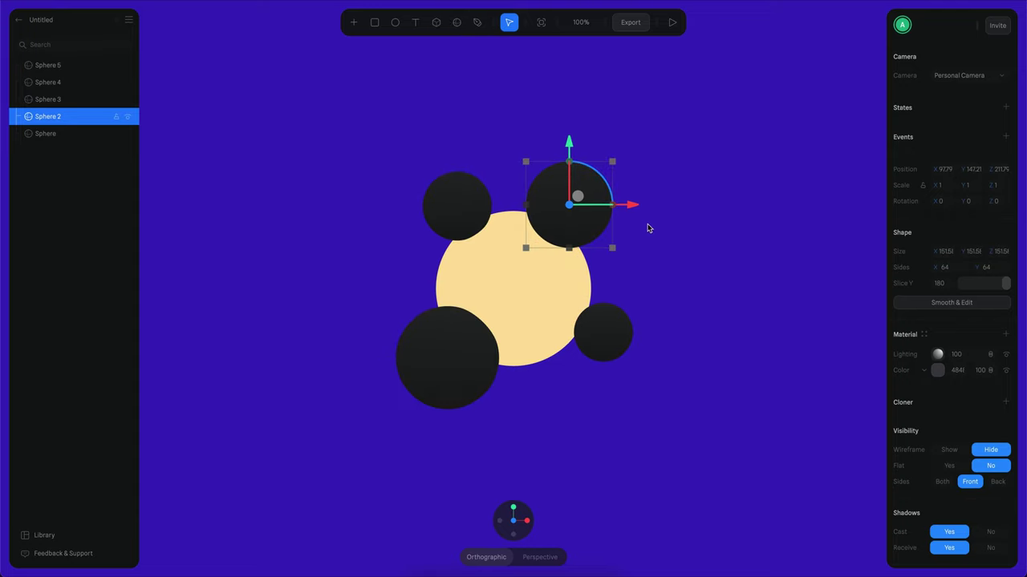
- Move the upper-right sphere back along the Z axis to about 49, beside the central sphere
alt+drag(674, 265, 649, 297)
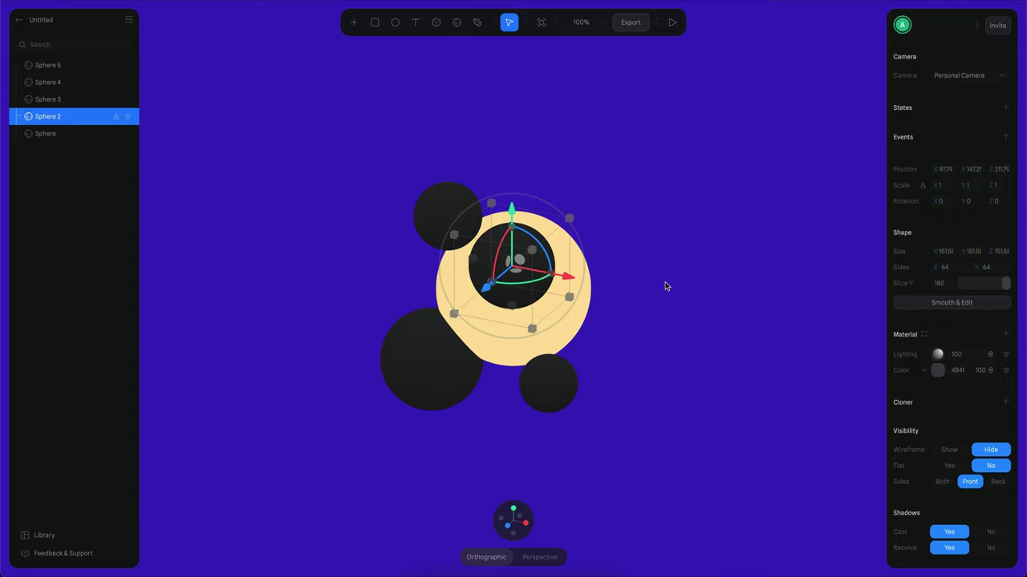
scroll(668, 301, up, 5)
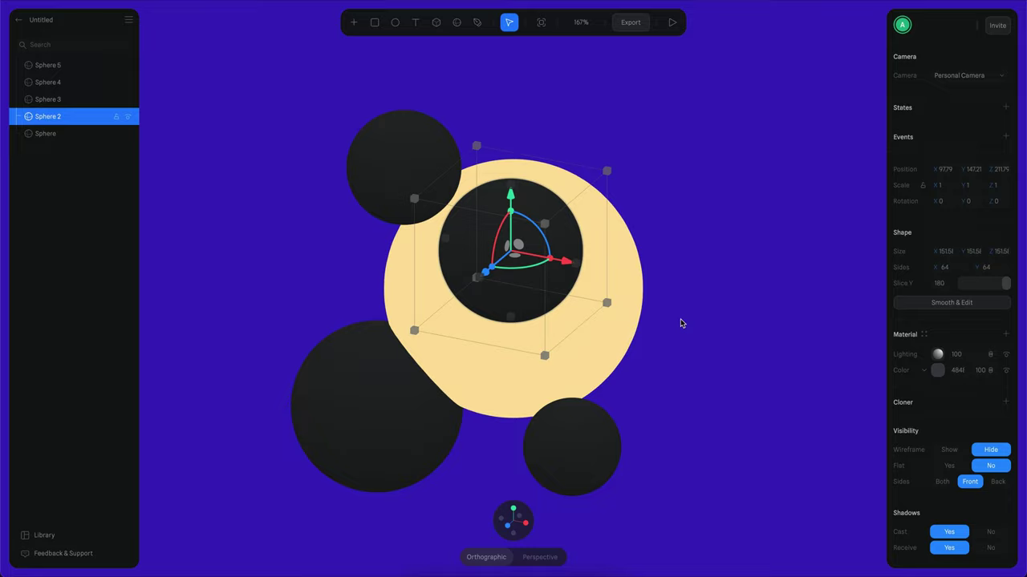
alt+drag(680, 319, 695, 300)
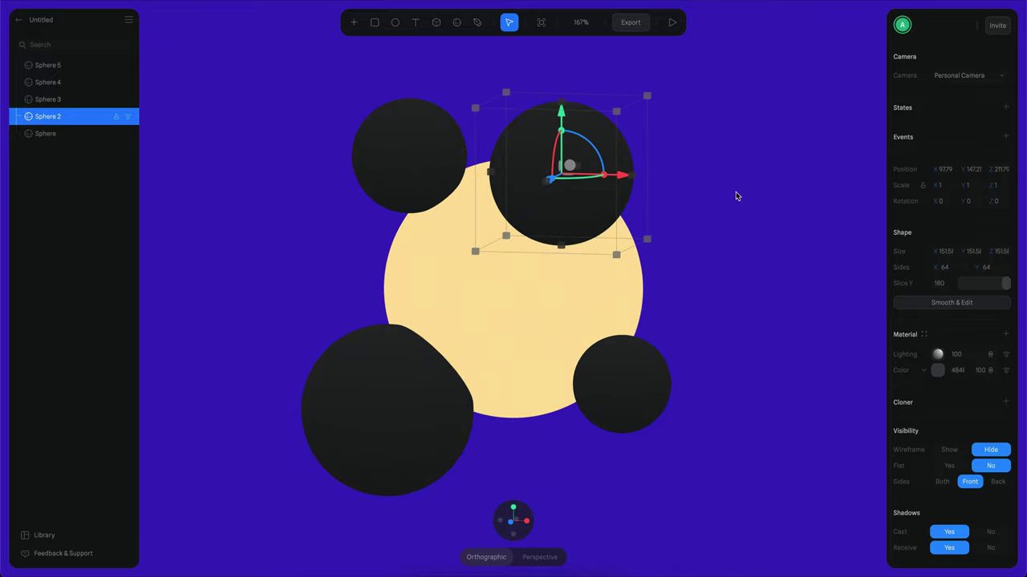
alt+drag(695, 201, 715, 198)
alt+drag(555, 185, 615, 249)
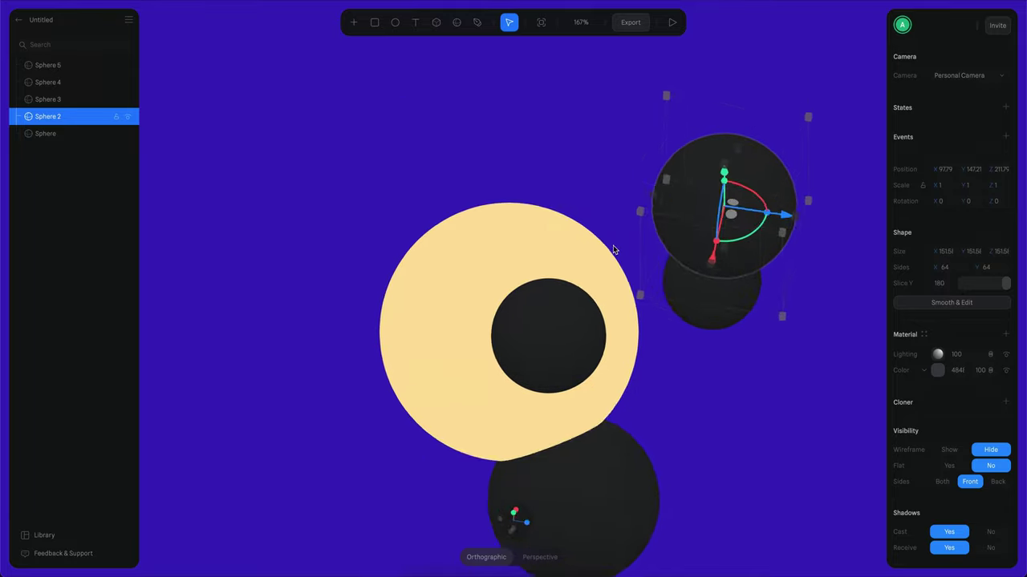
right_drag(614, 246, 772, 250)
drag(771, 250, 626, 214)
alt+drag(694, 301, 616, 274)
right_drag(640, 269, 672, 297)
scroll(668, 233, up, 4)
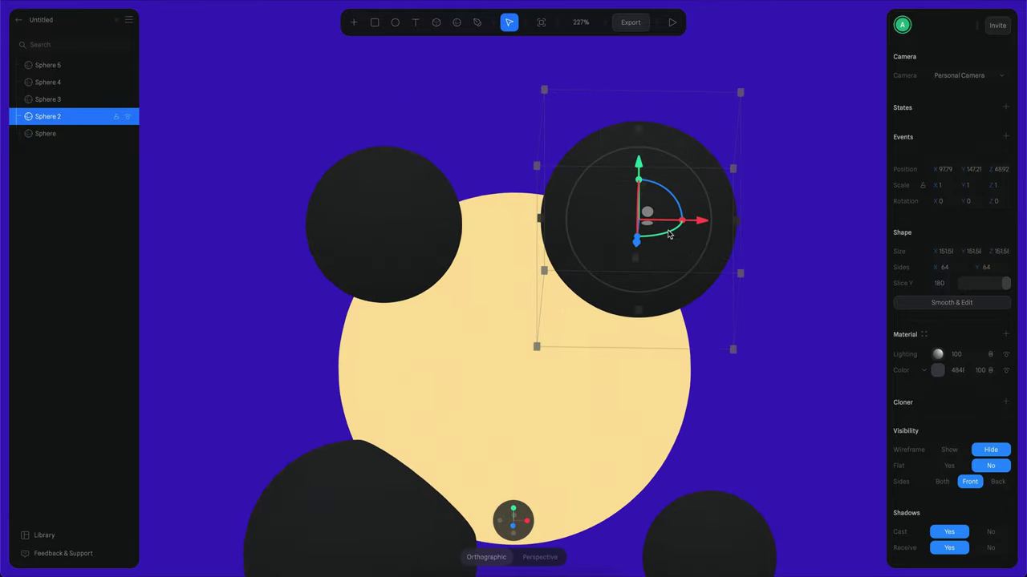
- Rotate the upper-right sphere to about X 12°, Y -6°, Z -28° and shift it slightly outward along its local Y axis
drag(670, 233, 682, 212)
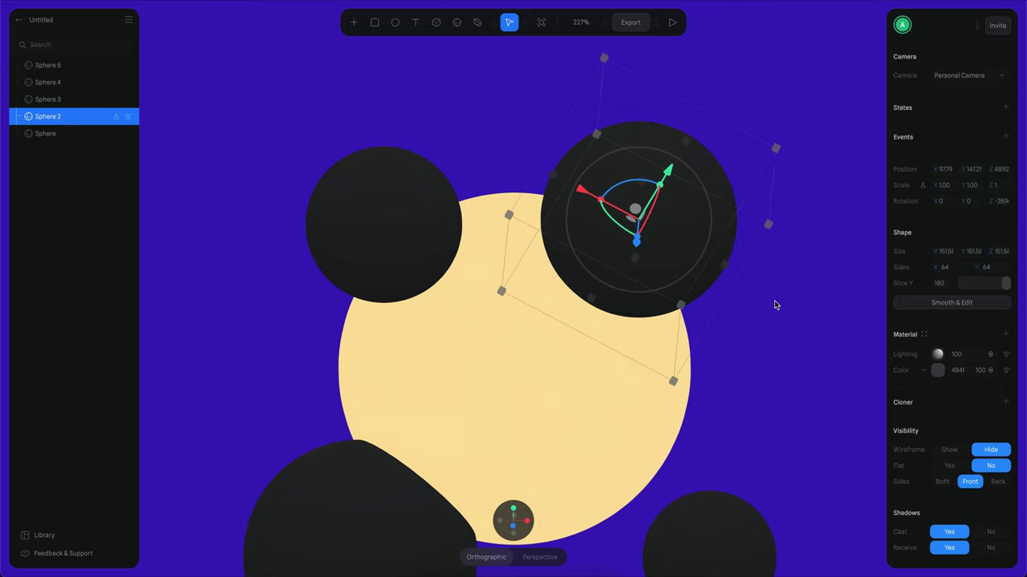
right_drag(775, 305, 633, 208)
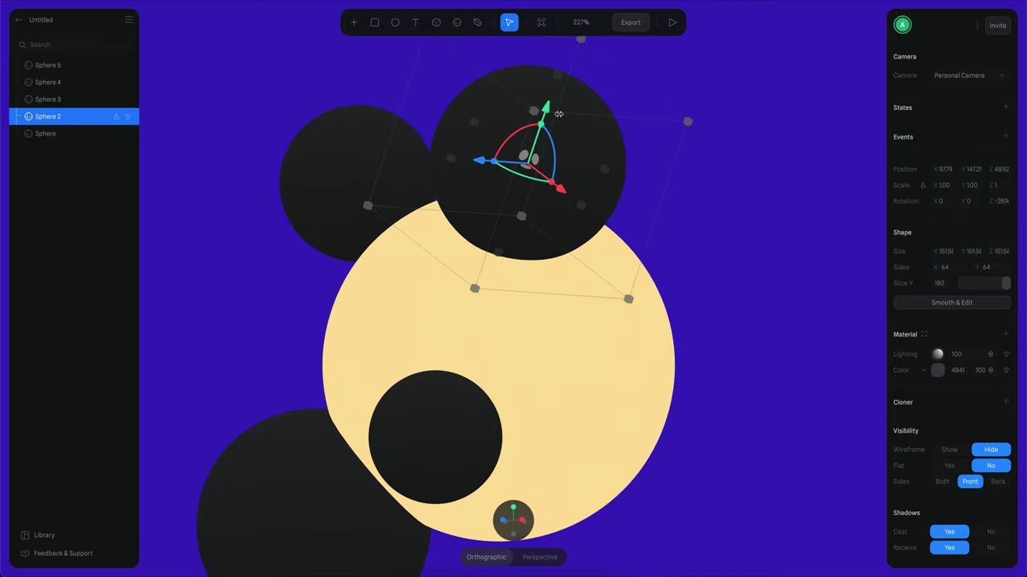
drag(558, 114, 507, 132)
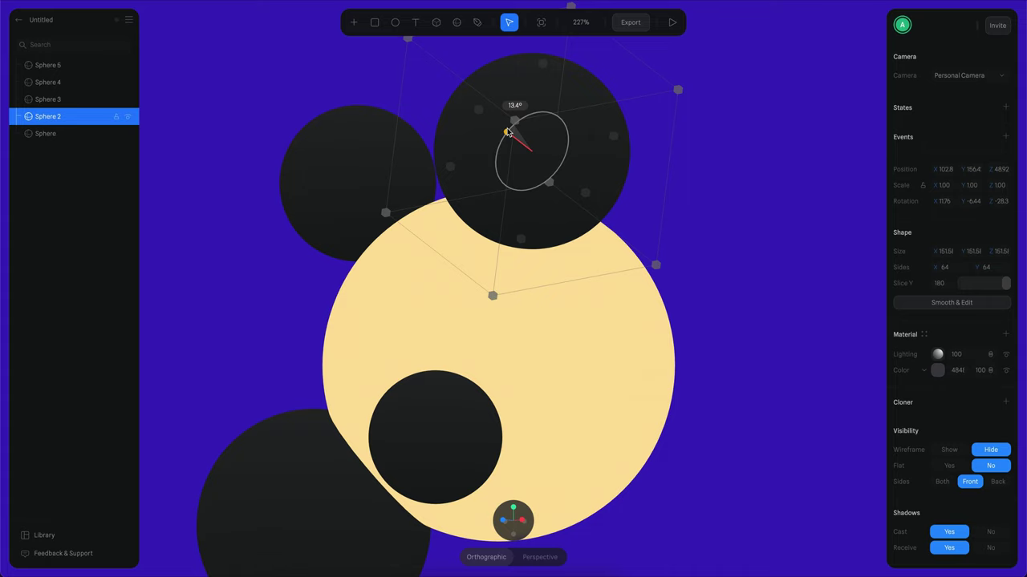
drag(607, 225, 598, 202)
key(ctrl+z)
drag(617, 236, 597, 196)
key(ctrl+z)
- Move the upper-right sphere outward along its local Y axis to about (111, 172, 53) and refine its X rotation to about 9°
right_drag(764, 271, 706, 234)
middle_drag(705, 235, 735, 321)
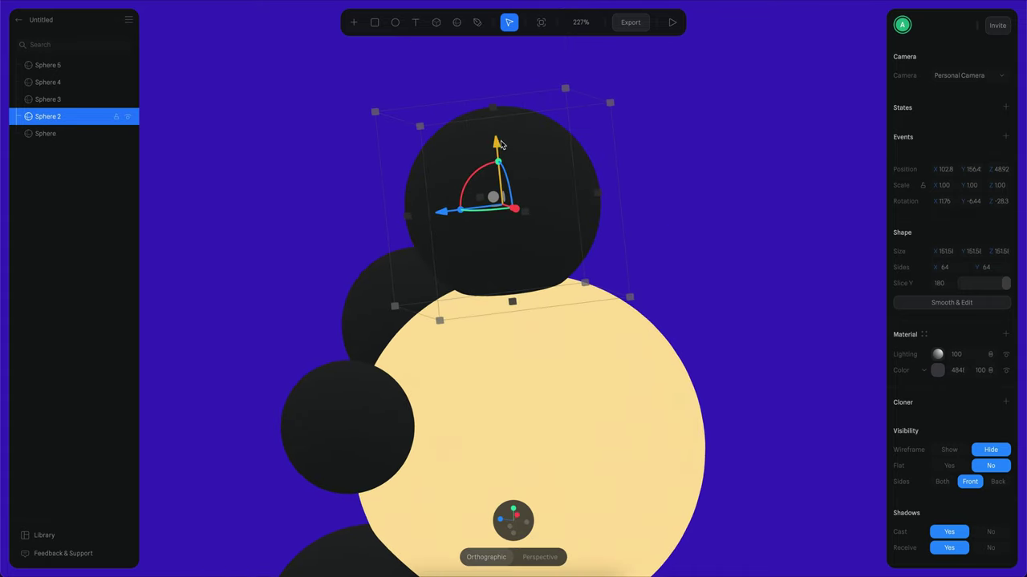
drag(499, 143, 496, 120)
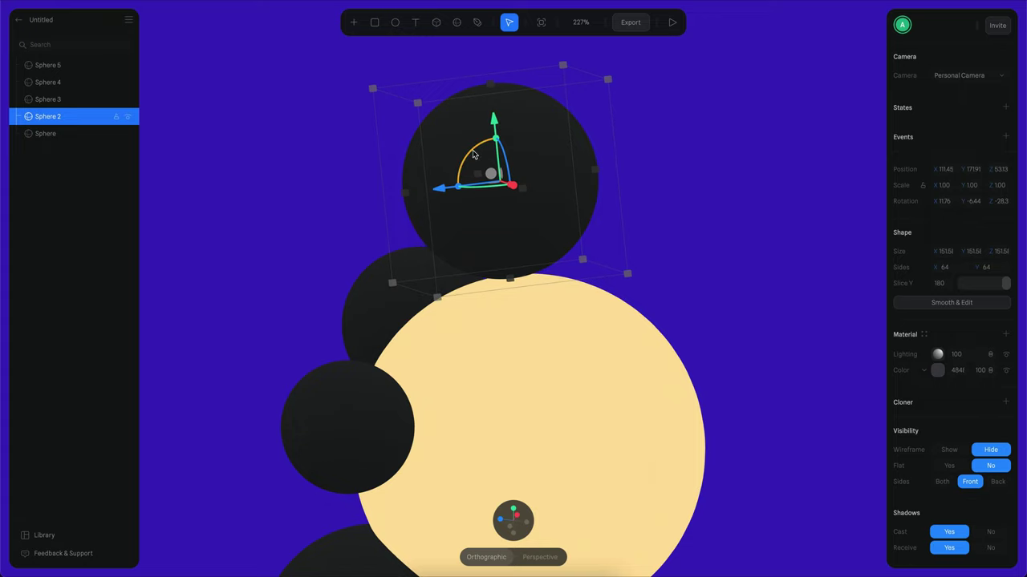
drag(474, 155, 471, 152)
right_drag(472, 152, 792, 316)
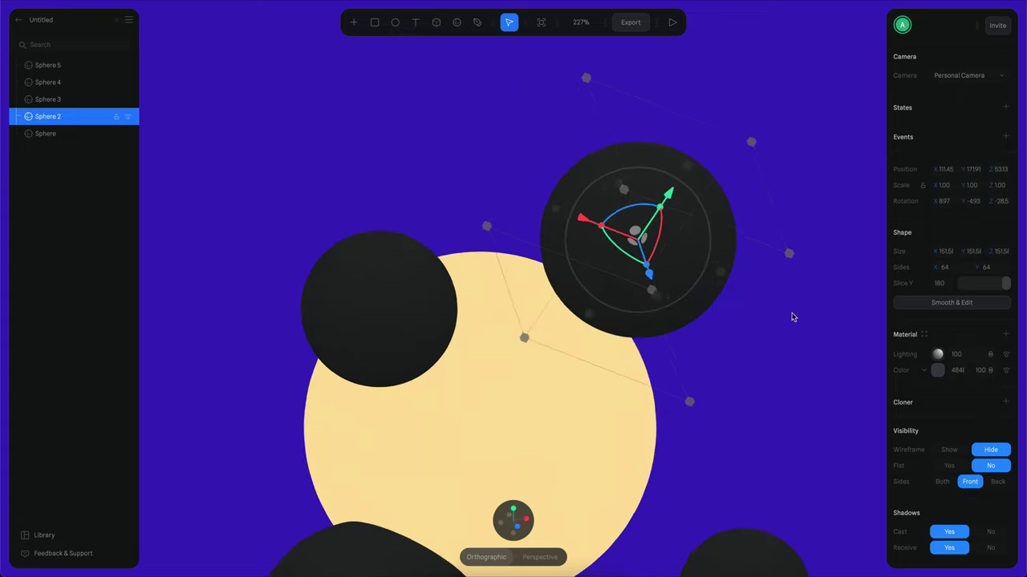
scroll(772, 314, down, 3)
key(Return)
scroll(688, 281, up, 4)
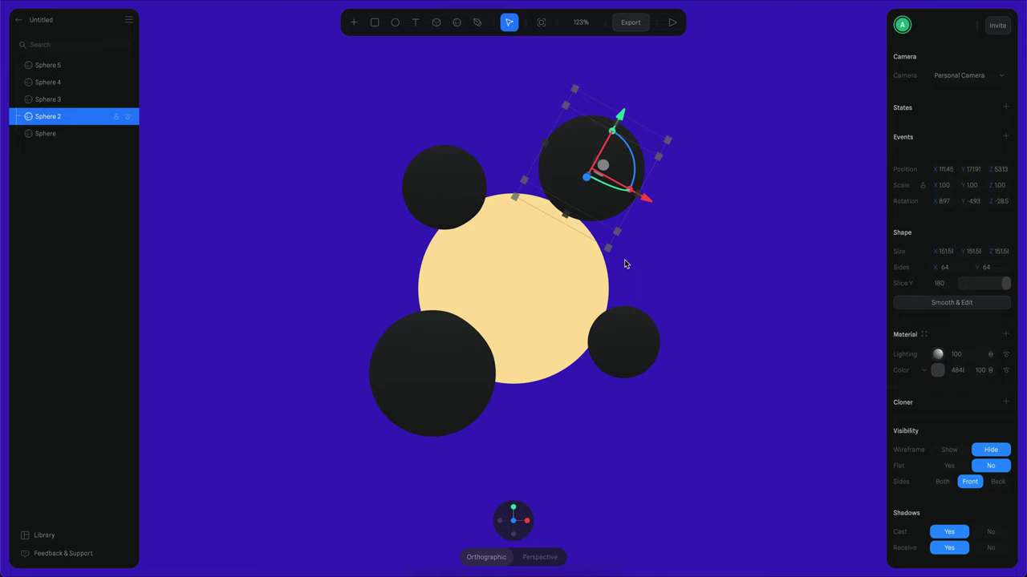
- Move the upper-left sphere back along Z to about 19 and shift it outward to rest against the central sphere
alt+drag(721, 272, 871, 319)
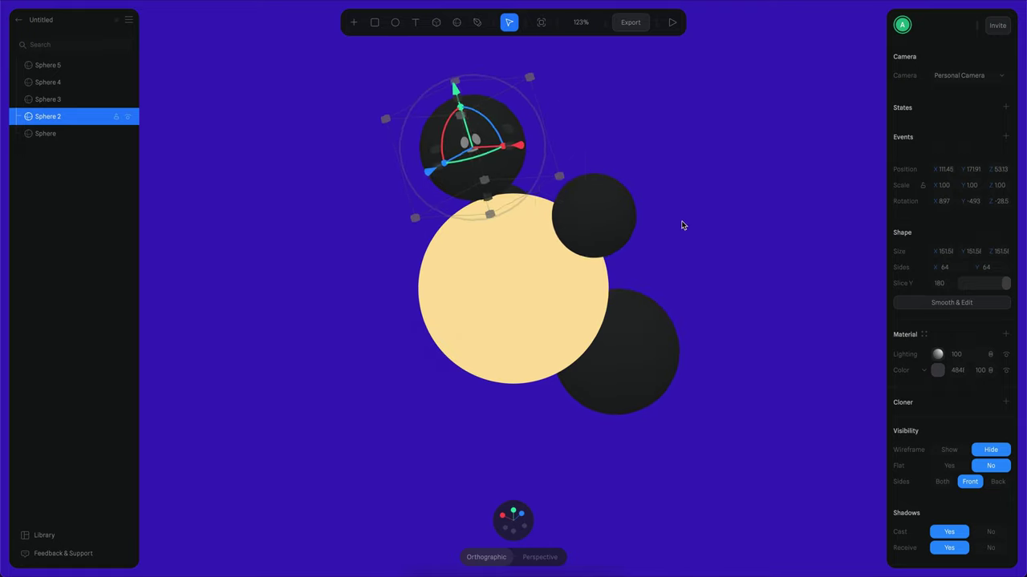
click(599, 220)
scroll(716, 248, up, 4)
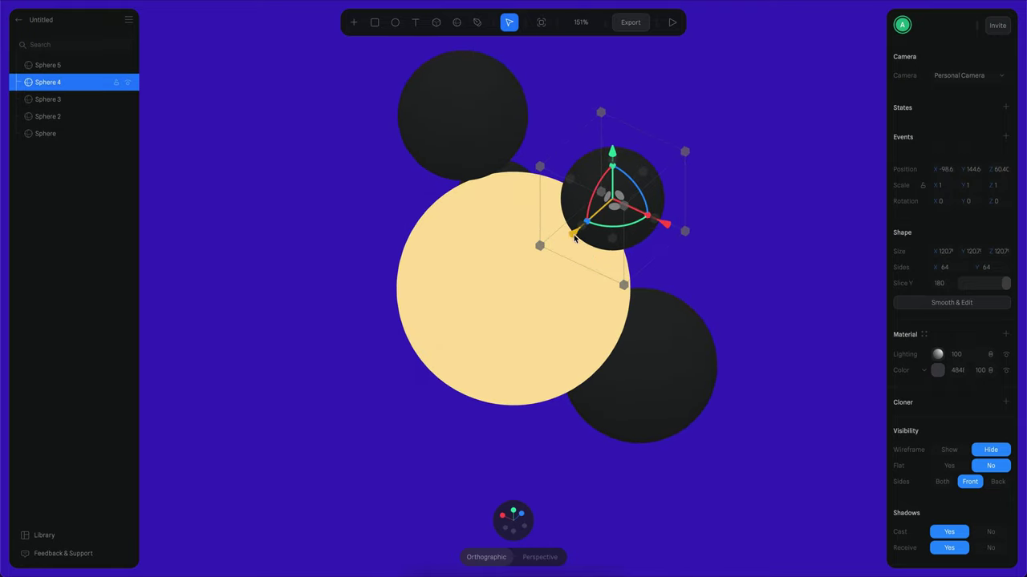
alt+drag(704, 329, 566, 284)
scroll(584, 199, up, 4)
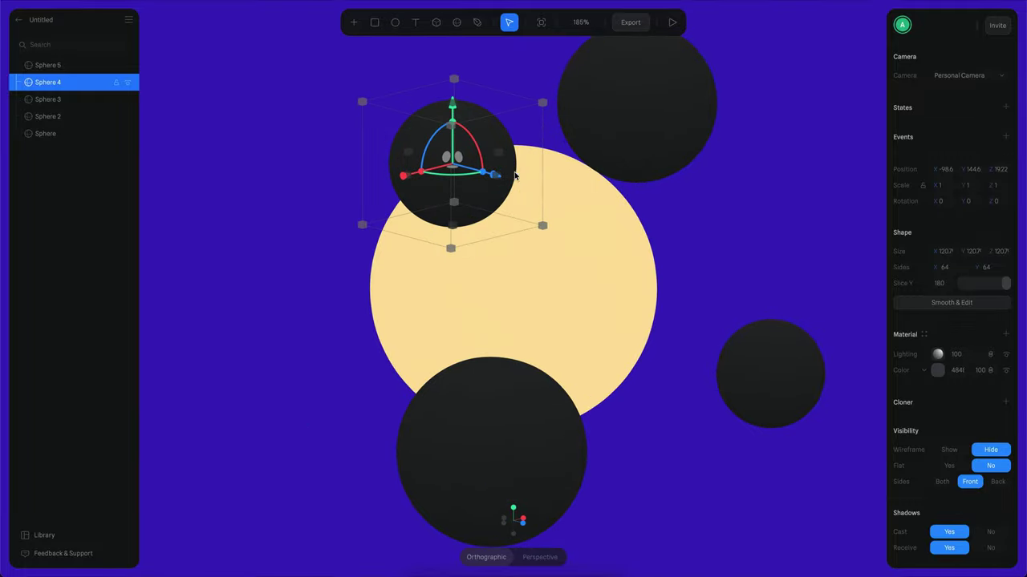
drag(433, 140, 463, 122)
alt+drag(562, 232, 476, 202)
scroll(636, 365, down, 4)
- Reposition the small lower-right sphere along the Z axis so it sits against the central sphere's surface
click(636, 365)
click(669, 387)
scroll(642, 361, up, 8)
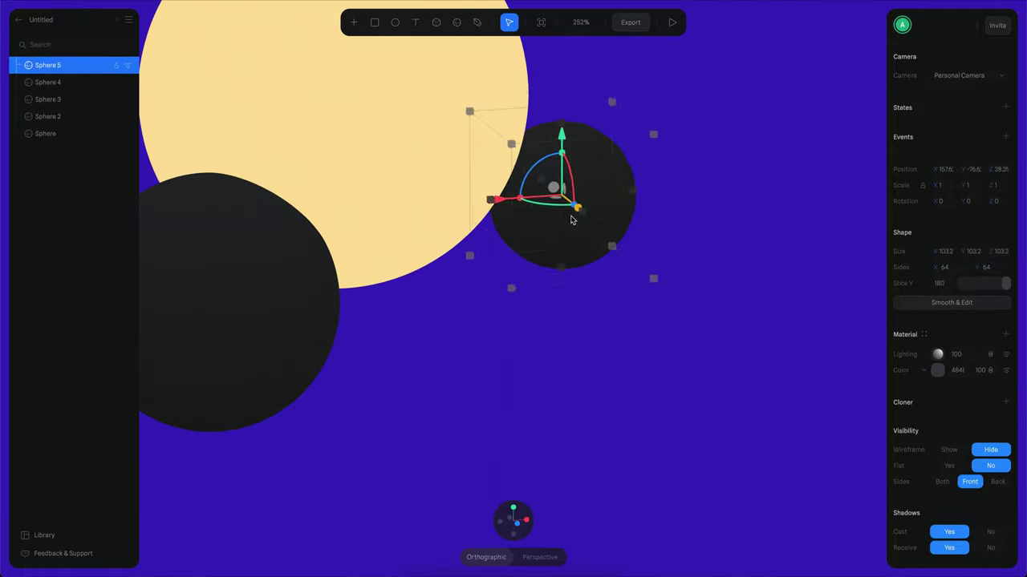
drag(573, 217, 590, 232)
scroll(675, 402, down, 8)
alt+drag(675, 402, 690, 497)
scroll(701, 302, up, 4)
drag(639, 388, 644, 298)
alt+drag(704, 382, 690, 280)
- Rotate the large lower-left sphere so its local Y axis points toward the central sphere, and deselect it
click(447, 358)
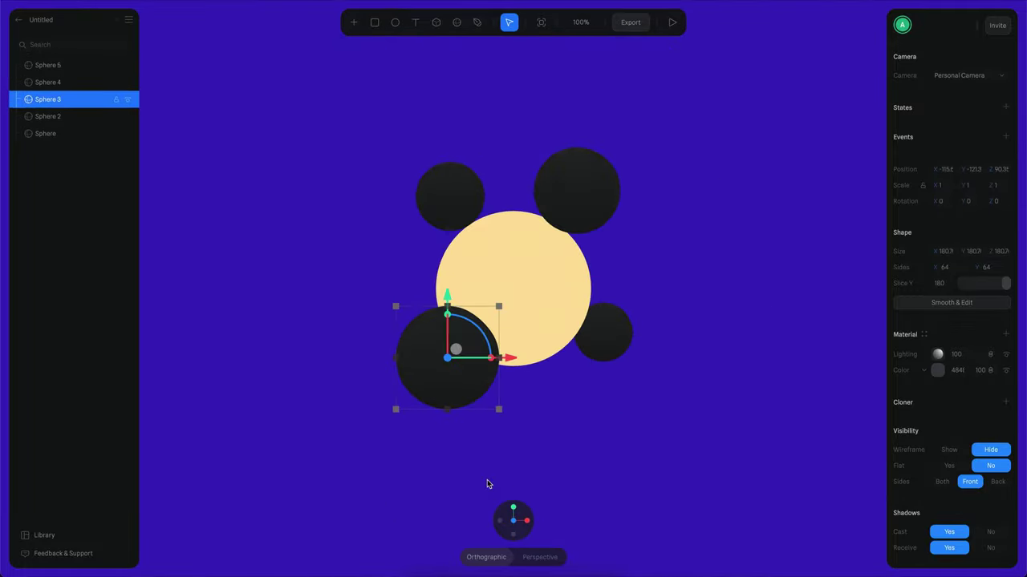
drag(479, 325, 421, 317)
alt+drag(486, 449, 423, 481)
scroll(423, 442, up, 8)
click(506, 529)
drag(384, 378, 388, 410)
click(513, 509)
alt+drag(425, 426, 510, 510)
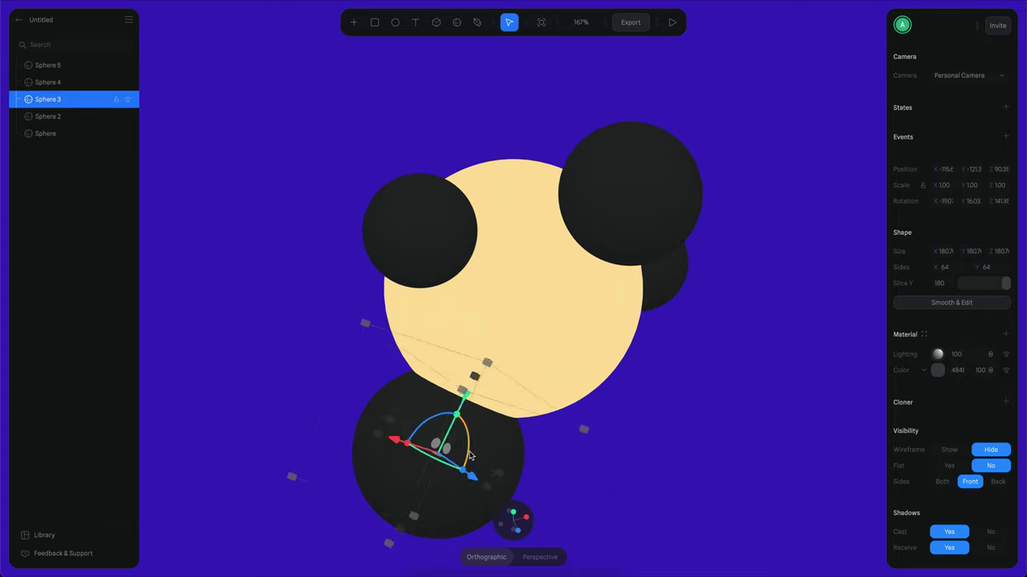
click(465, 521)
click(532, 439)
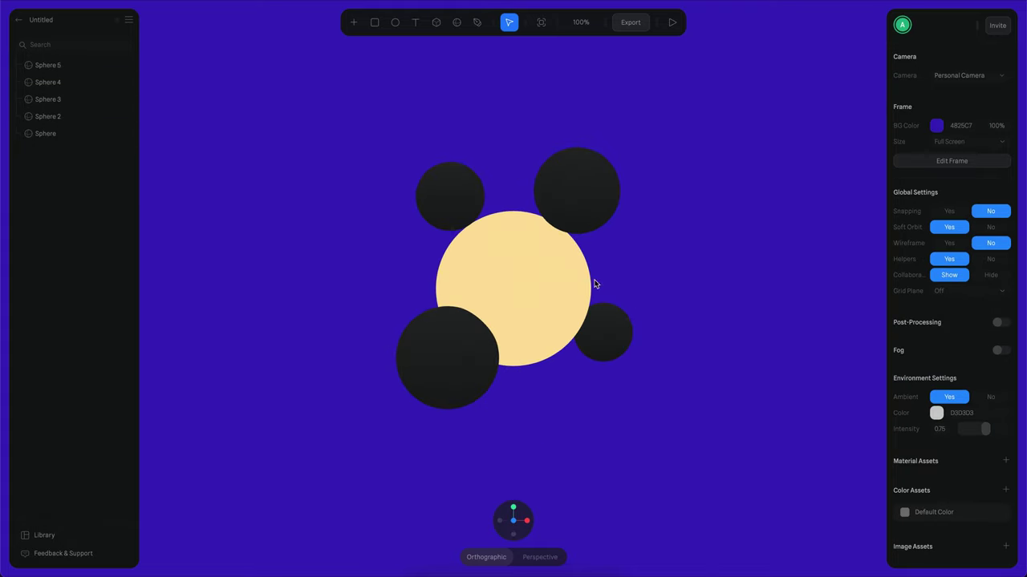
- Scale the small lower-right sphere down uniformly to about 89 in size, keeping it against the central sphere, and deselect it
click(603, 331)
scroll(654, 399, up, 4)
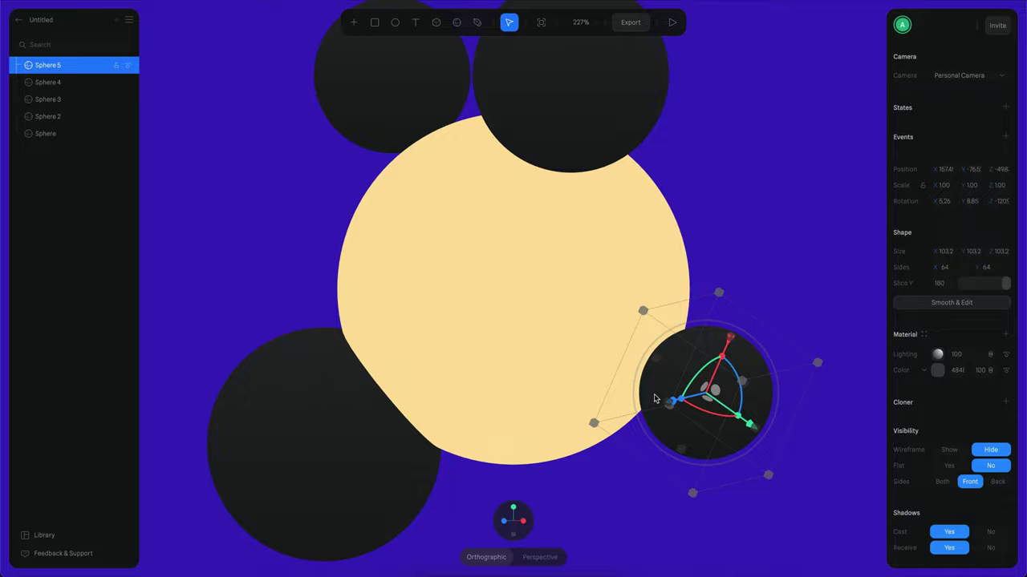
scroll(654, 399, up, 2)
scroll(654, 399, right, 2)
scroll(654, 398, down, 1)
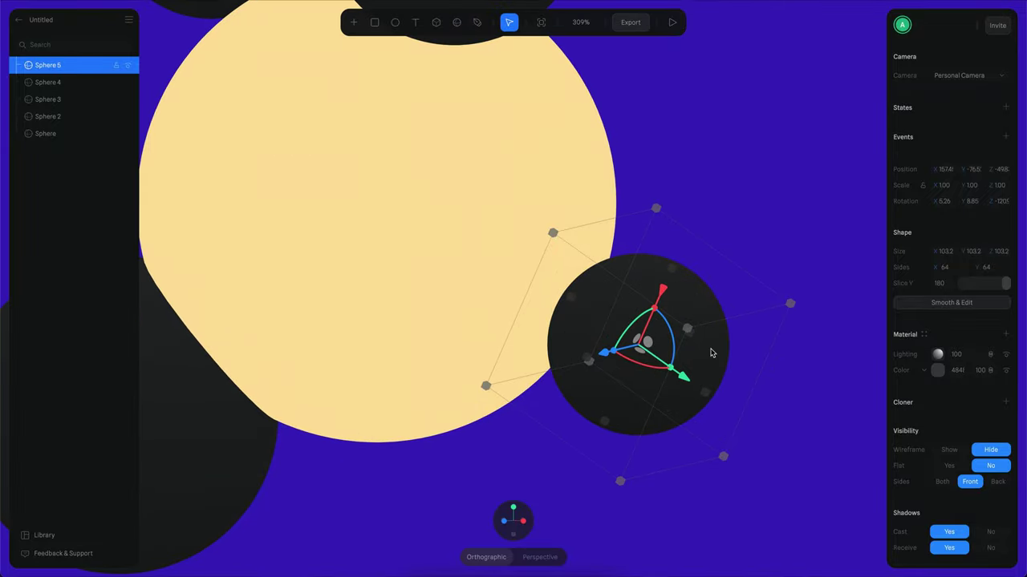
scroll(712, 353, down, 2)
scroll(712, 365, up, 2)
scroll(713, 366, down, 1)
scroll(713, 366, right, 1)
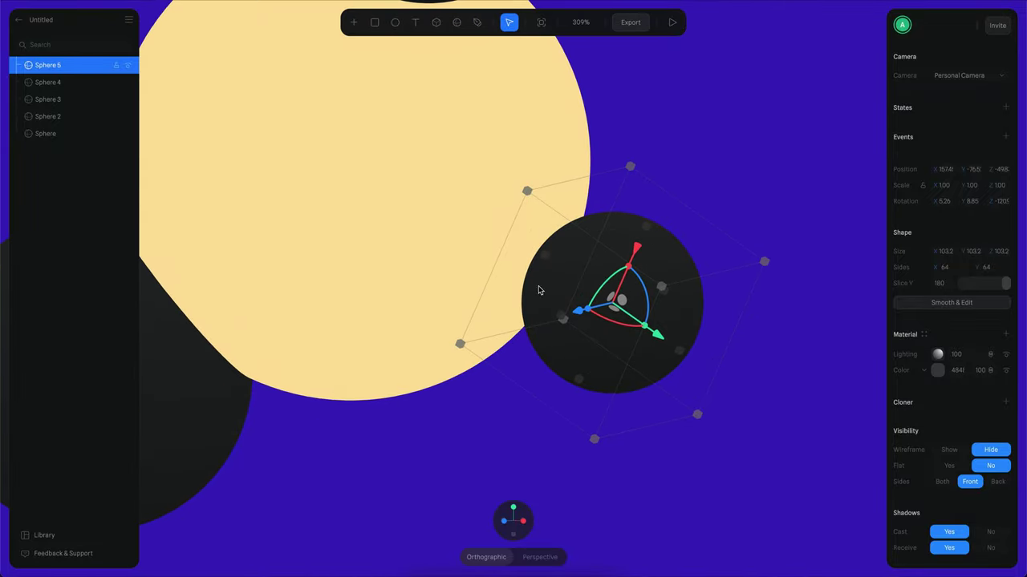
alt+drag(527, 191, 620, 263)
key(ctrl+z)
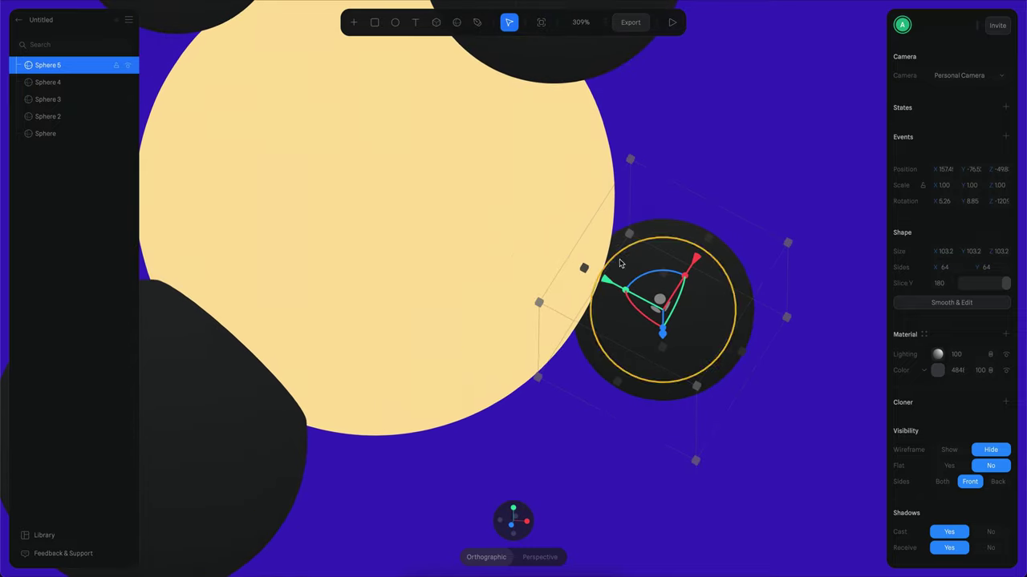
alt+drag(742, 160, 717, 142)
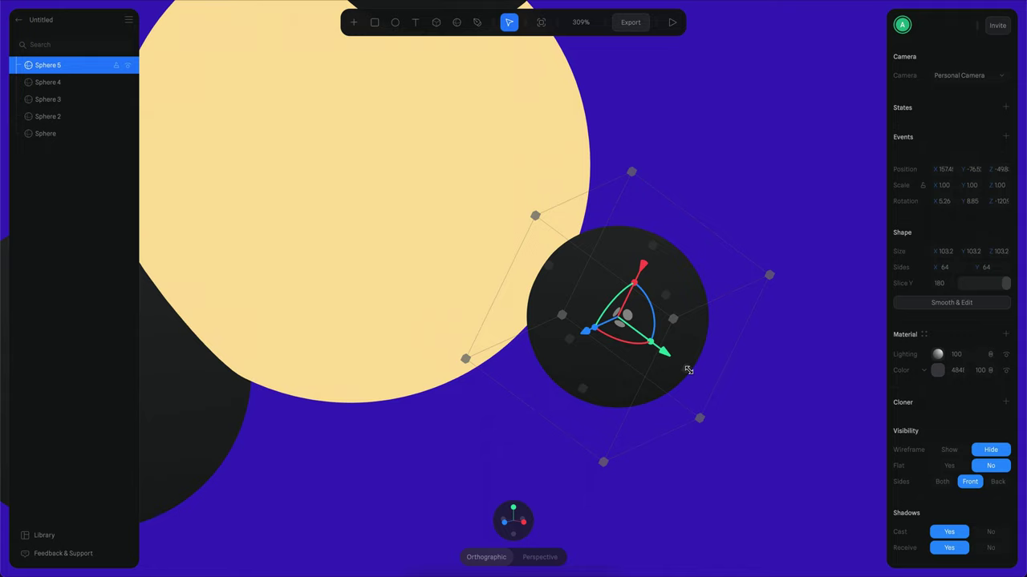
drag(688, 369, 666, 360)
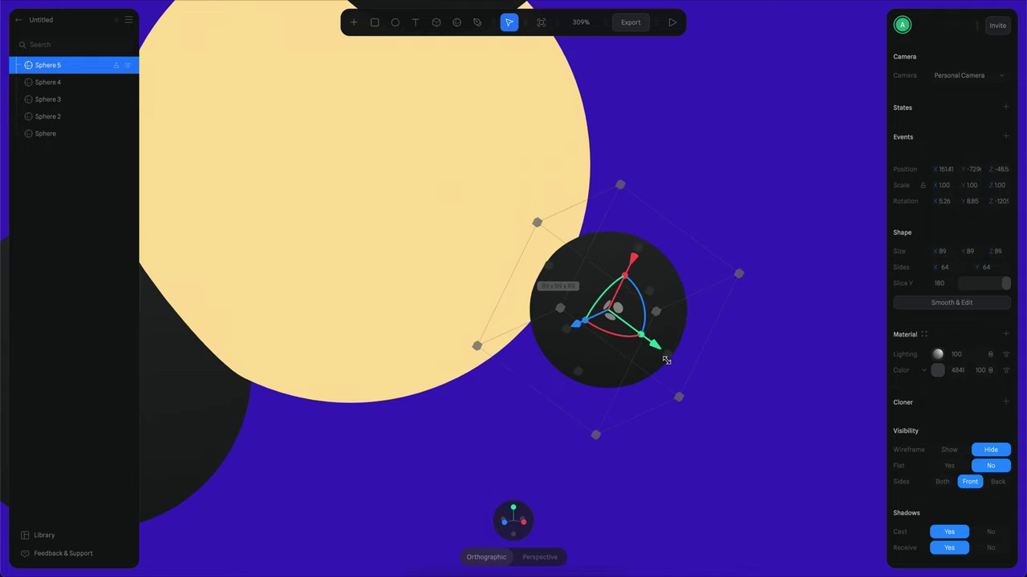
scroll(689, 214, down, 3)
alt+drag(684, 206, 689, 250)
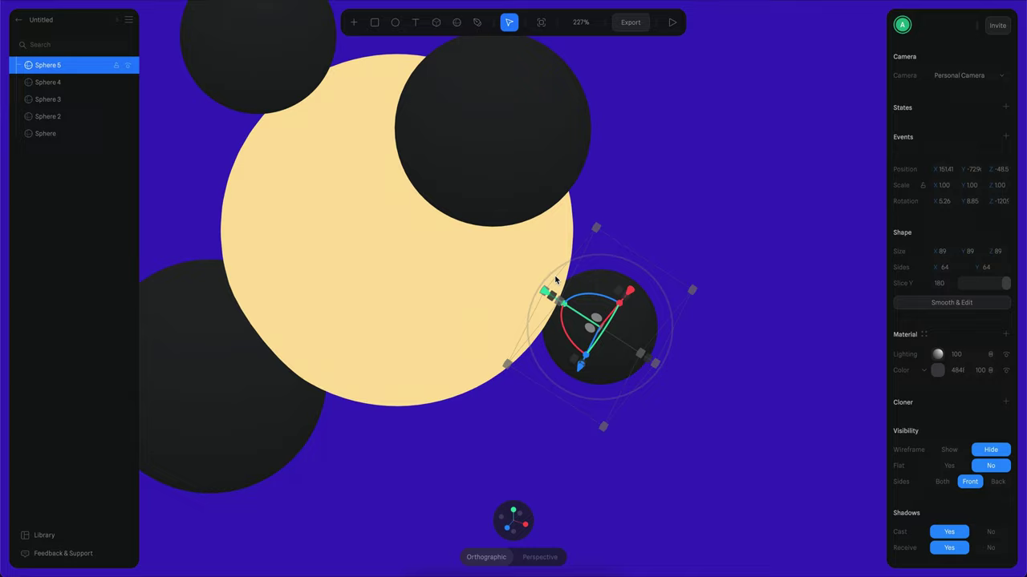
scroll(690, 251, down, 3)
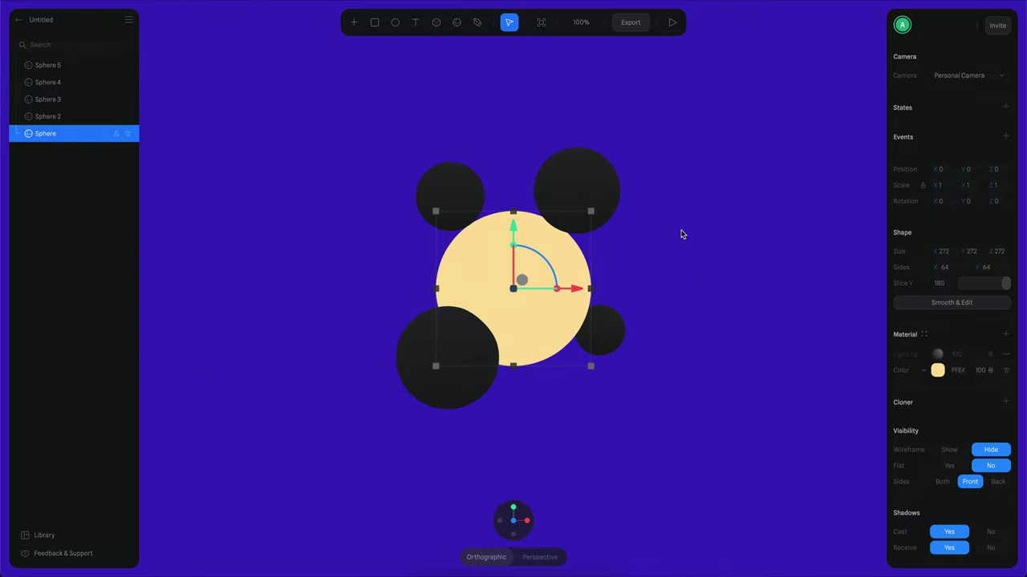
click(718, 265)
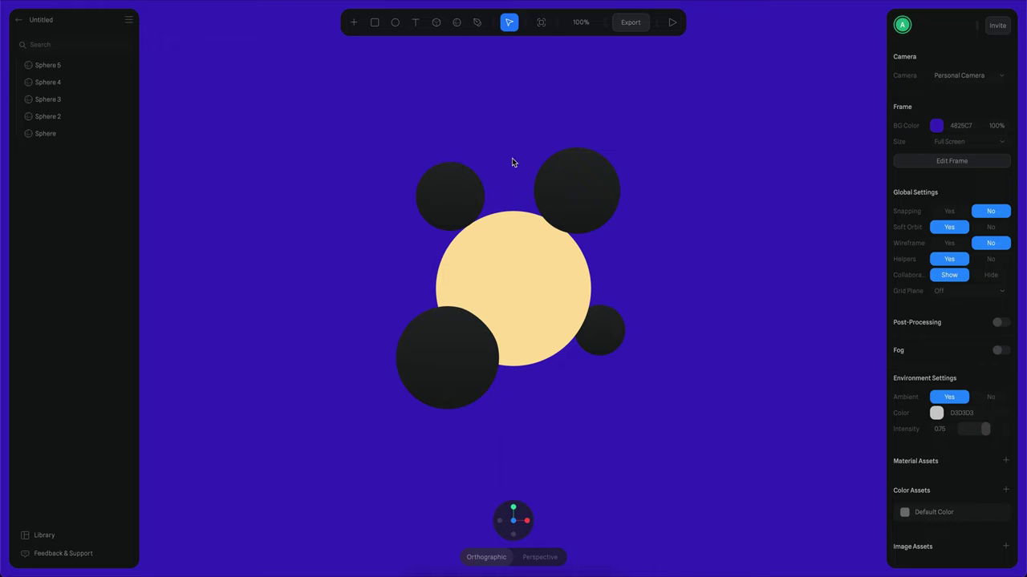
- Create a material asset from the upper-right sphere's material and name it Mini Spheres
click(568, 259)
click(605, 200)
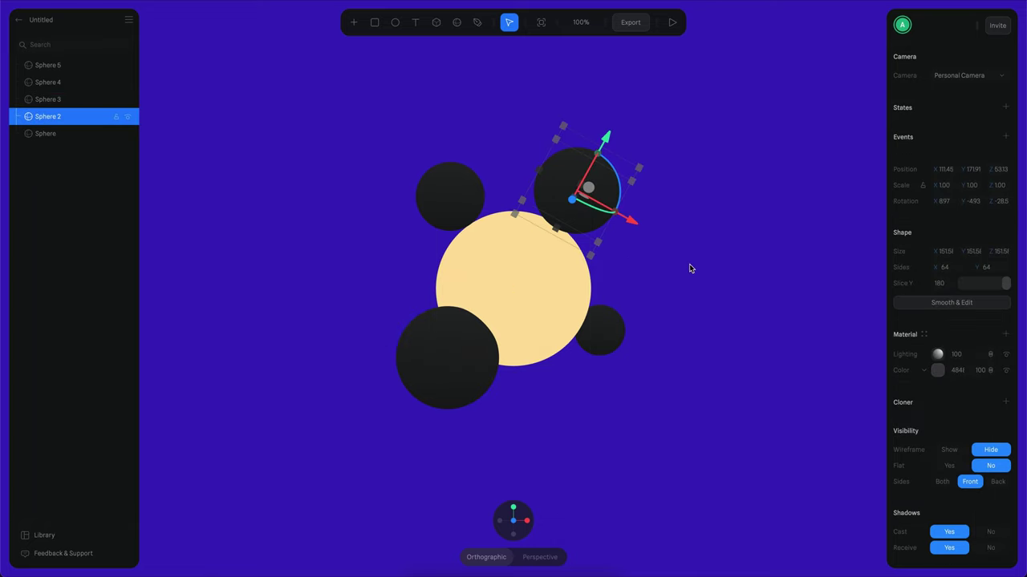
click(924, 335)
click(839, 28)
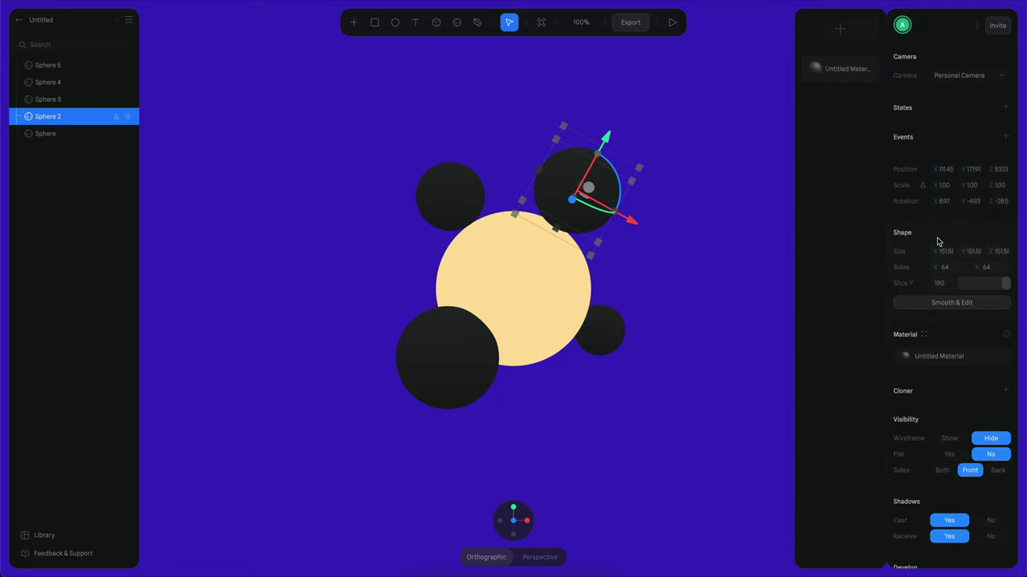
double_click(948, 358)
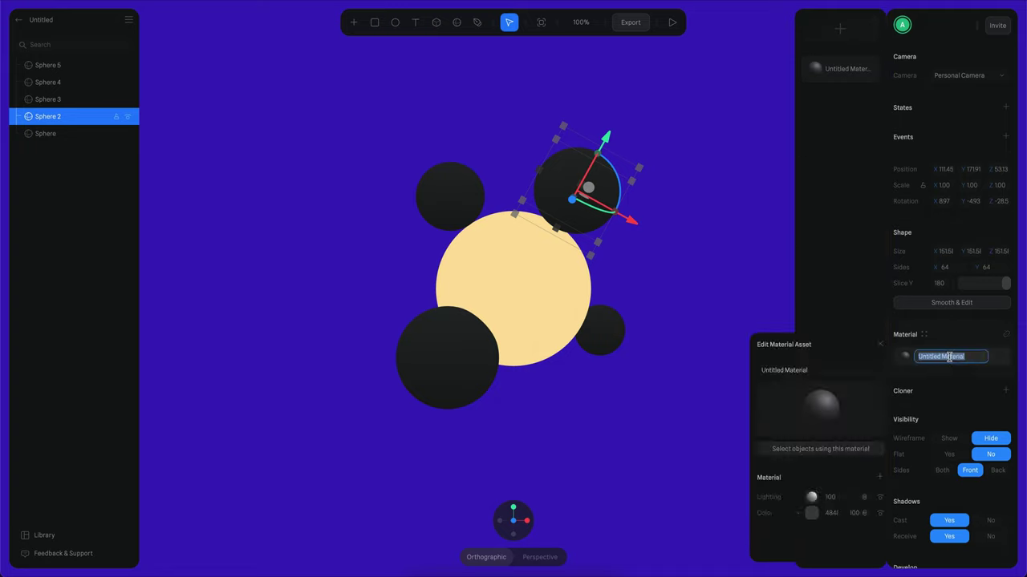
text(St)
text(es)
key(Return)
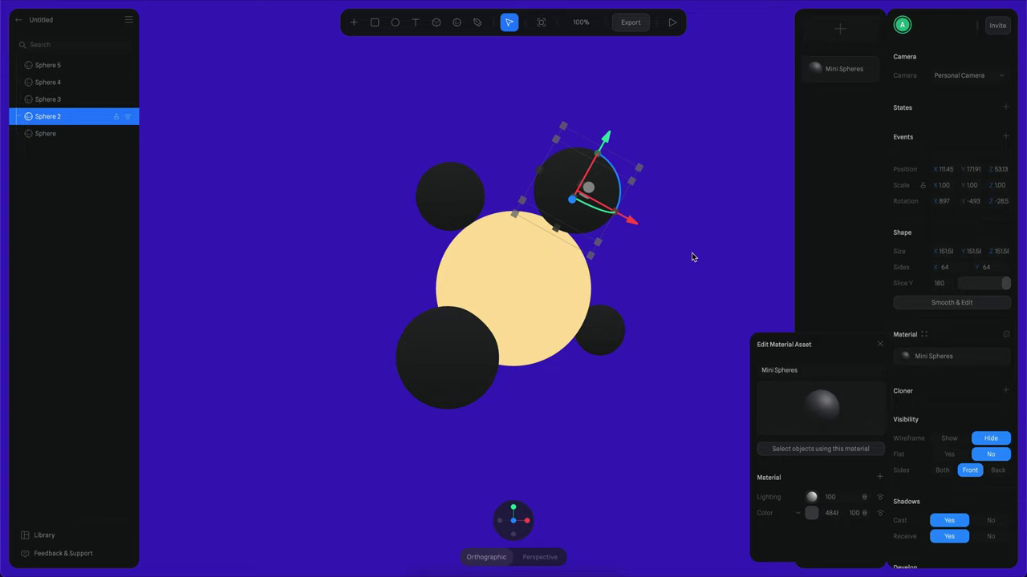
- Replace the Color layer of the Mini Spheres material with a Depth layer and hide its Lighting layer
click(737, 284)
click(600, 197)
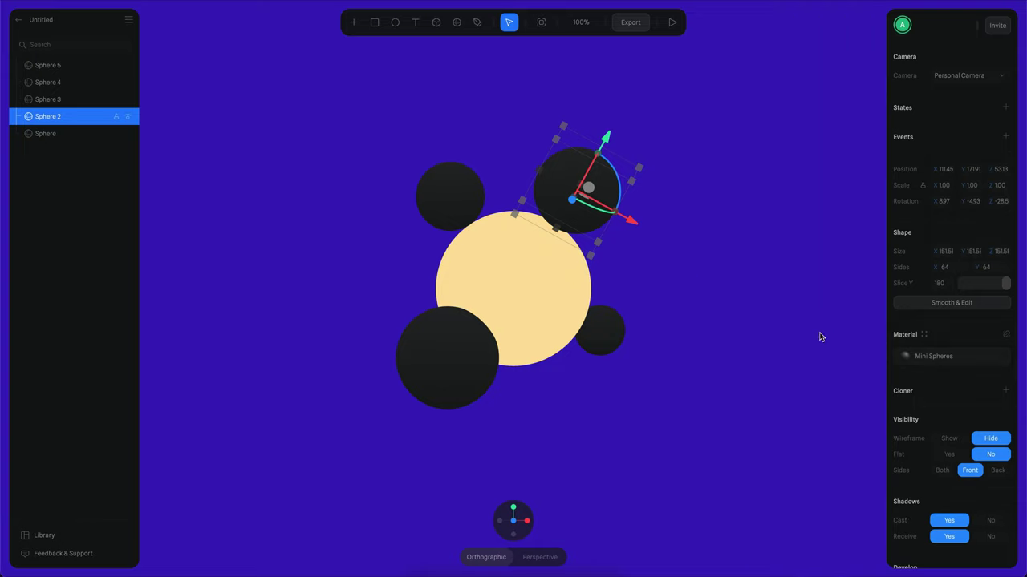
click(917, 359)
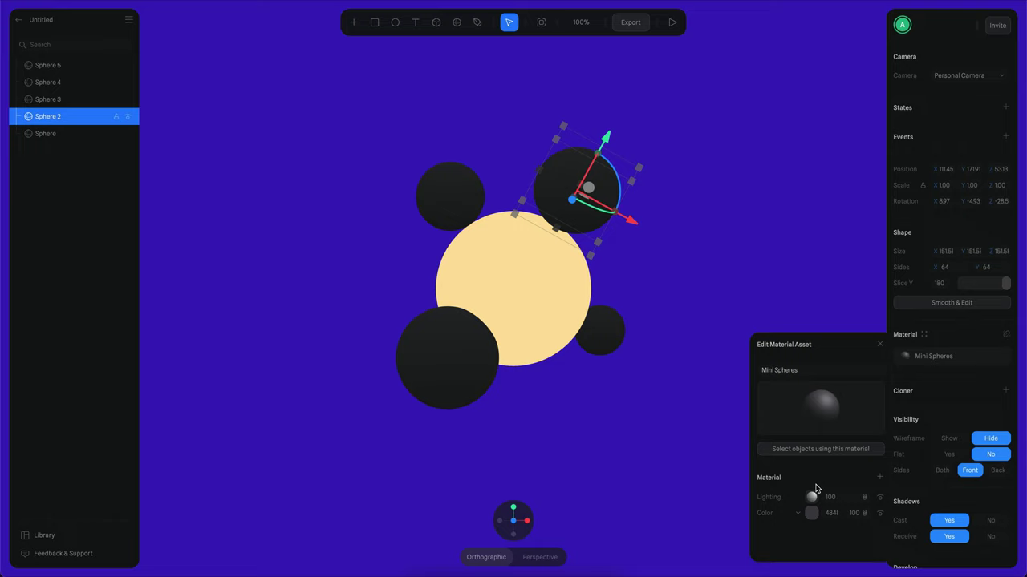
click(875, 511)
click(879, 478)
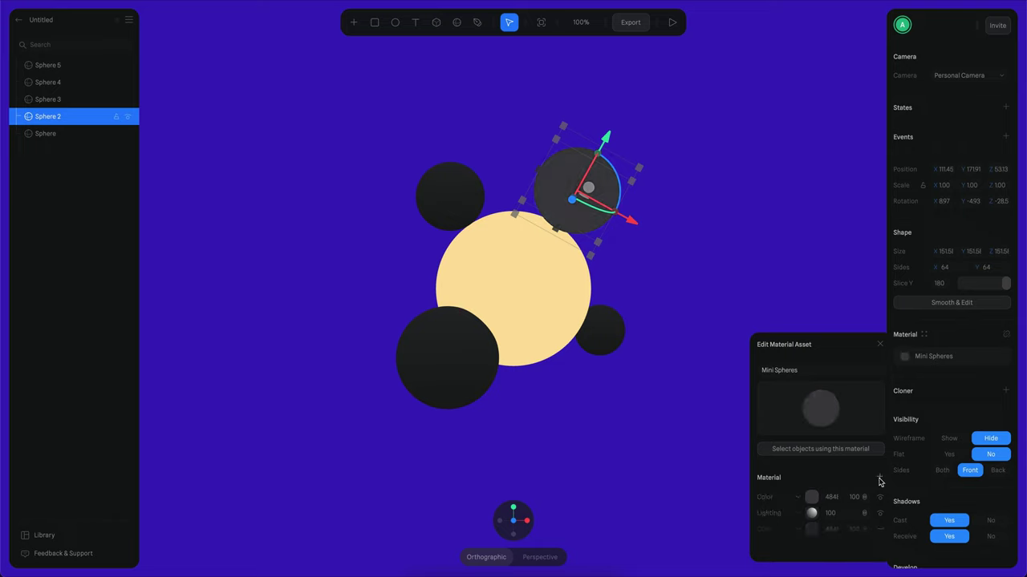
click(795, 500)
click(805, 512)
drag(771, 497, 770, 495)
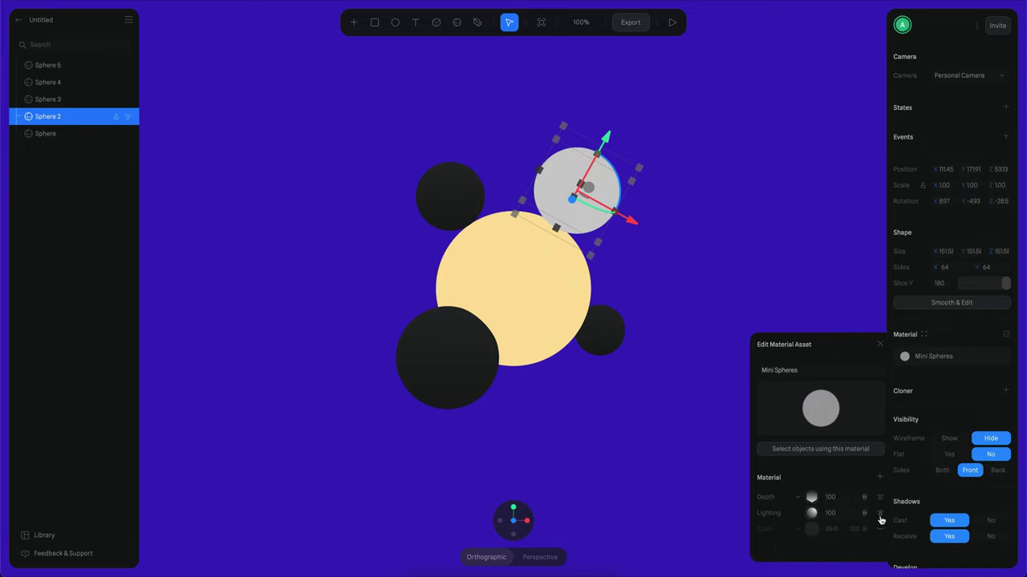
click(880, 516)
click(885, 530)
- Set the Depth layer's position mode to World and its origin vector to 0, 0, 0
click(812, 498)
scroll(814, 490, down, 2)
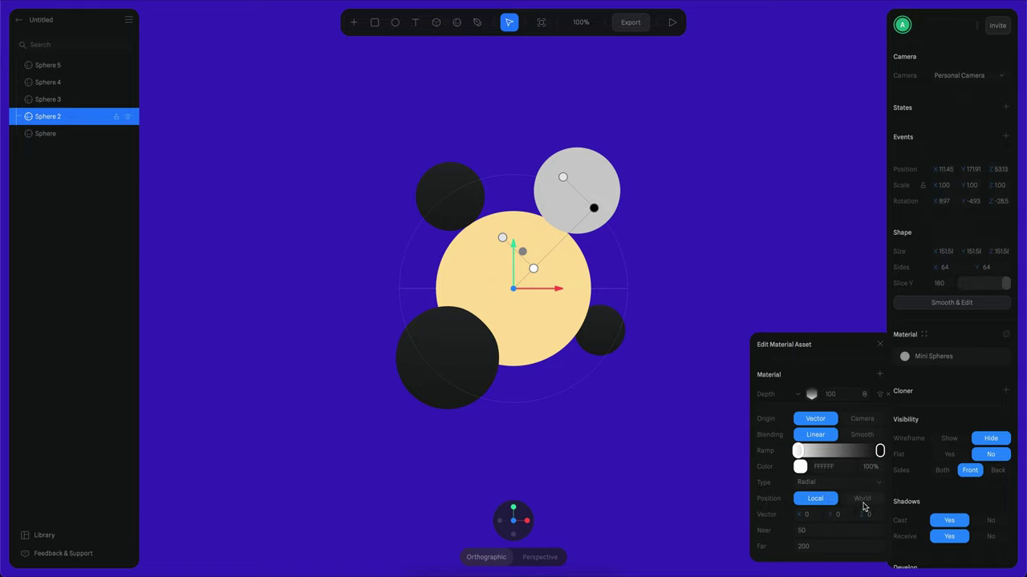
click(863, 499)
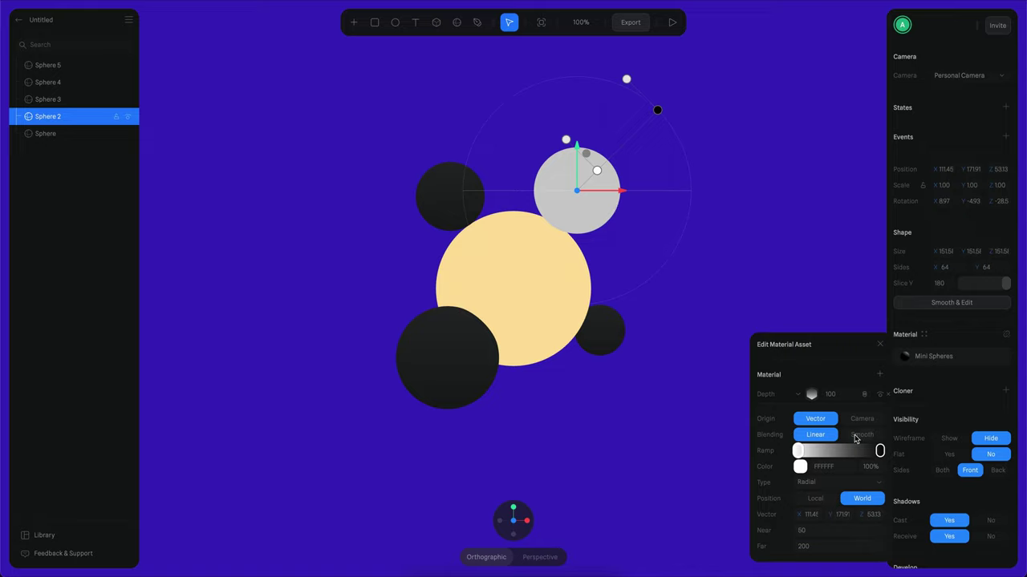
click(811, 515)
text(0)
click(849, 516)
text(0)
click(873, 517)
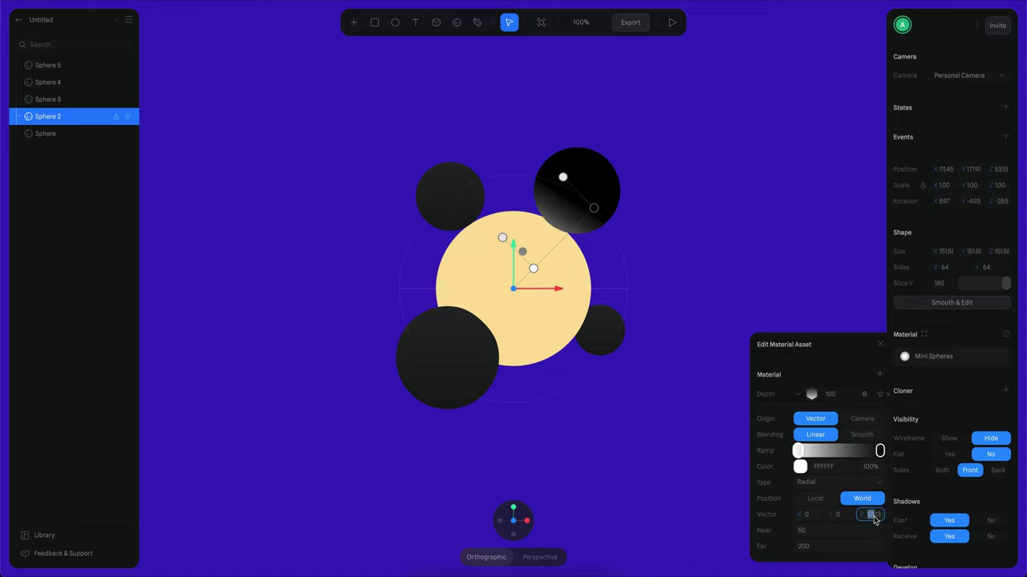
text(0)
key(BackSpace)
text(0)
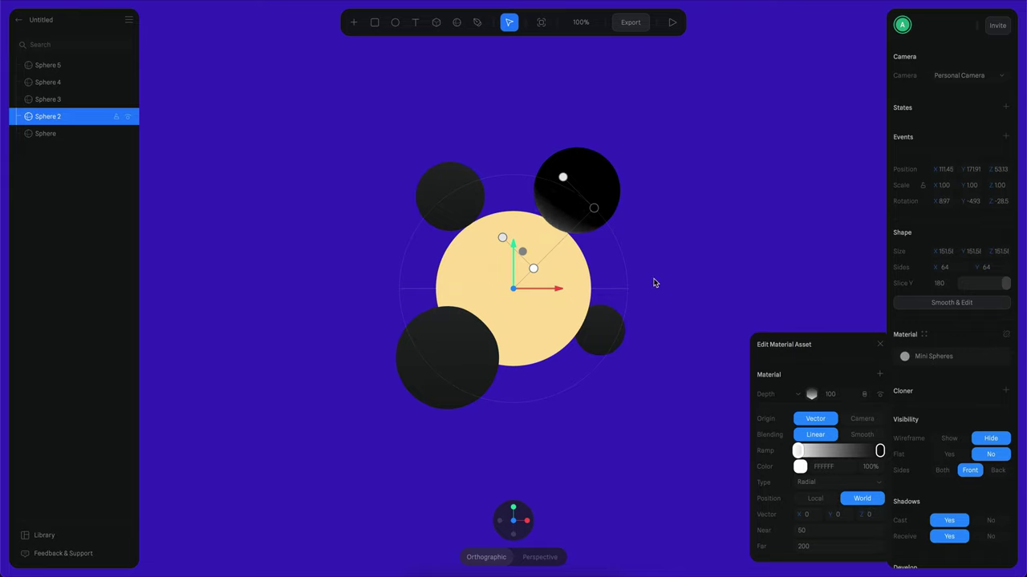
- Examine the depth gradient on the upper-right sphere from different angles and review its Depth layer settings
mouse_move(715, 257)
alt+mouse_down()
mouse_move(668, 273)
mouse_move(721, 258)
alt+mouse_up()
scroll(672, 257, up, 5)
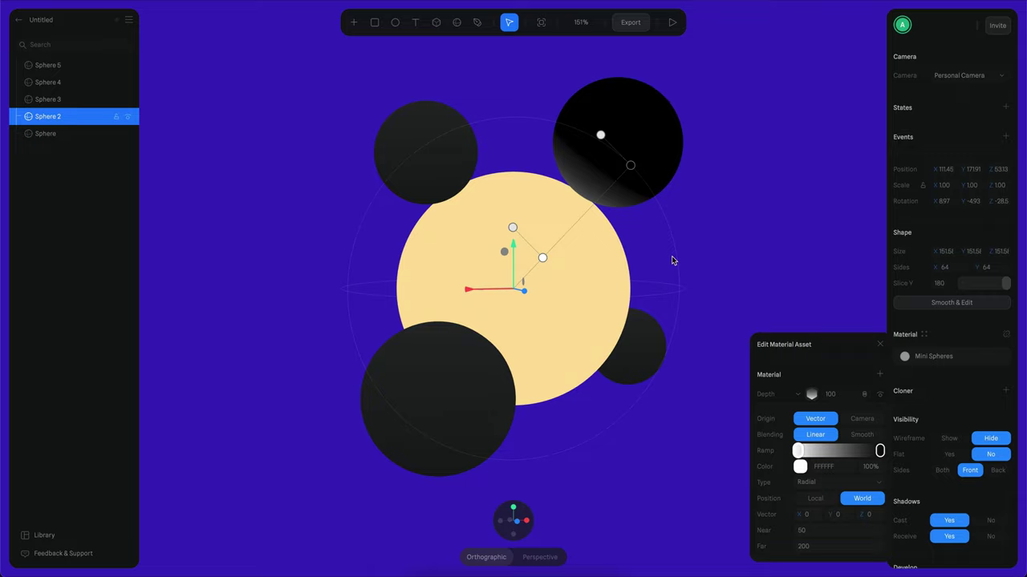
scroll(673, 261, up, 3)
alt+drag(570, 142, 629, 89)
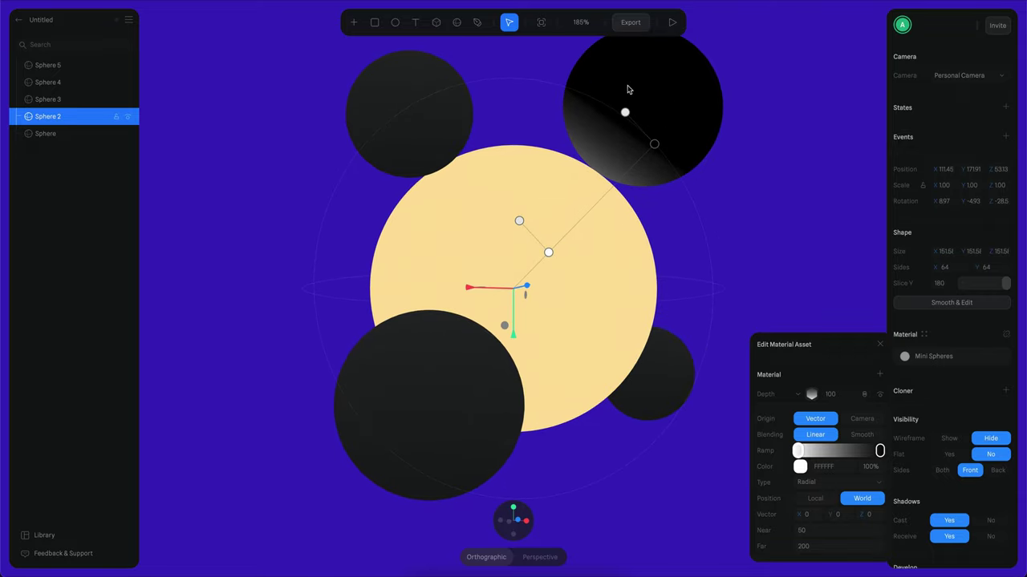
key(0)
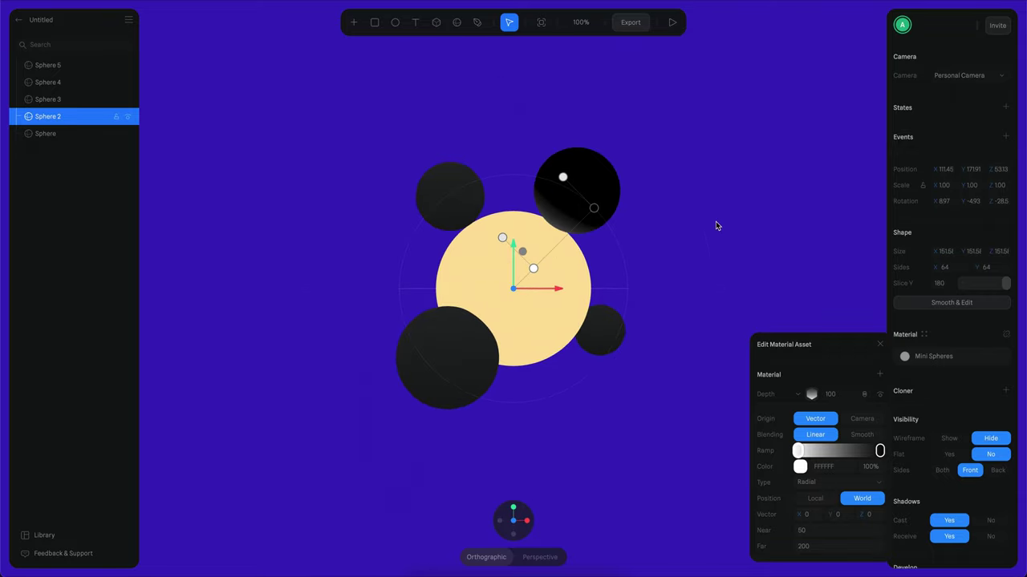
click(661, 412)
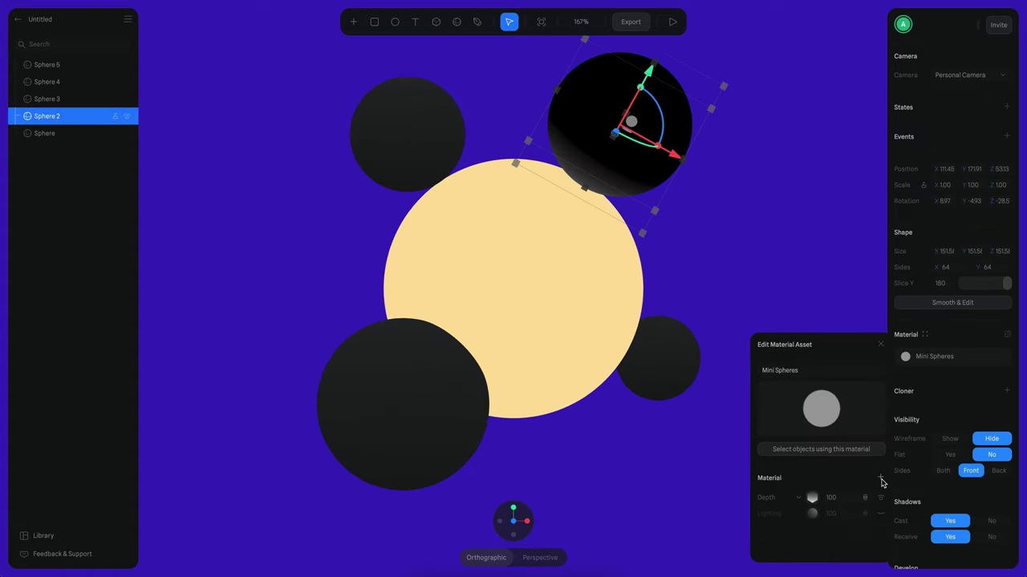
click(812, 500)
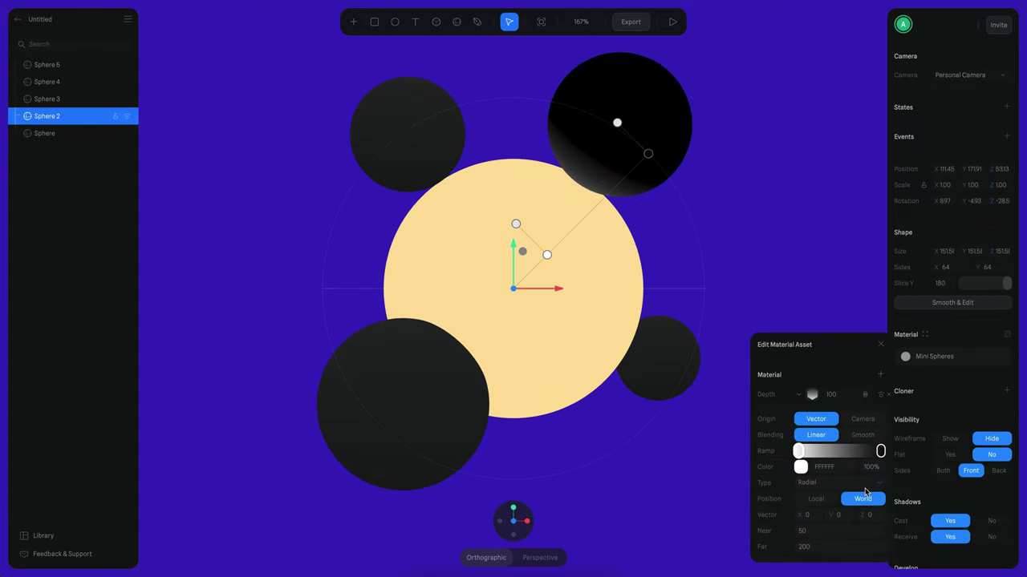
key(Escape)
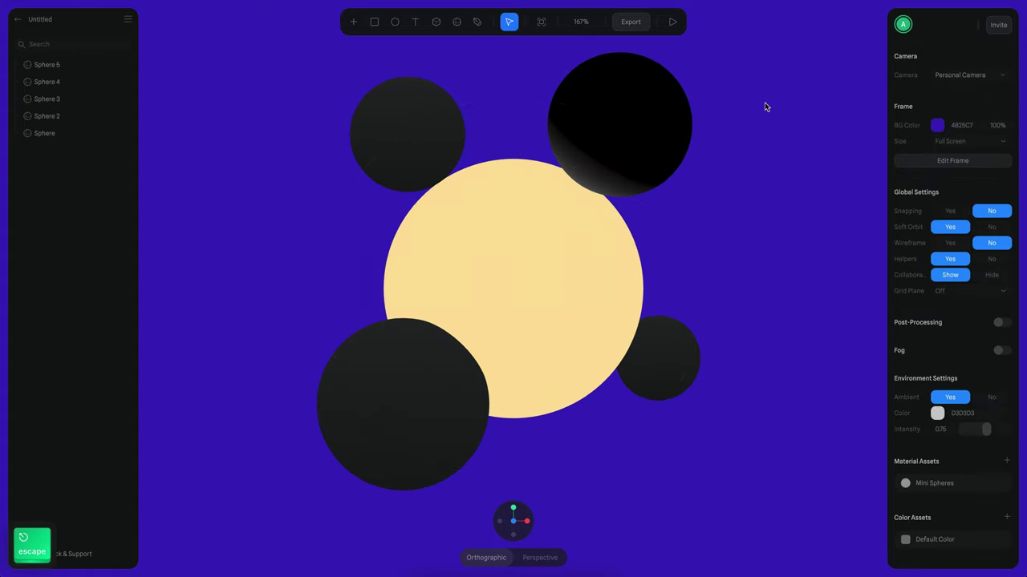
- Copy the background color 4825C7 into the black end stop of the Mini Spheres material's Depth ramp
click(963, 126)
key(super+c)
click(680, 117)
click(937, 356)
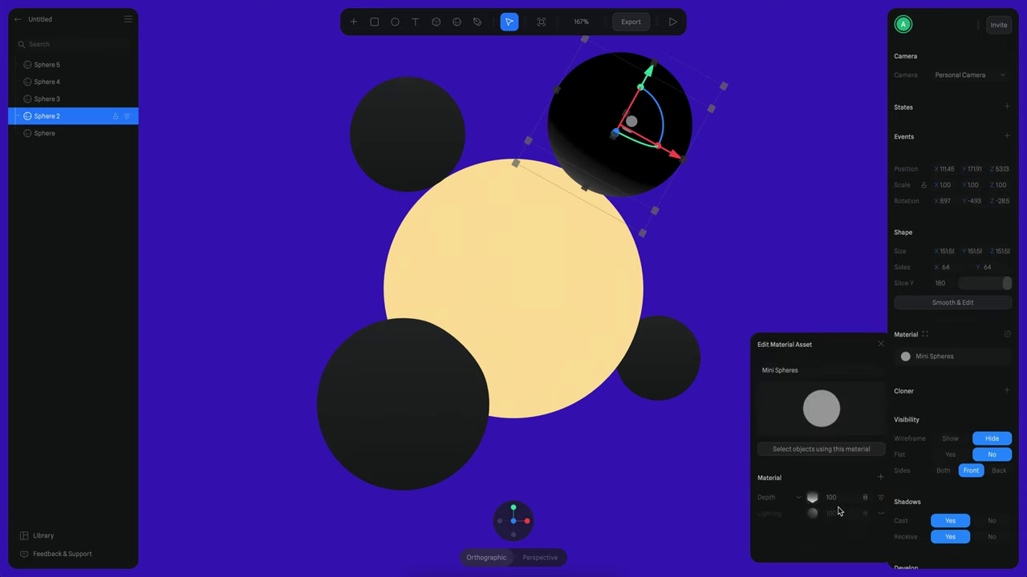
click(814, 498)
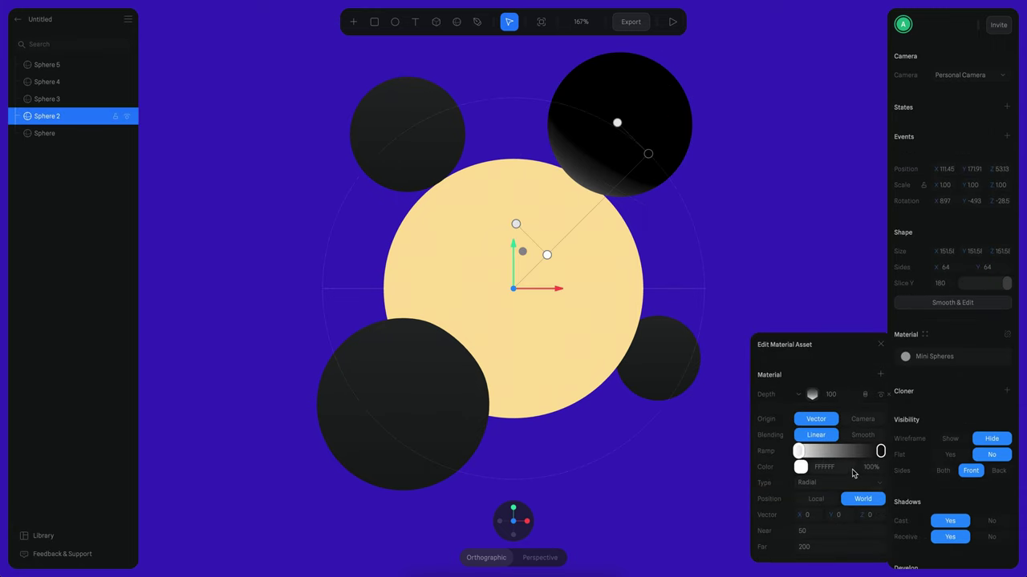
click(880, 452)
click(828, 470)
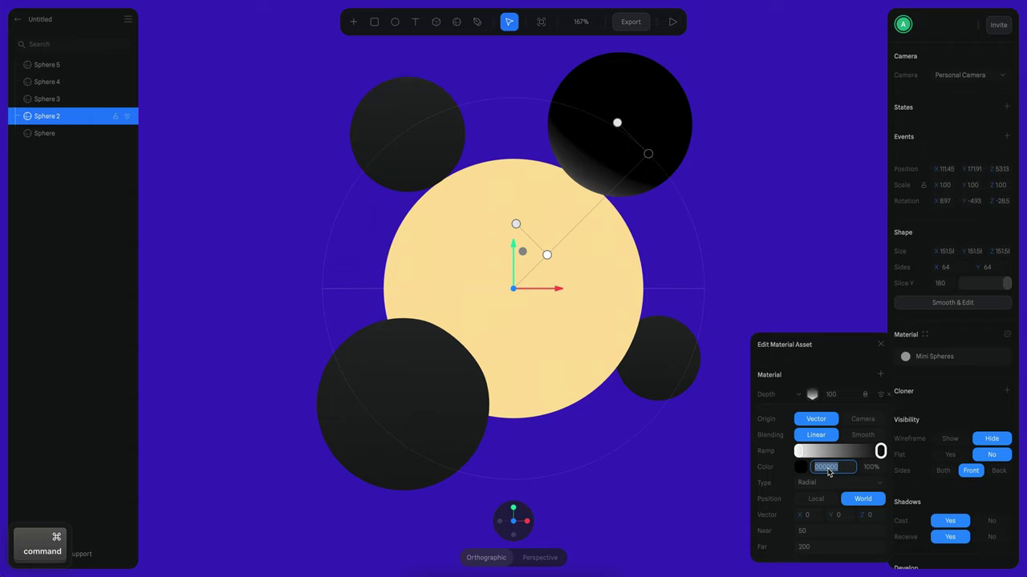
key(super+v)
key(Return)
- Set the Depth ramp's white stop to FFE4A8 by sampling the central sphere's yellow with the eyedropper
click(798, 451)
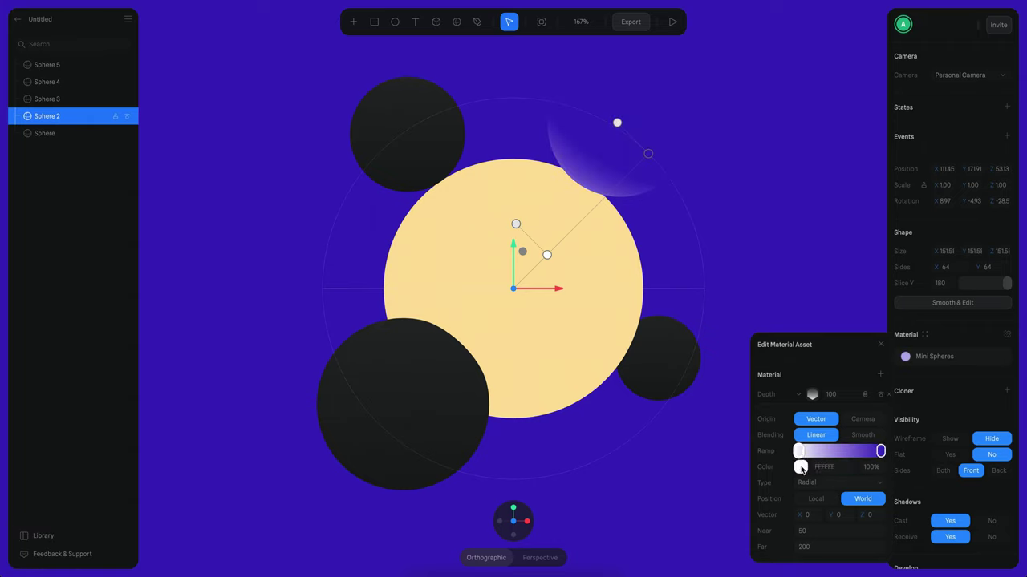
click(801, 467)
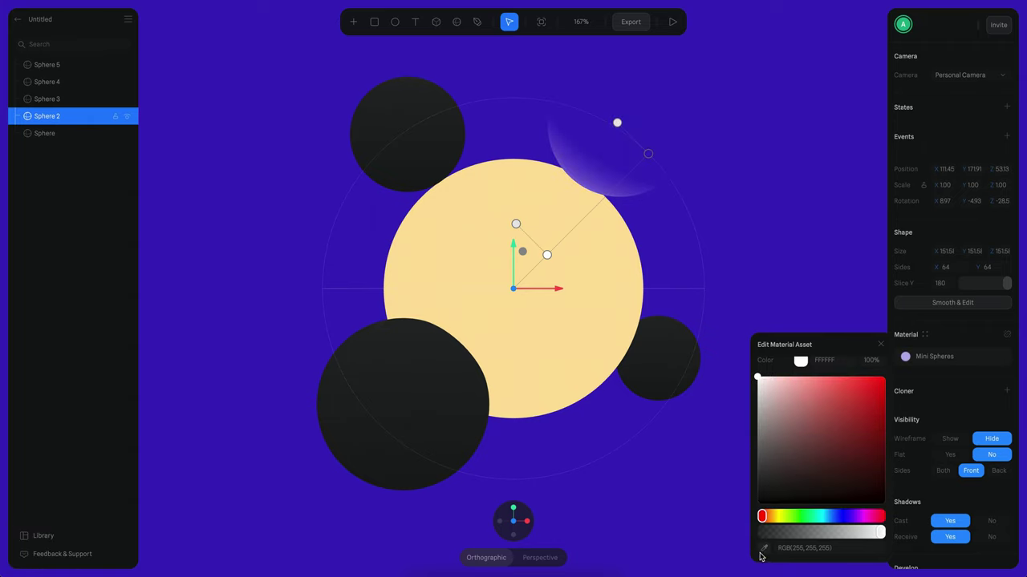
click(763, 549)
click(591, 289)
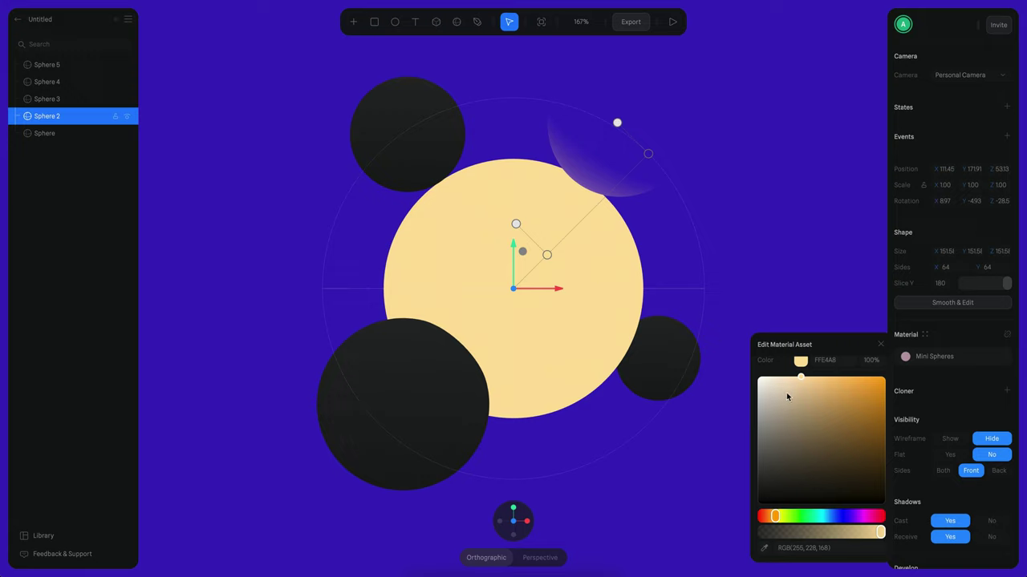
scroll(850, 457, up, 3)
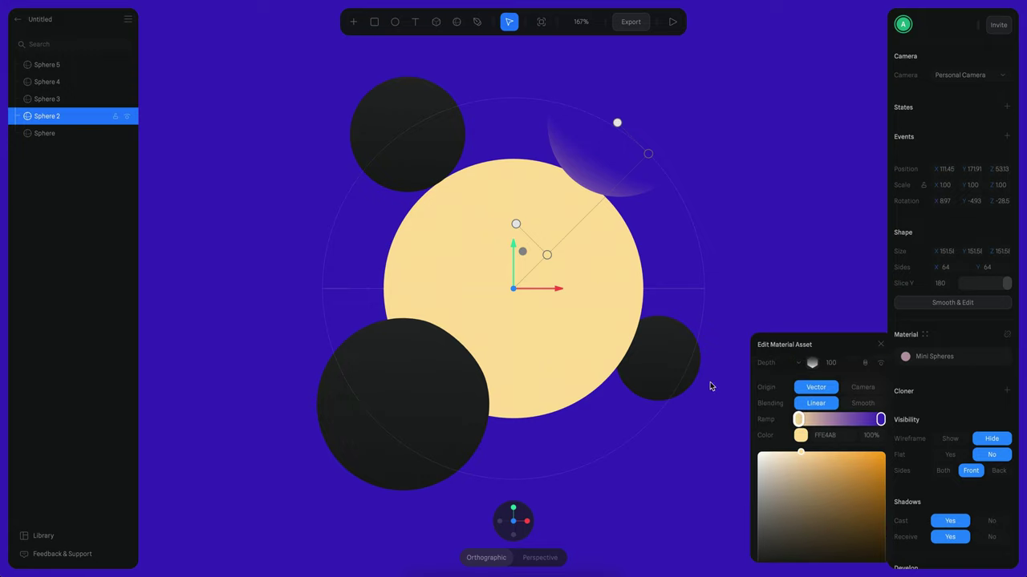
click(800, 437)
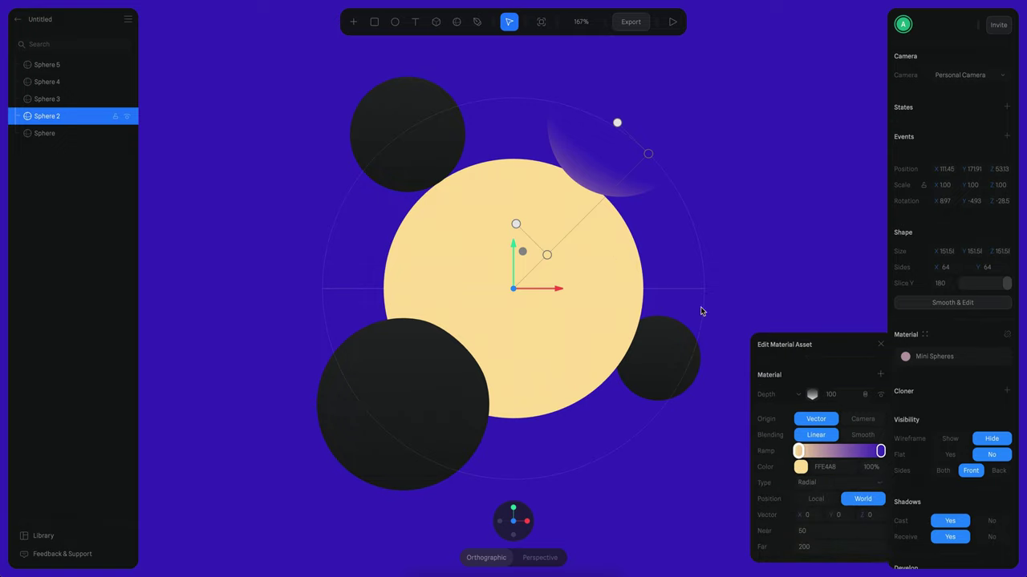
- Extend the Depth layer's far distance to about 250 and darken the ramp's blue end stop to 3C19BA
drag(616, 121, 643, 107)
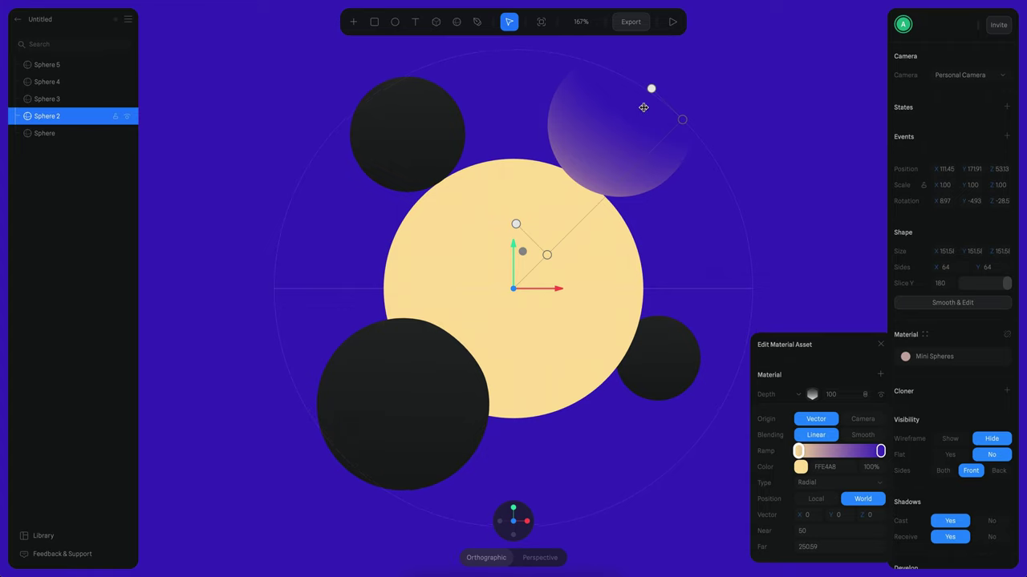
click(881, 451)
click(802, 467)
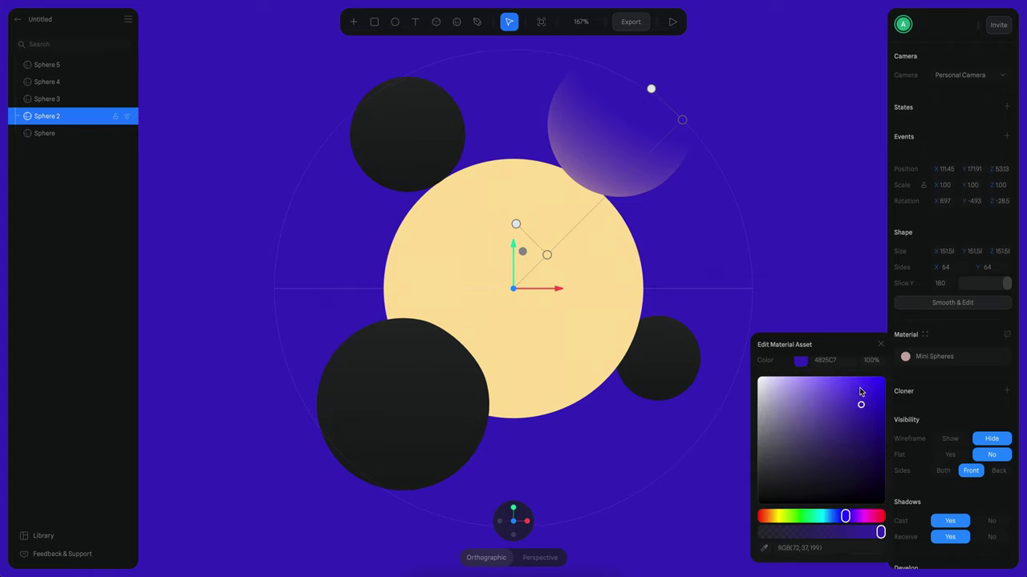
mouse_move(861, 406)
mouse_down()
mouse_move(866, 423)
mouse_move(879, 415)
mouse_move(867, 412)
mouse_up()
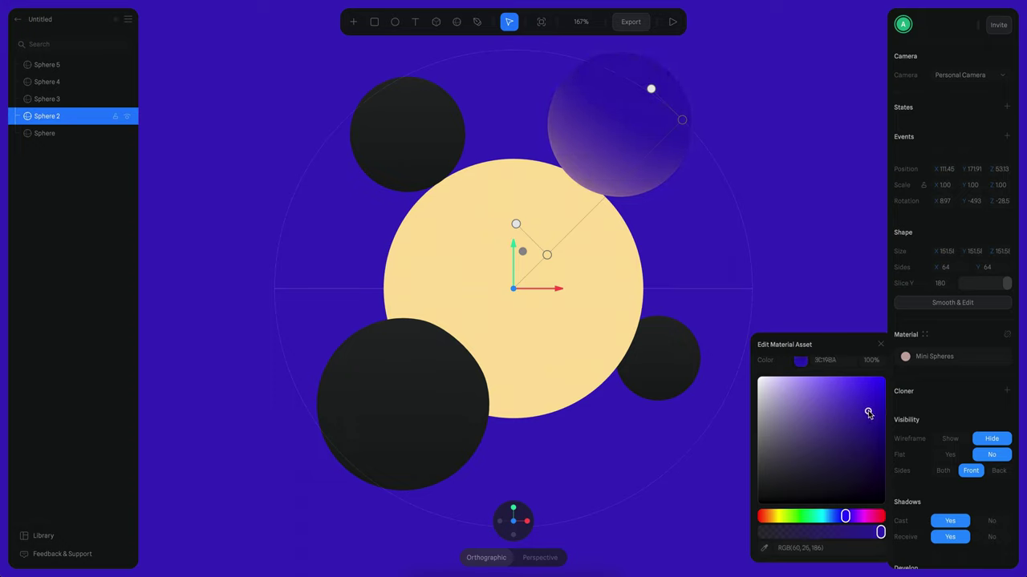
- Set the Depth layer's blending to Smooth and move its near distance out to about 128.5
scroll(852, 456, up, 3)
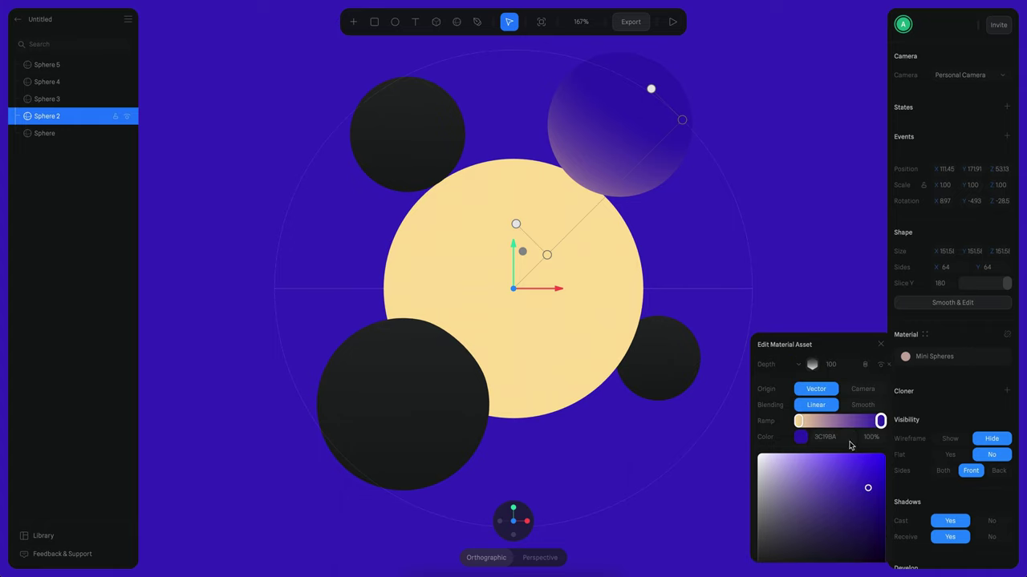
click(859, 405)
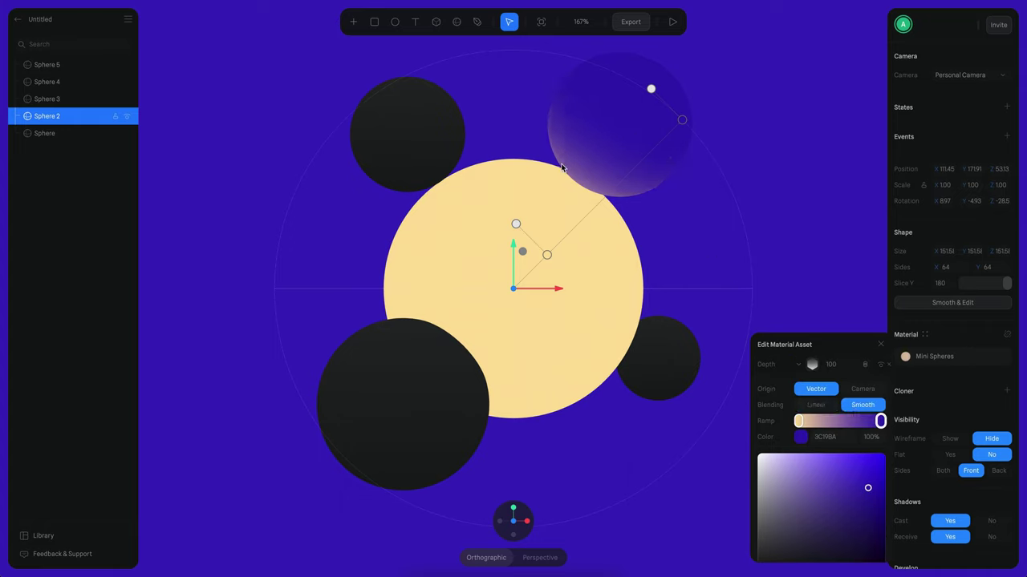
drag(515, 224, 572, 193)
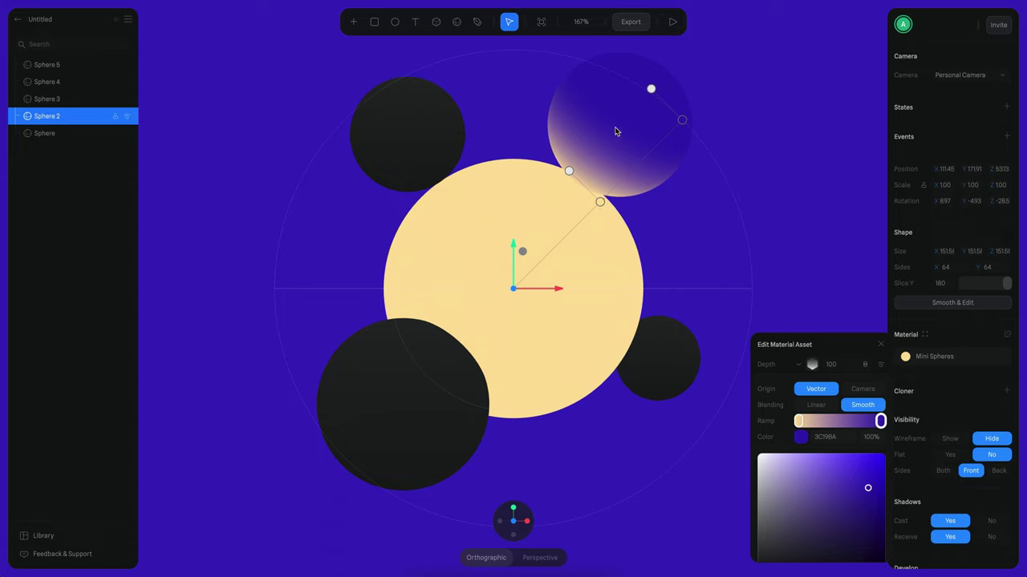
- Add a Fresnel layer above the Depth layer in the Mini Spheres material and change its blend mode
click(811, 367)
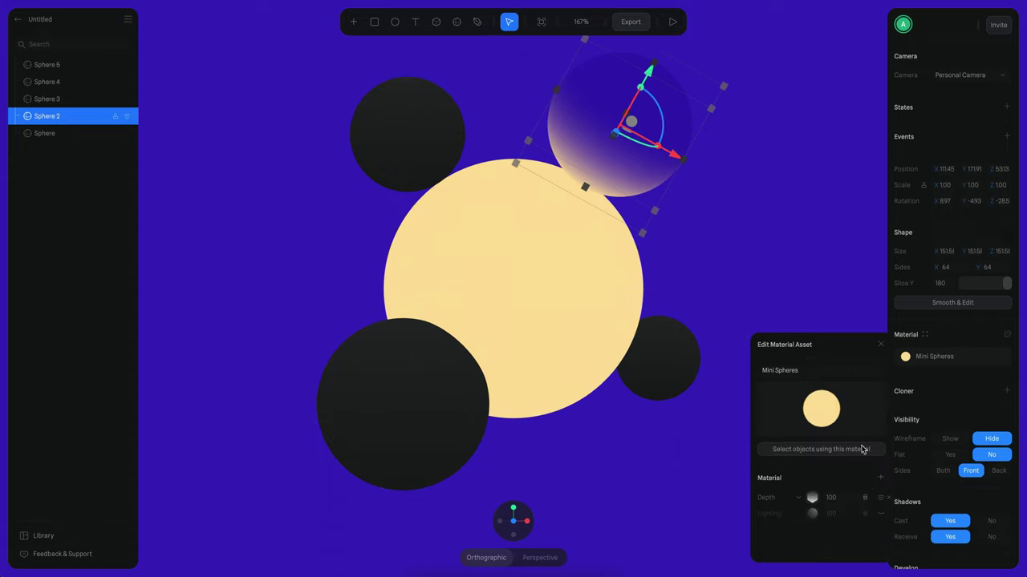
click(880, 478)
click(811, 496)
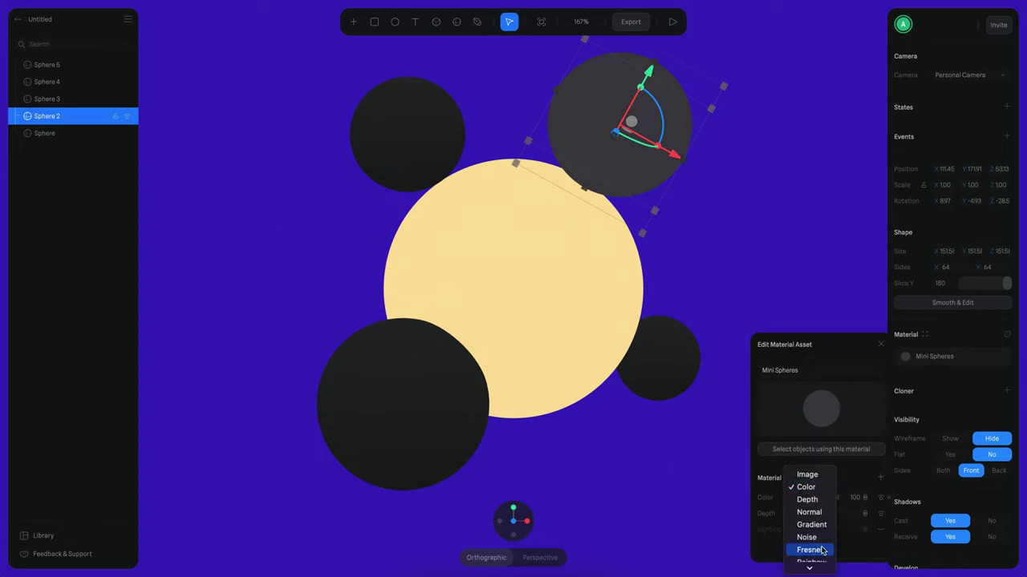
click(811, 516)
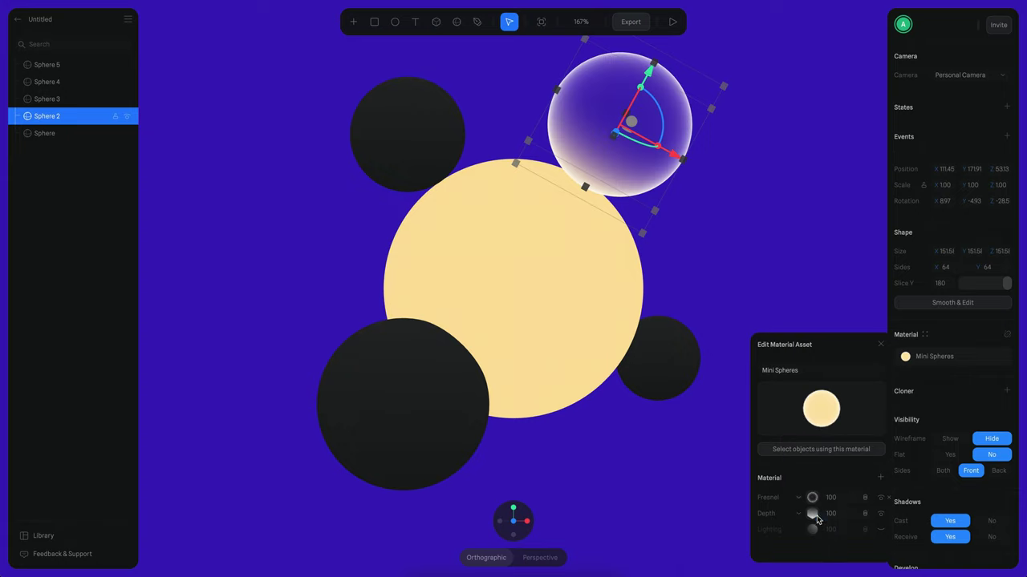
click(863, 498)
click(871, 535)
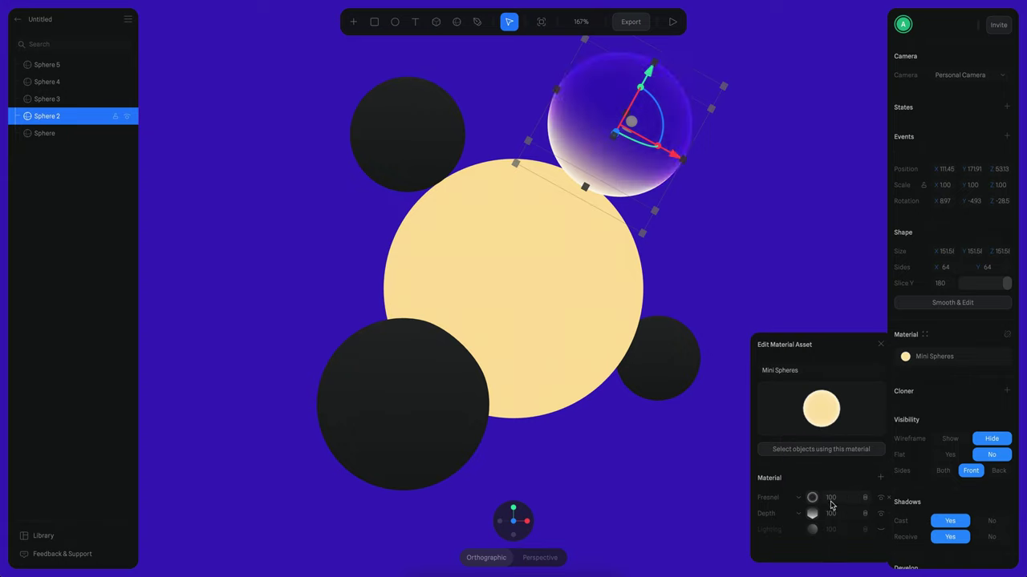
- Set the Fresnel layer's bias to -0.10 and its opacity to 70
click(831, 501)
drag(795, 538, 784, 538)
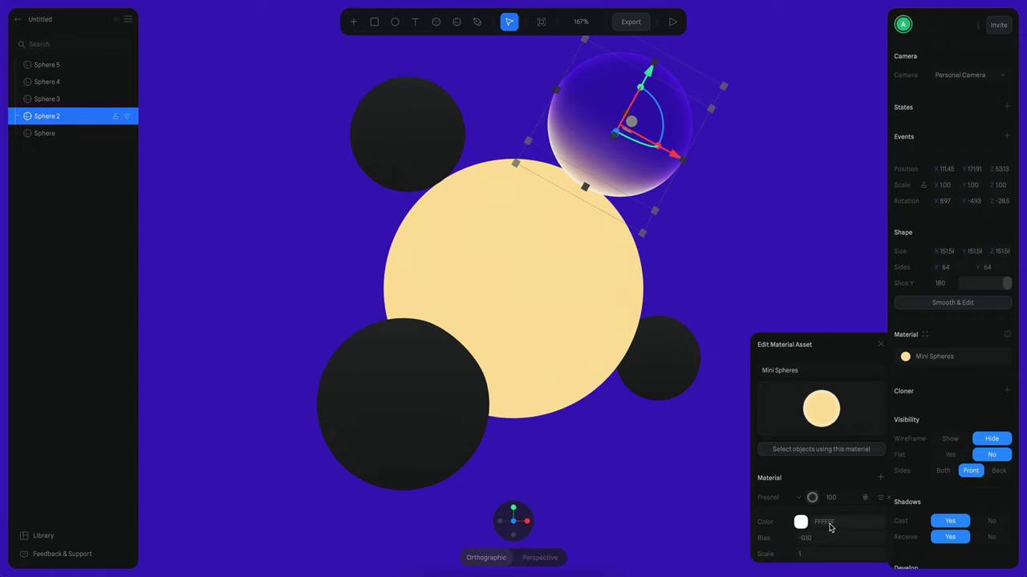
click(844, 499)
text(70)
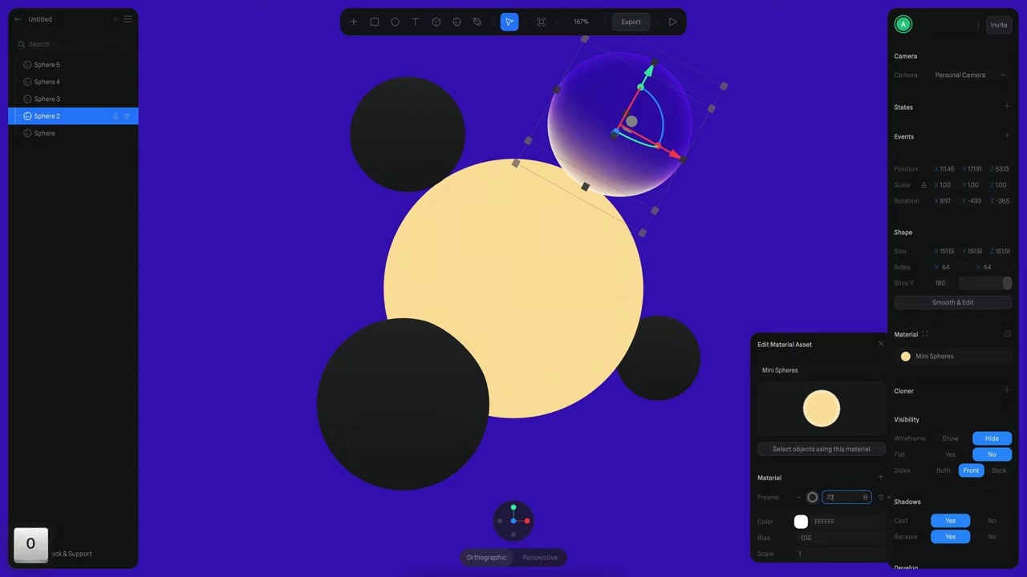
key(Return)
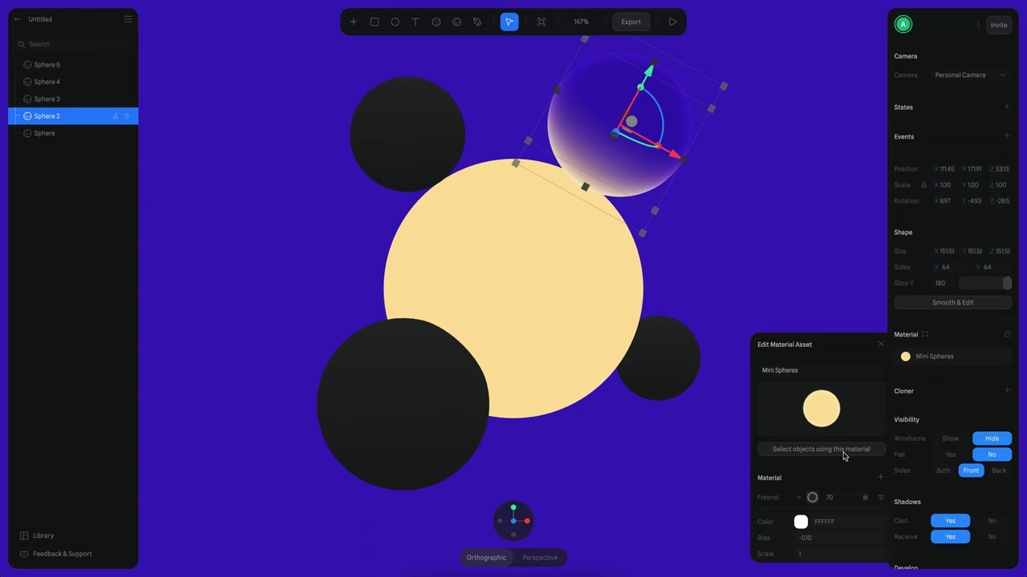
- Examine the Depth and Fresnel shading on Sphere 2 from several angles and return to the default view
click(799, 270)
alt+drag(796, 266, 740, 161)
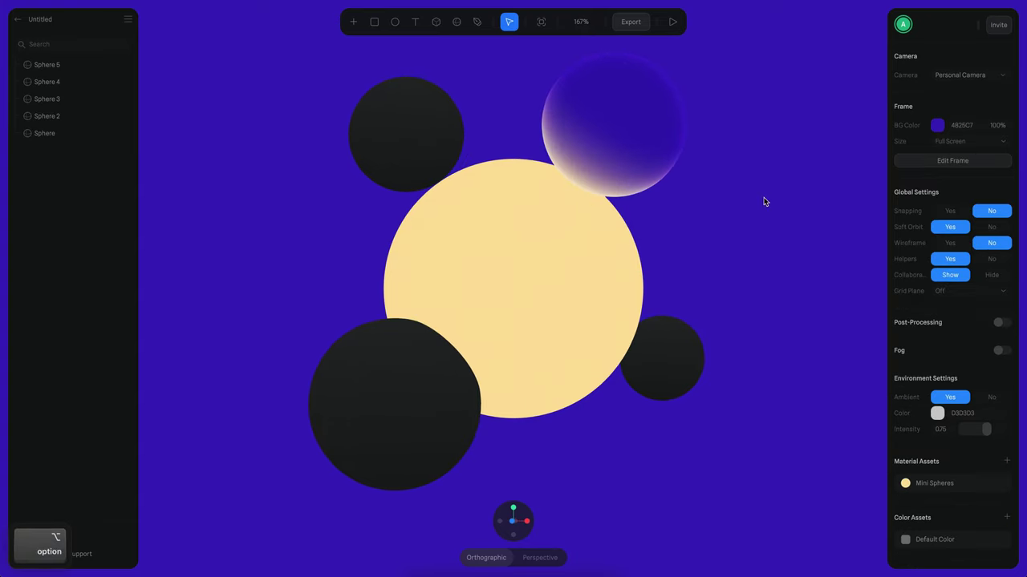
alt+drag(763, 200, 786, 199)
mouse_move(761, 210)
alt+mouse_down()
mouse_move(699, 230)
mouse_move(777, 221)
alt+mouse_up()
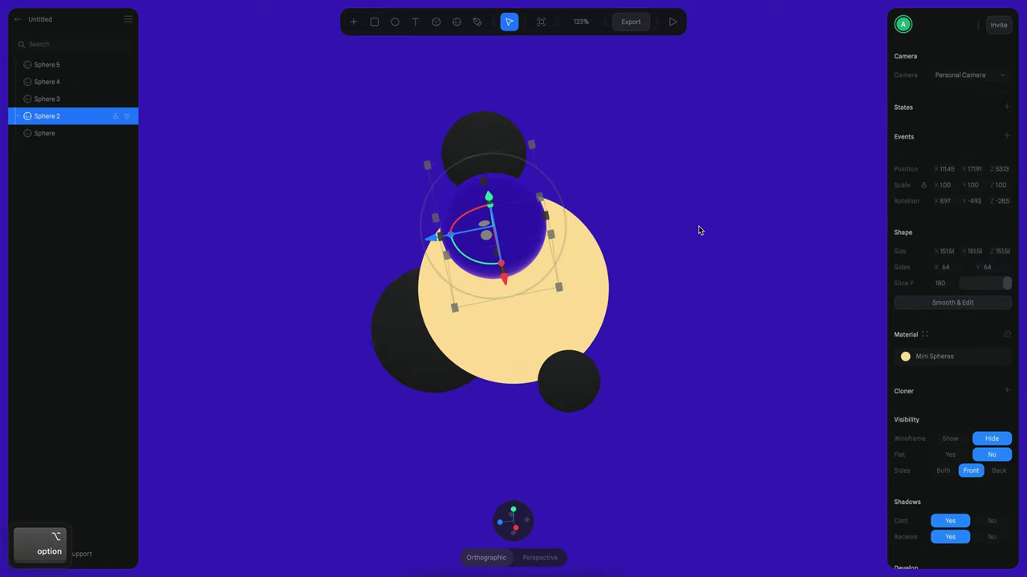
key(alt+r)
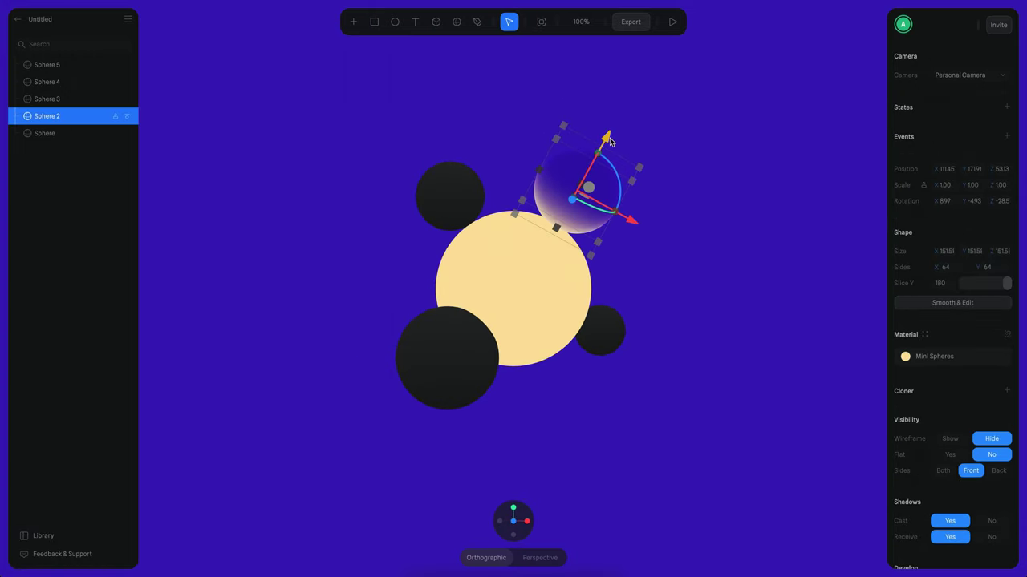
mouse_move(610, 141)
mouse_down()
mouse_move(634, 96)
mouse_move(612, 158)
mouse_move(636, 109)
mouse_move(612, 158)
mouse_move(625, 130)
mouse_move(614, 150)
mouse_up()
scroll(725, 200, up, 5)
alt+drag(724, 200, 754, 264)
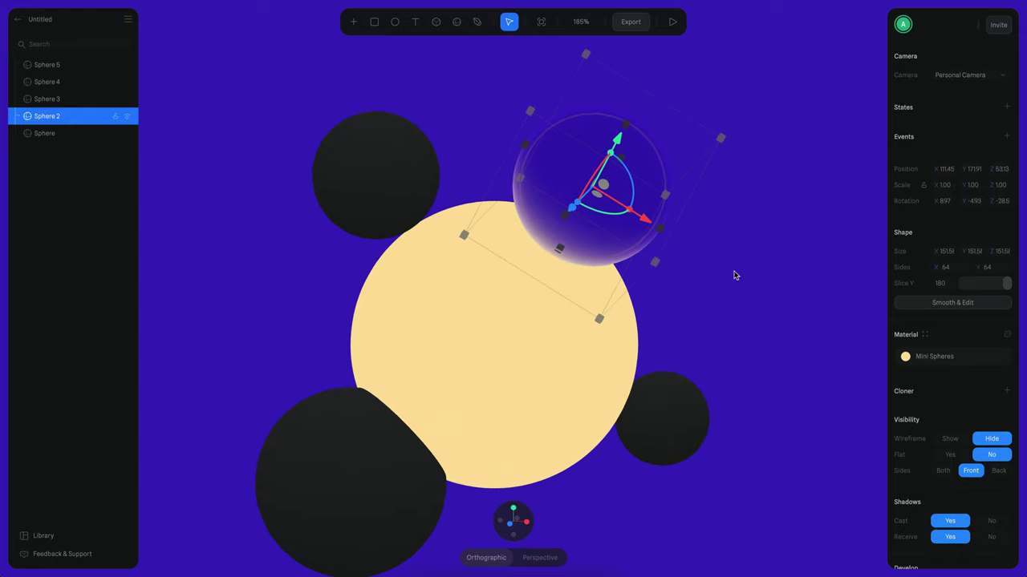
key(alt+r)
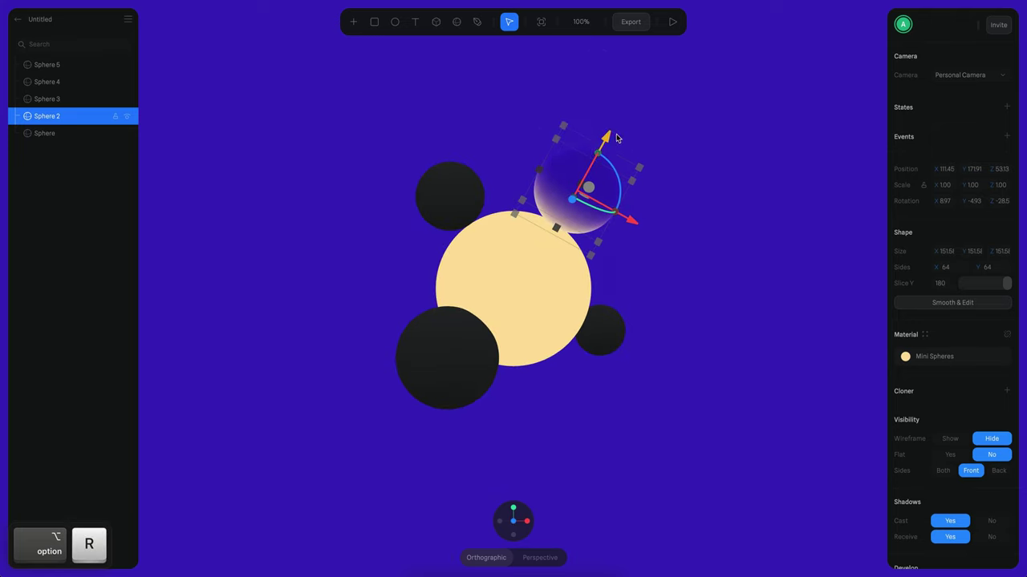
drag(616, 138, 669, 75)
scroll(725, 230, up, 3)
- Apply the Mini Spheres material asset to Sphere 3, Sphere 4 and Sphere 5 together
click(648, 380)
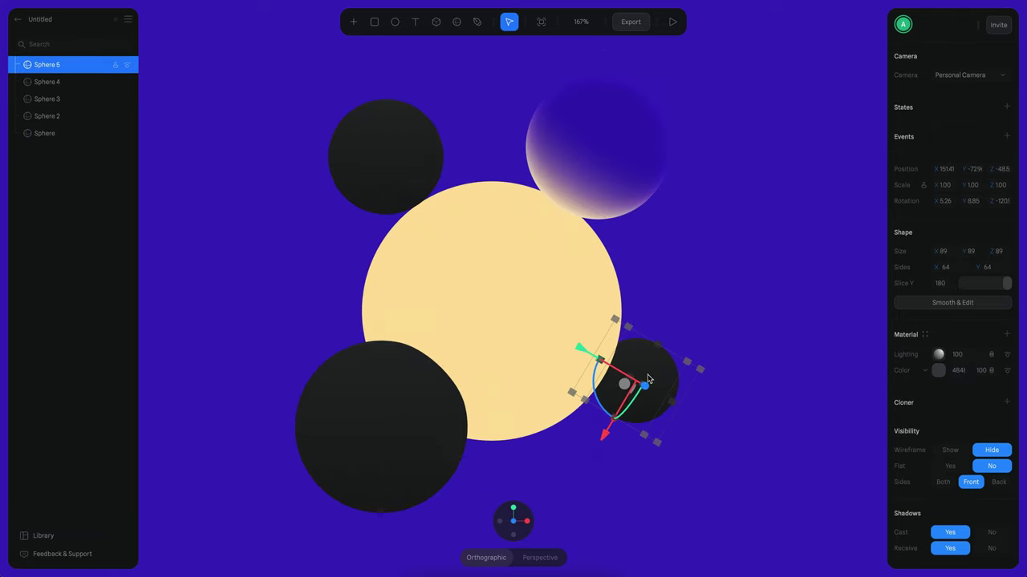
shift+click(401, 428)
shift+click(408, 171)
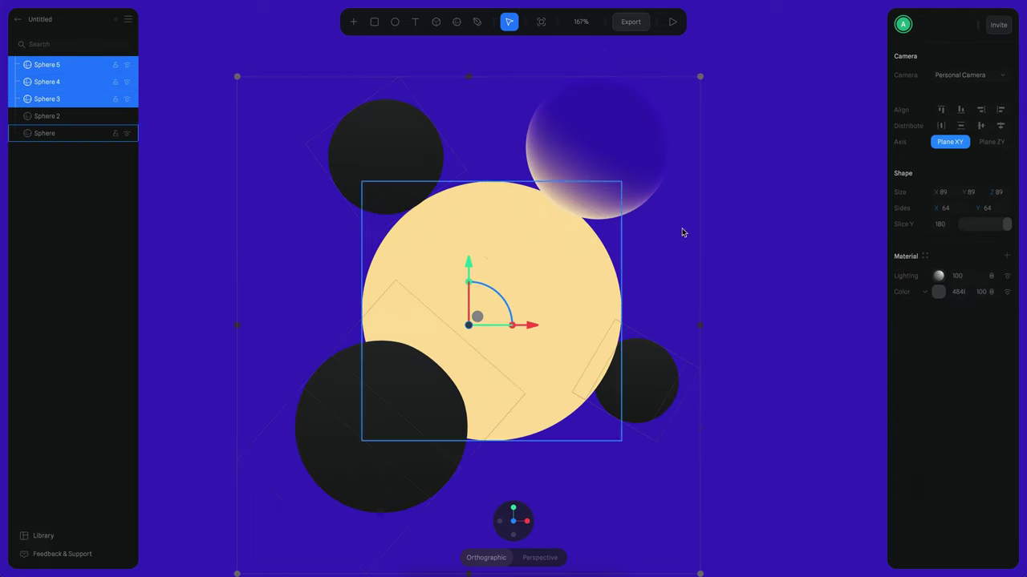
click(925, 256)
click(847, 76)
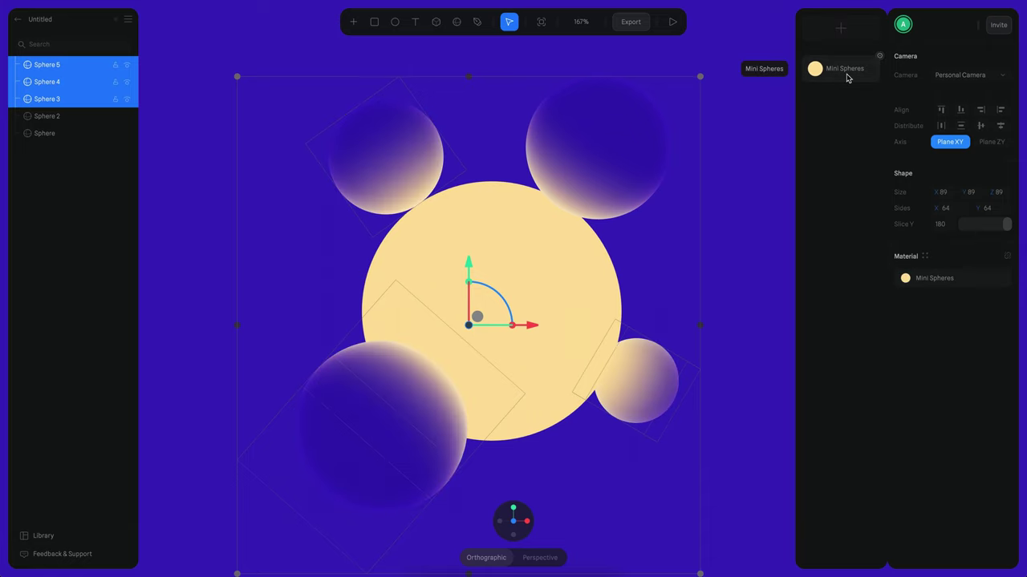
click(754, 204)
- In the Mini Spheres material, lower the Fresnel opacity to 52 and duplicate the Depth layer above the Fresnel layer
key(alt+r)
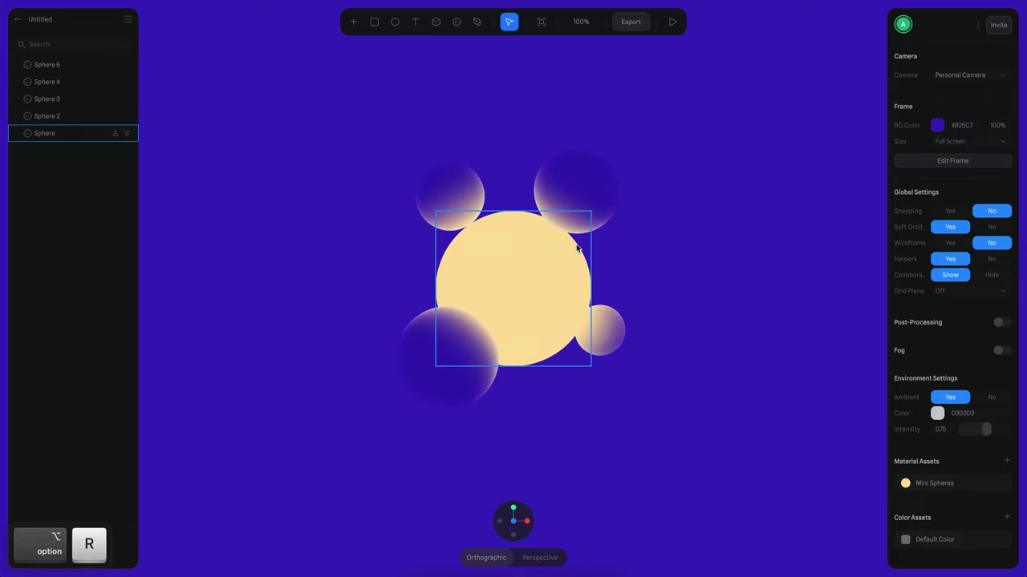
super+scroll(612, 163, up, 3)
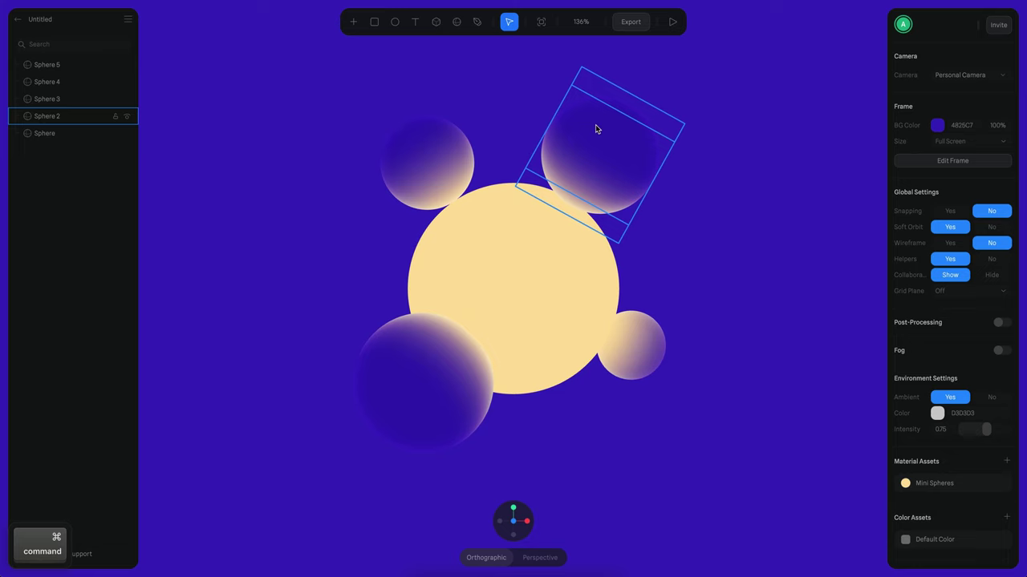
alt+click(632, 159)
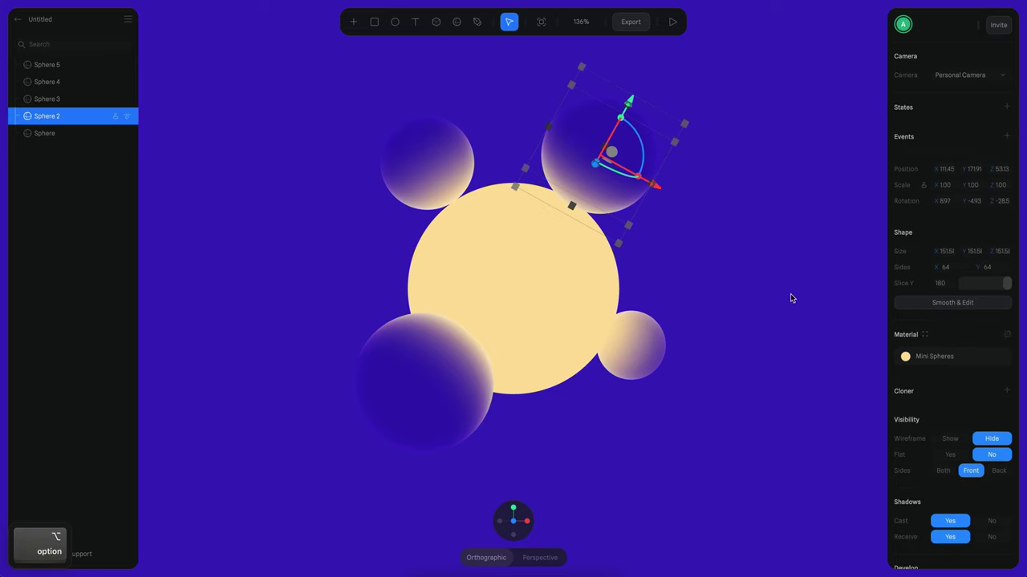
click(930, 360)
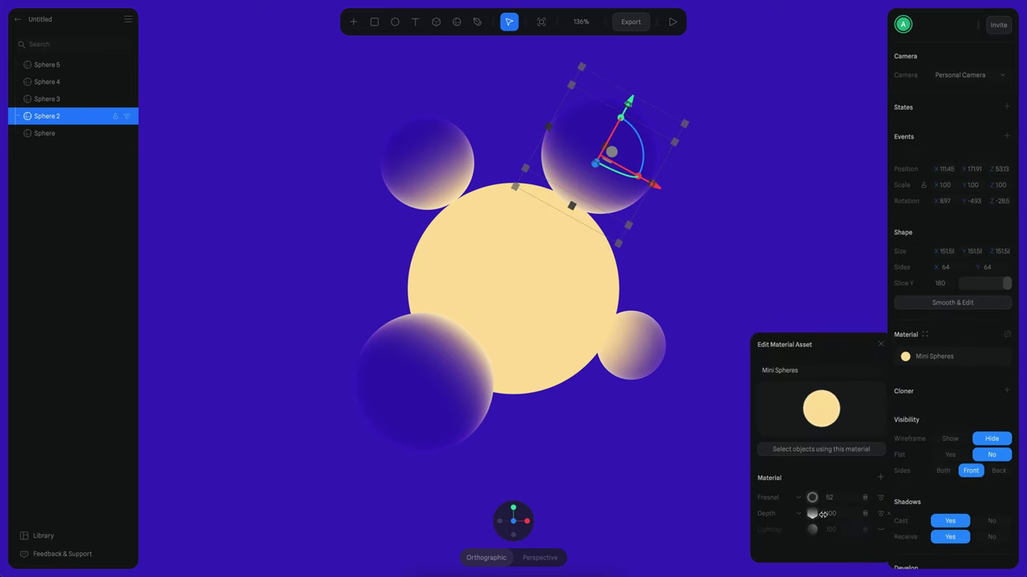
right_click(814, 516)
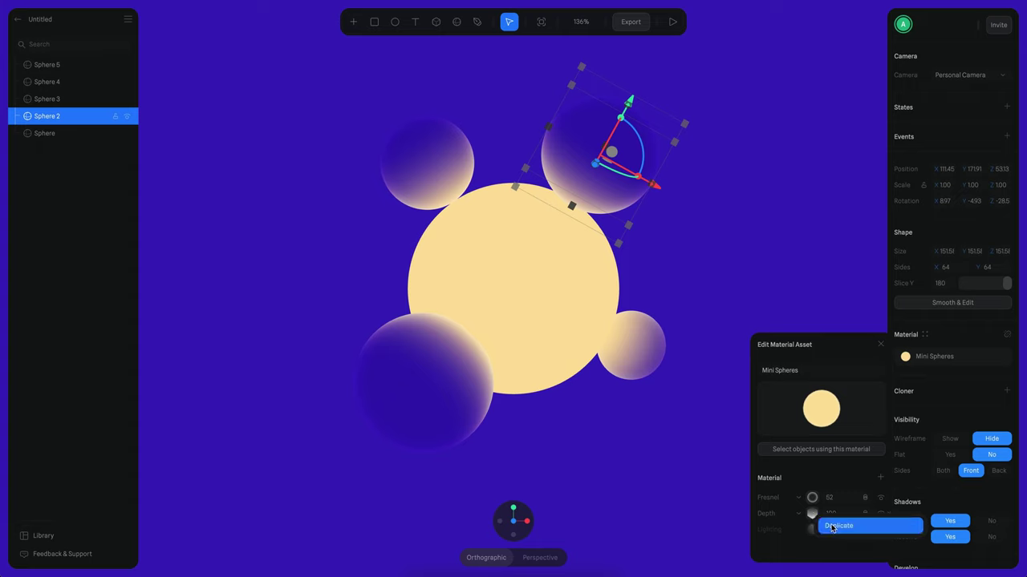
click(833, 527)
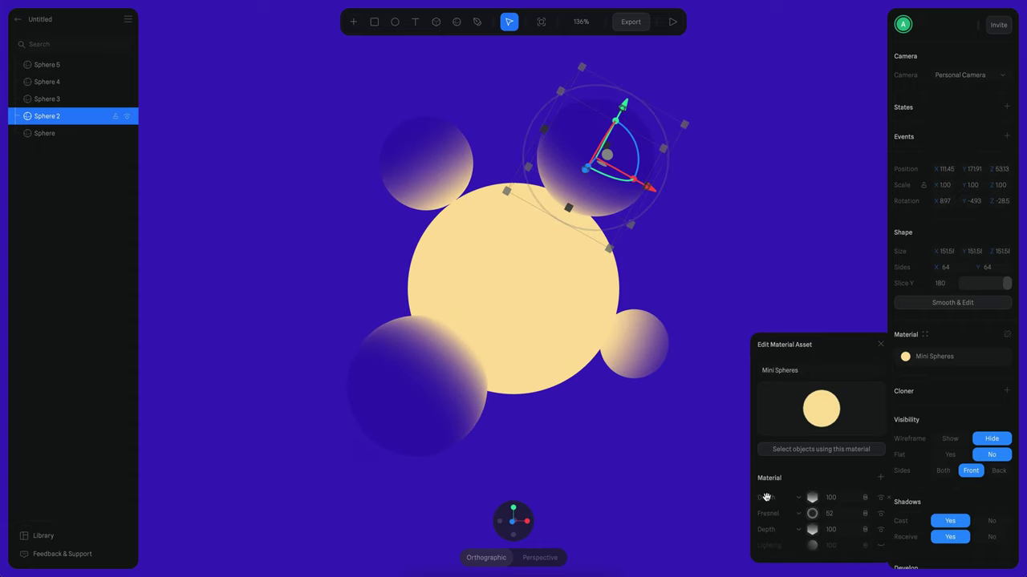
- Swap the two ramp stops of the topmost Depth layer and recolor the outer yellow stop to dark violet 0B0041
click(810, 498)
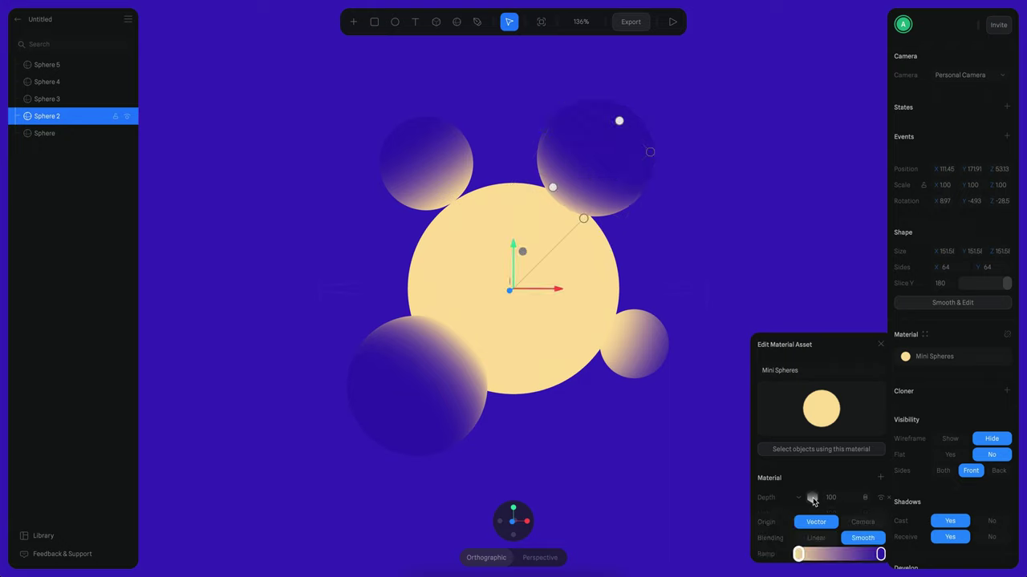
scroll(810, 473, down, 3)
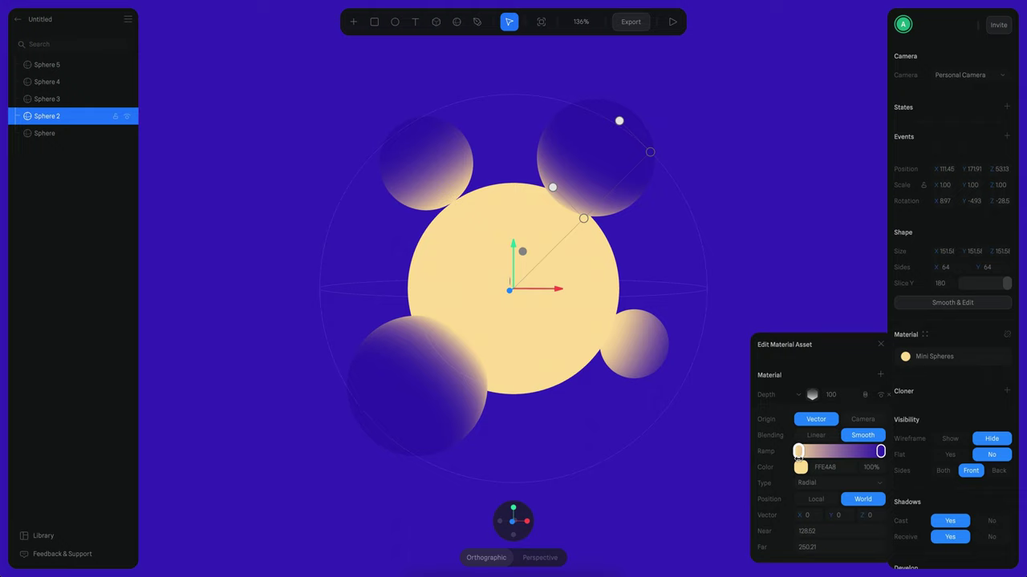
mouse_move(879, 455)
mouse_down()
mouse_move(815, 455)
mouse_move(886, 454)
mouse_up()
click(802, 468)
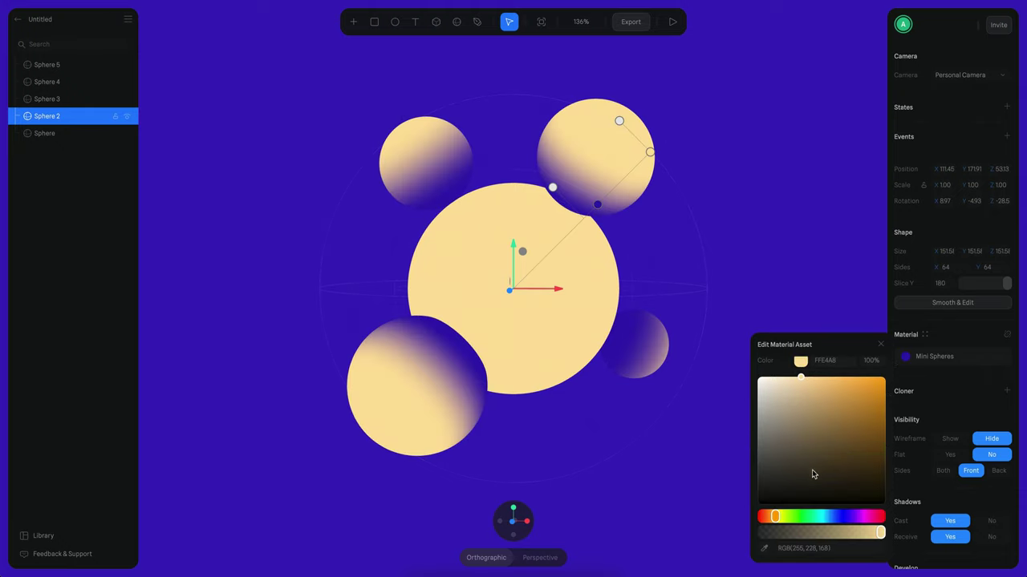
mouse_move(804, 473)
mouse_down()
mouse_move(751, 503)
mouse_move(890, 507)
mouse_move(886, 473)
mouse_up()
click(841, 518)
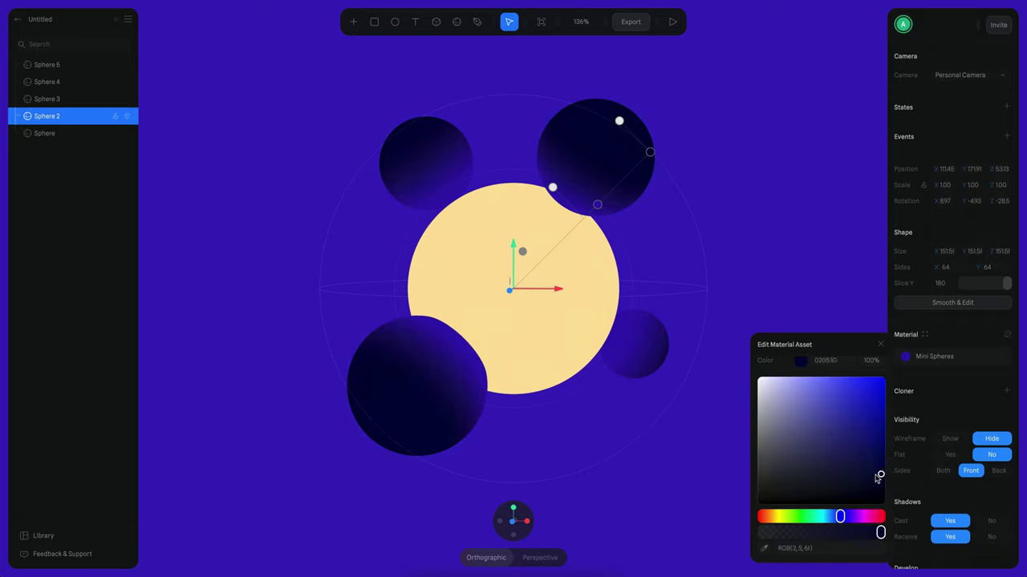
drag(840, 517, 845, 517)
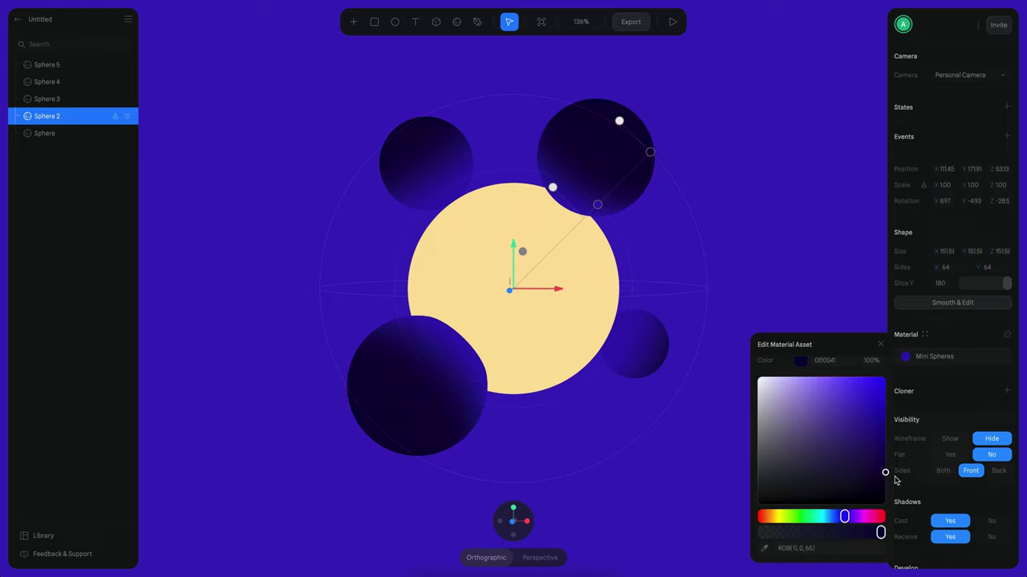
- Reduce the opacity of the topmost Depth layer's inner 3C19BA ramp stop to 0%
drag(884, 472, 867, 412)
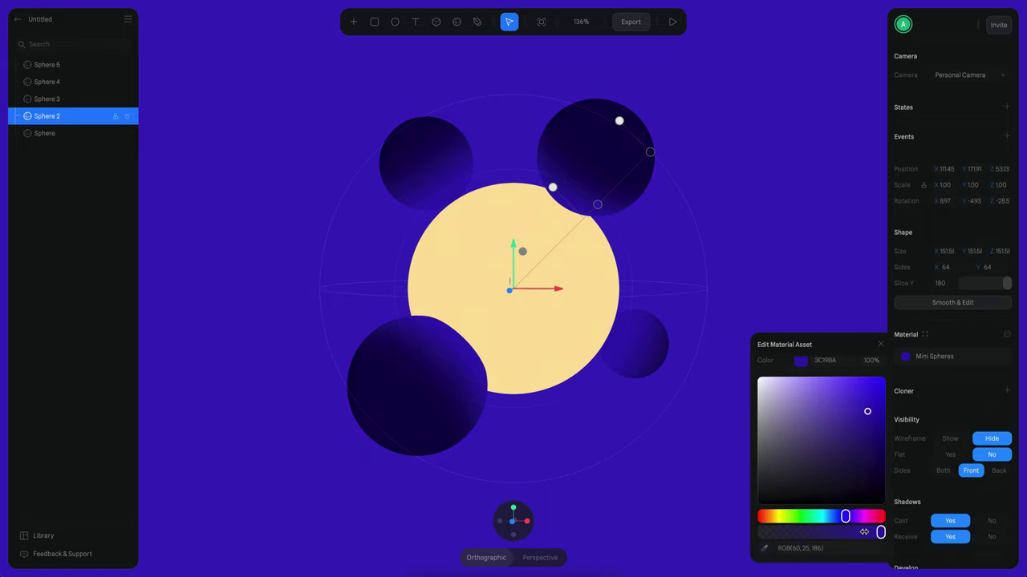
drag(872, 531, 746, 534)
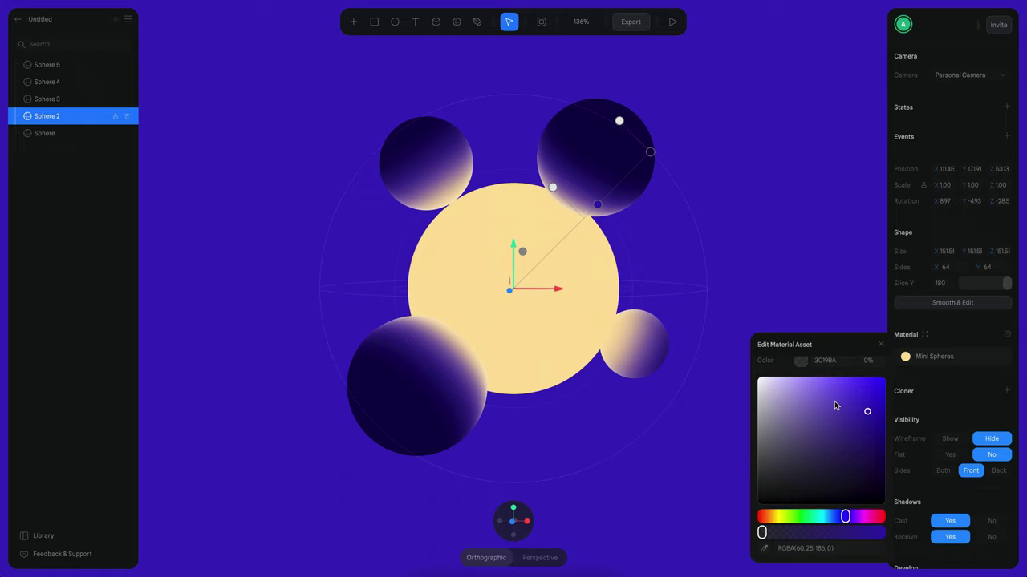
scroll(841, 472, up, 2)
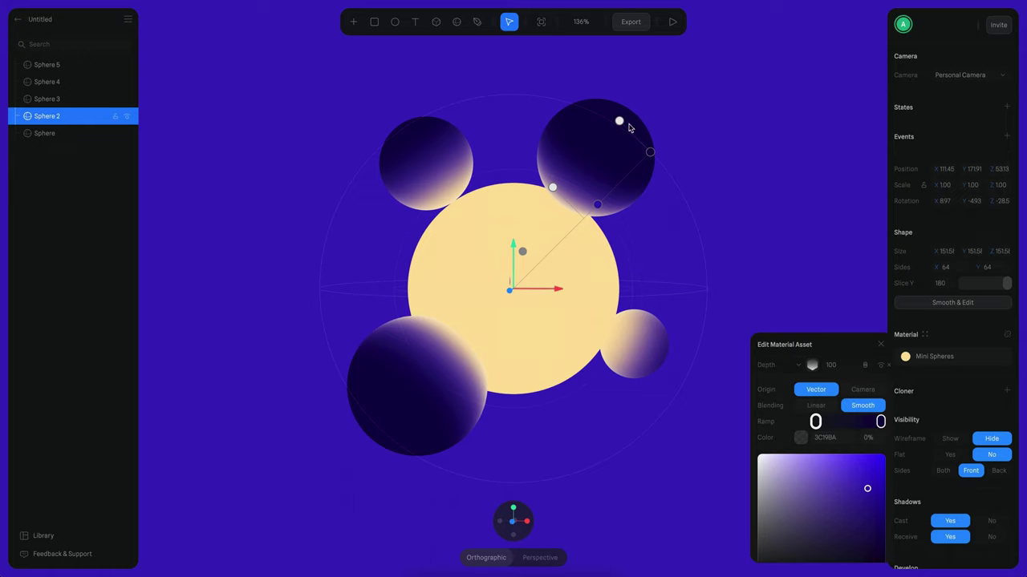
- Move the inner and outer range handles of the Mini Spheres material's topmost Depth layer farther out from the central sphere
drag(619, 121, 668, 97)
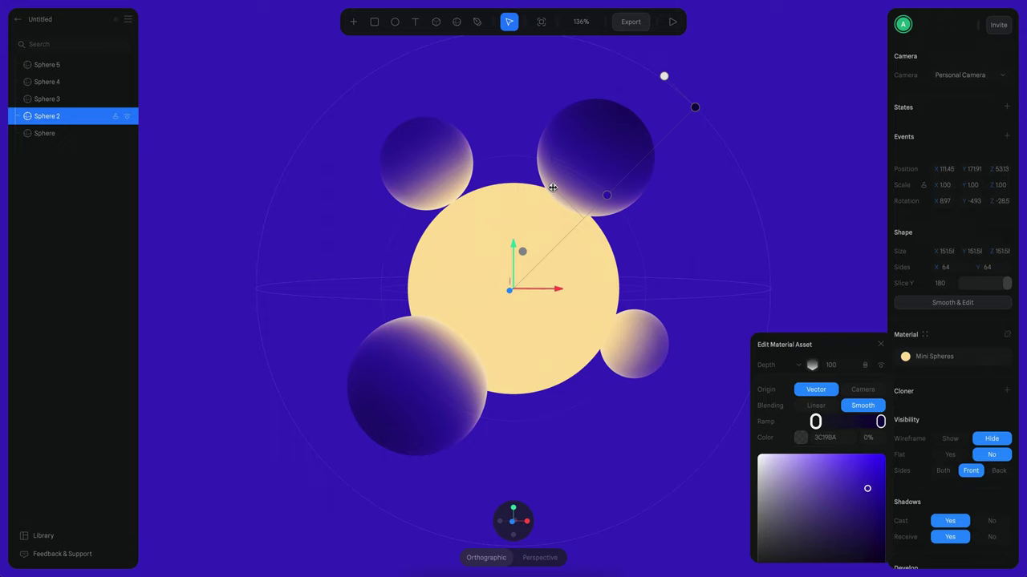
drag(553, 188, 587, 182)
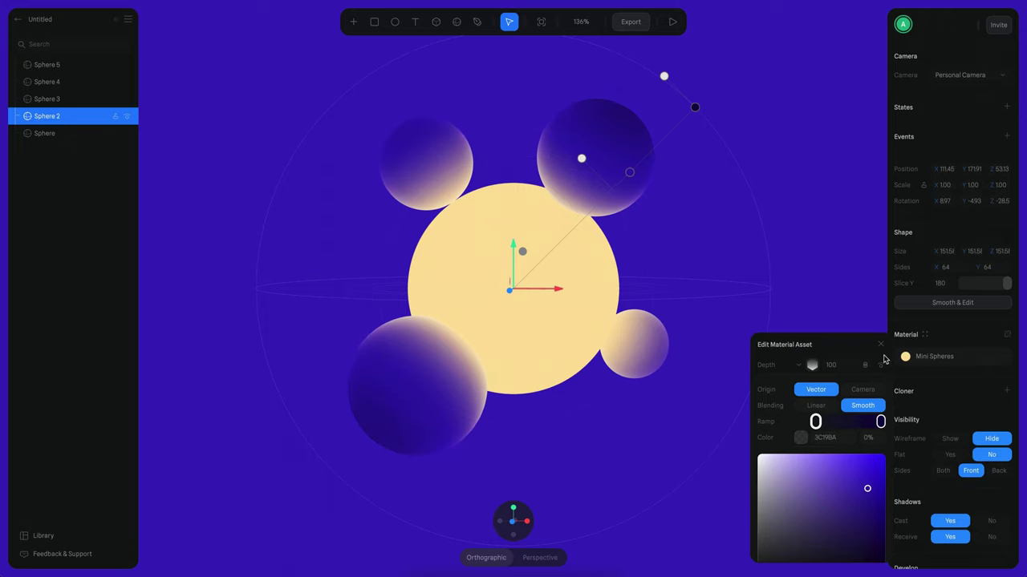
click(813, 365)
click(785, 178)
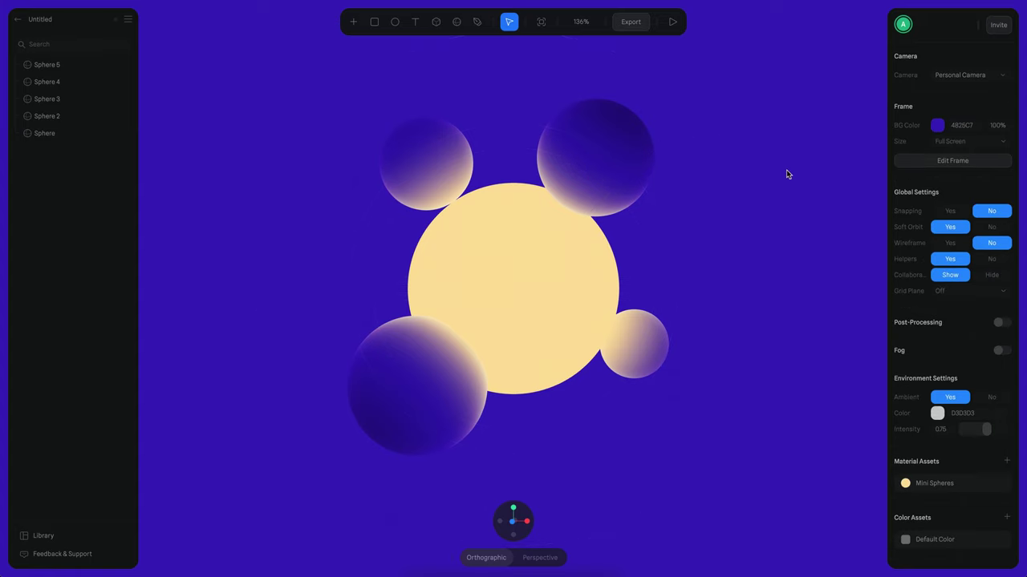
click(641, 144)
drag(625, 119, 693, 77)
key(super+z)
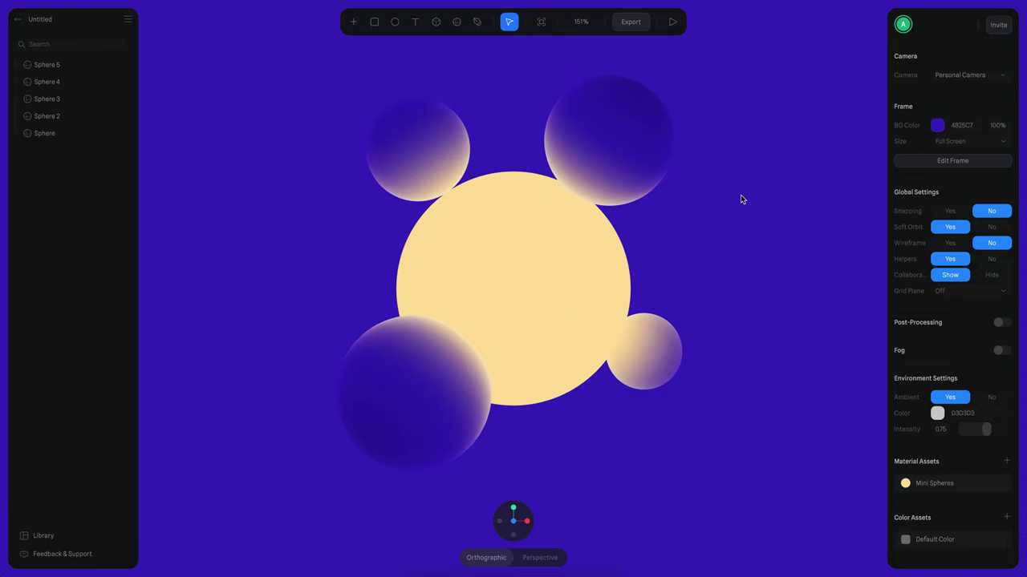
- Move Sphere 3 outward so it overlaps the central sphere less, and reset the camera view
mouse_move(736, 225)
alt+mouse_down()
mouse_move(516, 247)
mouse_move(656, 244)
mouse_move(731, 225)
alt+mouse_up()
key(alt+r)
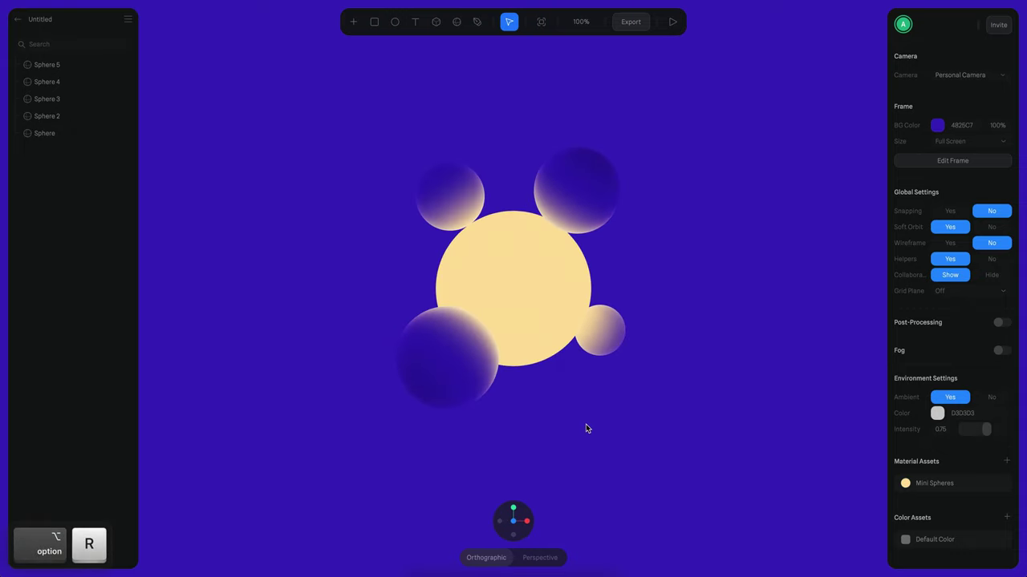
alt+drag(576, 422, 533, 469)
click(421, 326)
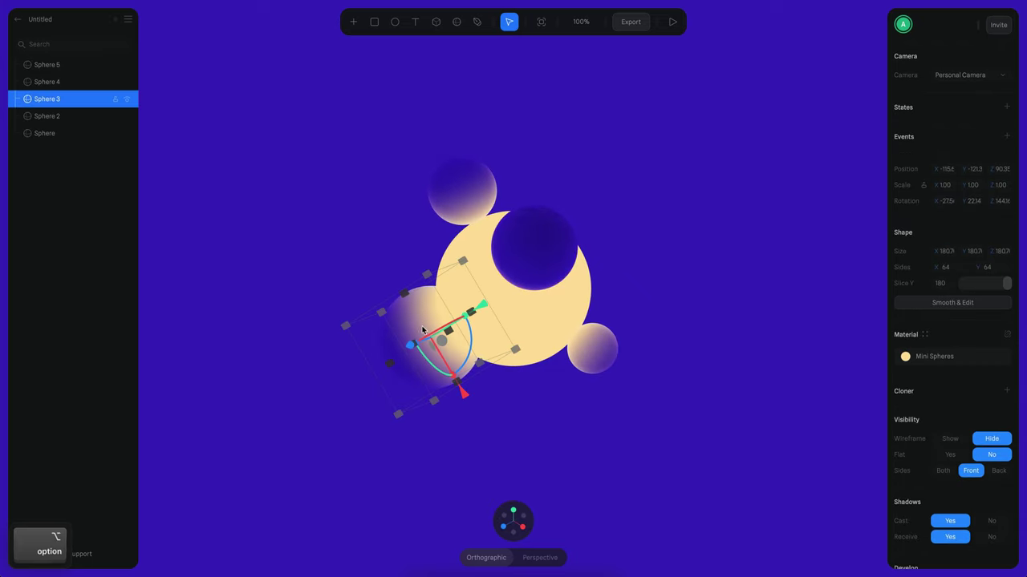
scroll(493, 458, up, 5)
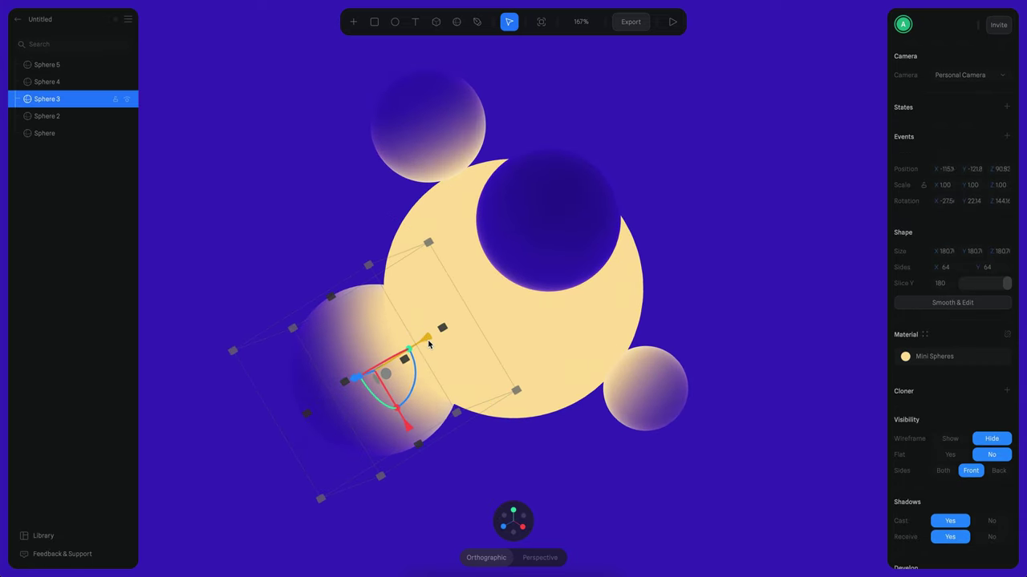
drag(428, 341, 411, 355)
alt+drag(563, 494, 581, 475)
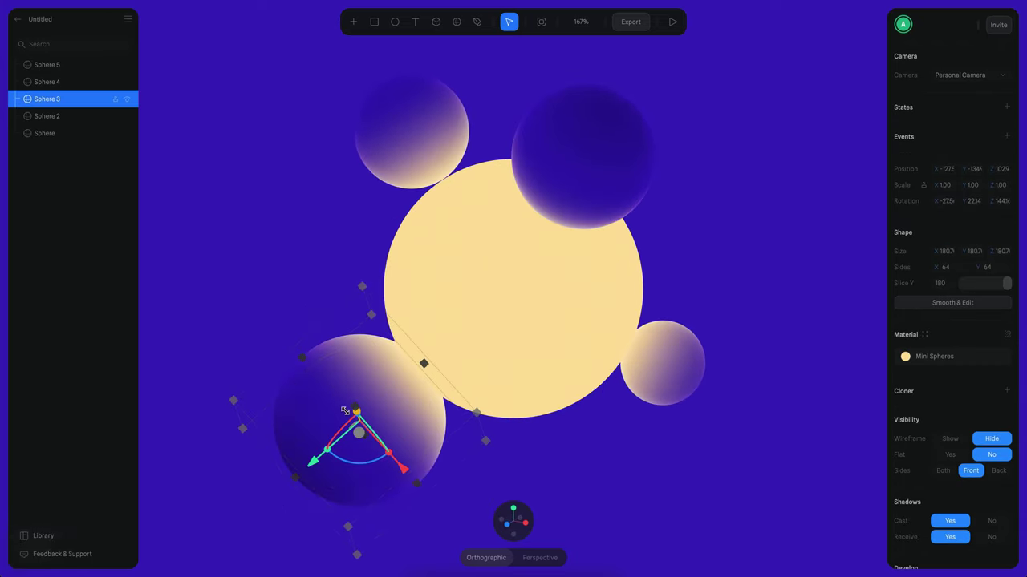
drag(315, 463, 311, 467)
click(591, 454)
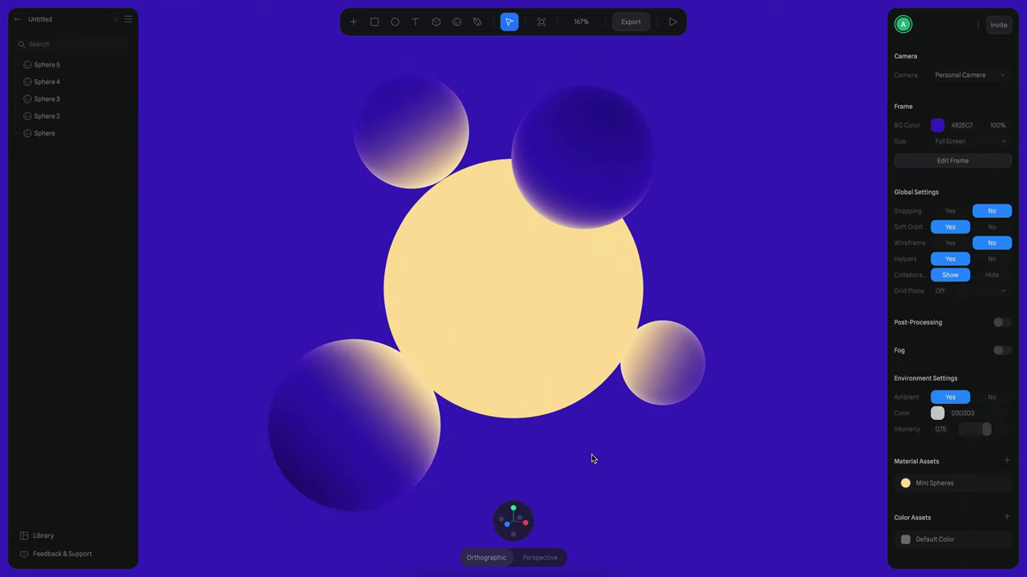
key(alt+r)
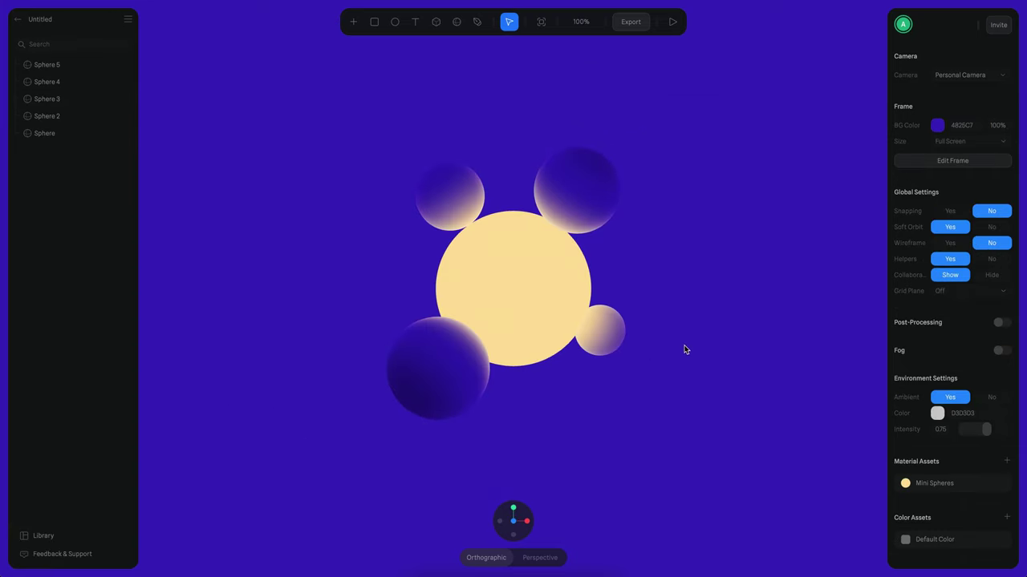
- Add an event of type Mouse hover to the central Sphere
super+scroll(695, 297, up, 5)
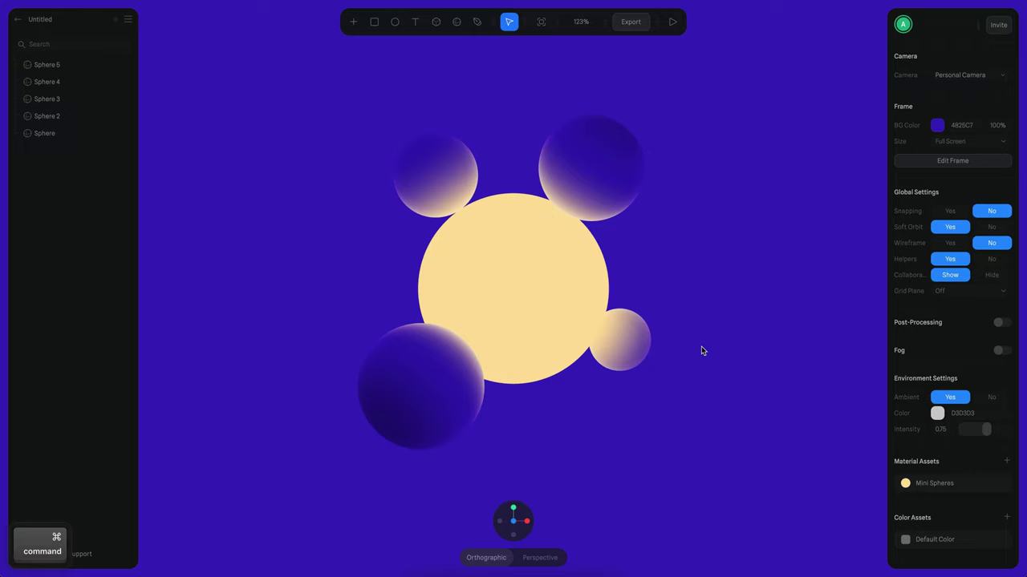
super+scroll(649, 201, down, 2)
click(585, 230)
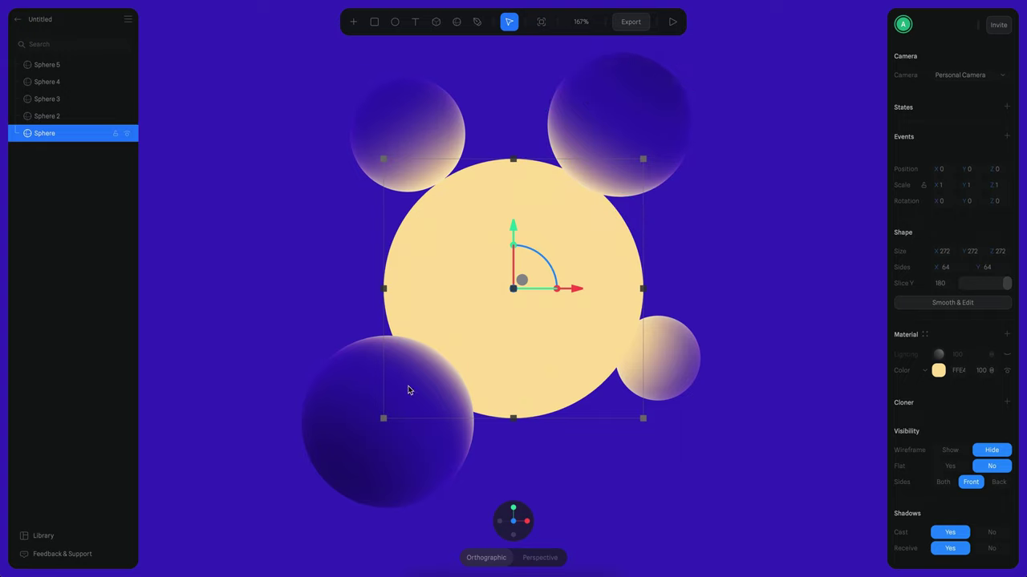
key(alt+r)
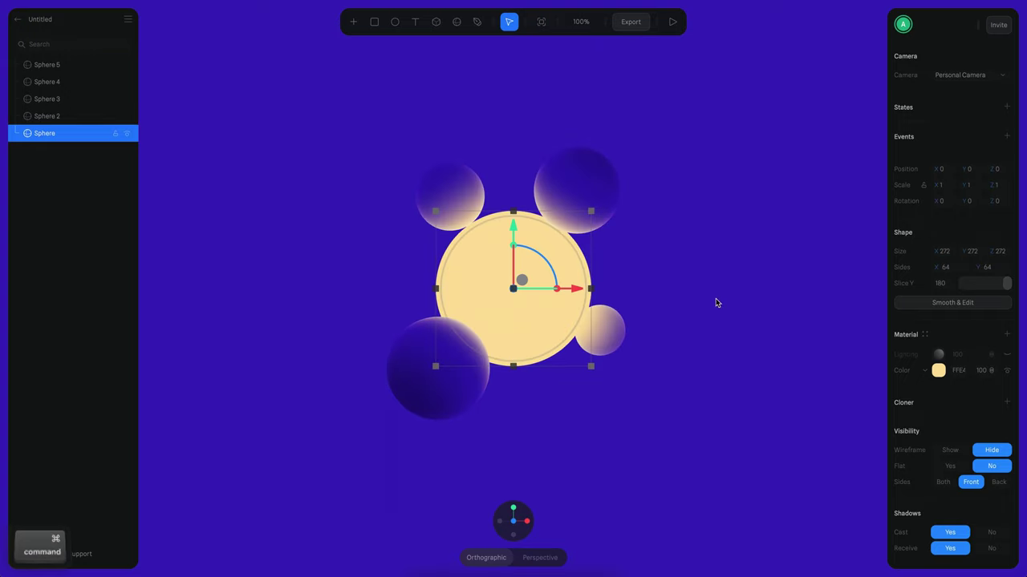
super+scroll(716, 298, up, 3)
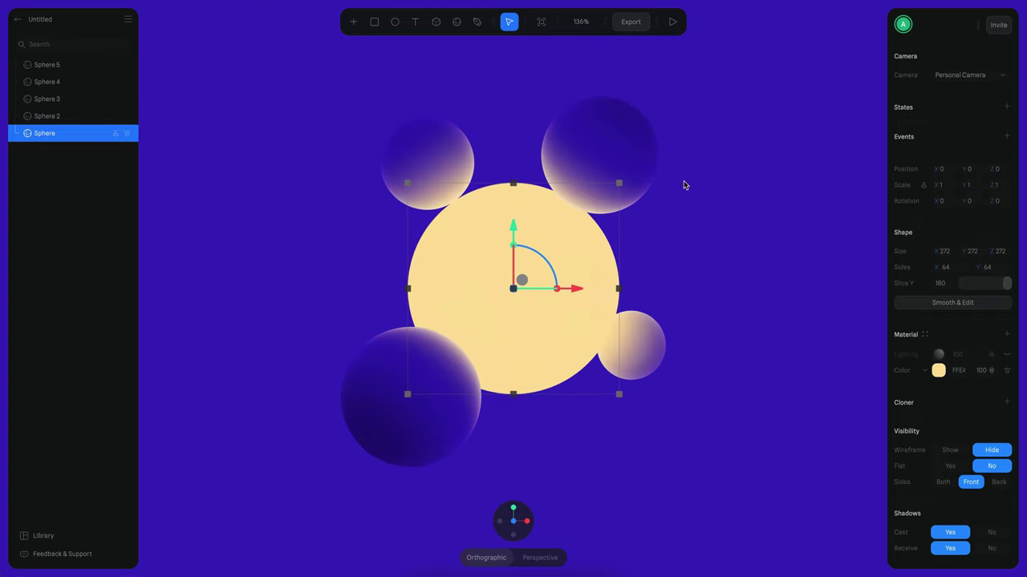
click(1008, 138)
click(971, 157)
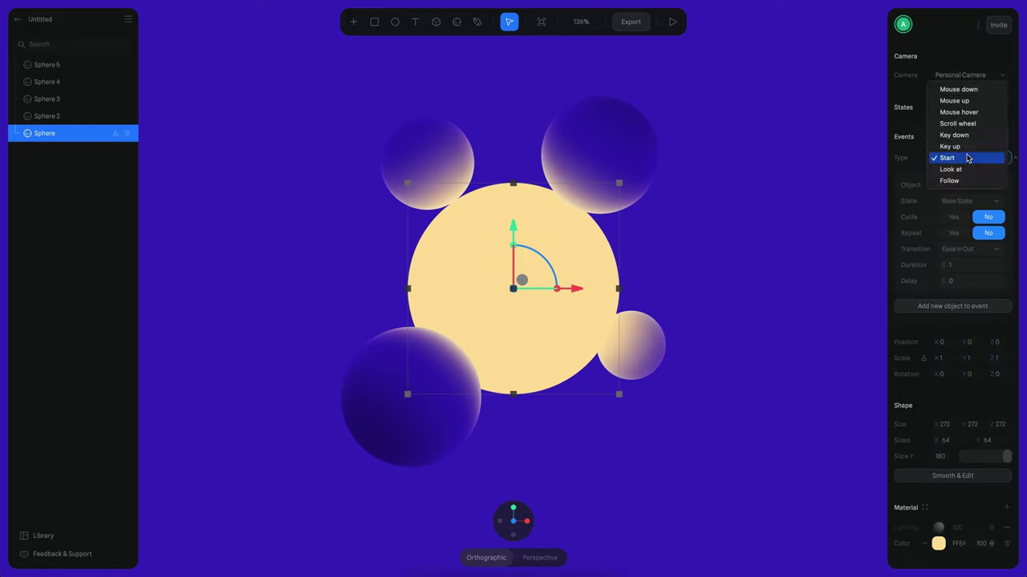
click(965, 113)
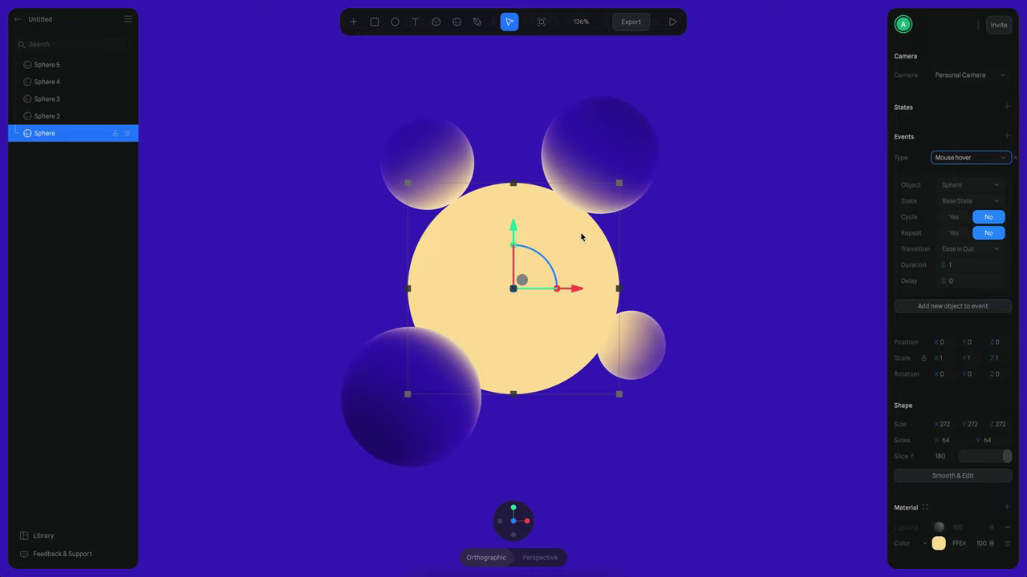
- Add a state to Sphere 2 that moves it outward to about X 148, Y 238, Z 67, and return it to Base State
click(625, 156)
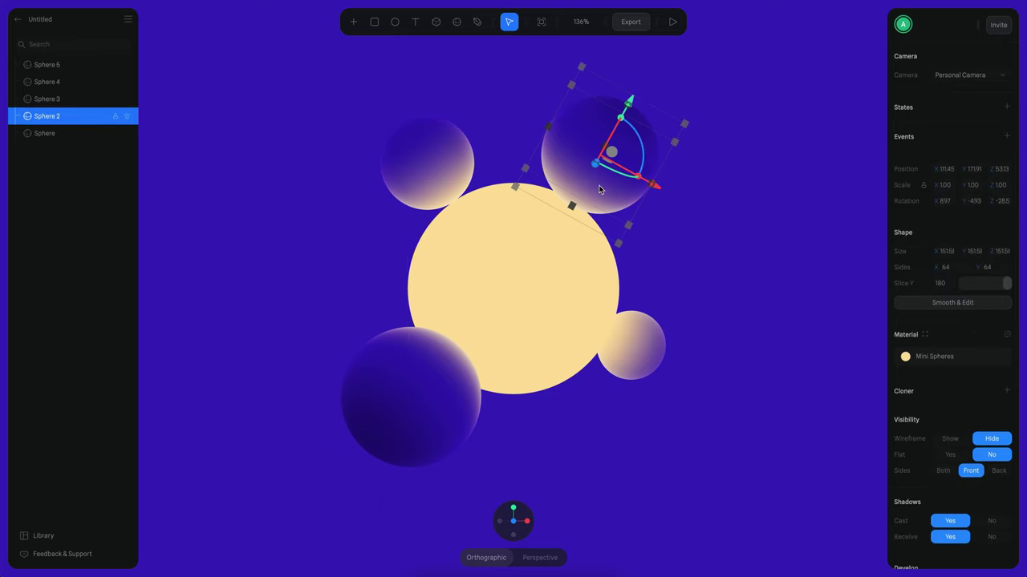
click(1007, 107)
alt+scroll(743, 238, up, 5)
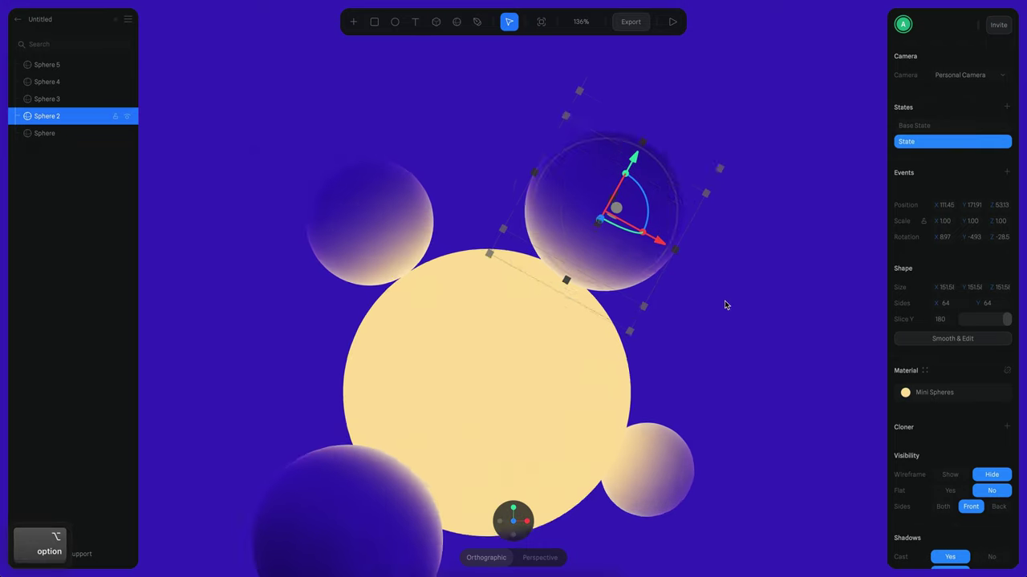
drag(667, 138, 750, 59)
alt+scroll(758, 305, down, 3)
mouse_move(758, 305)
alt+mouse_down()
mouse_move(739, 319)
mouse_move(770, 296)
mouse_move(773, 304)
alt+mouse_up()
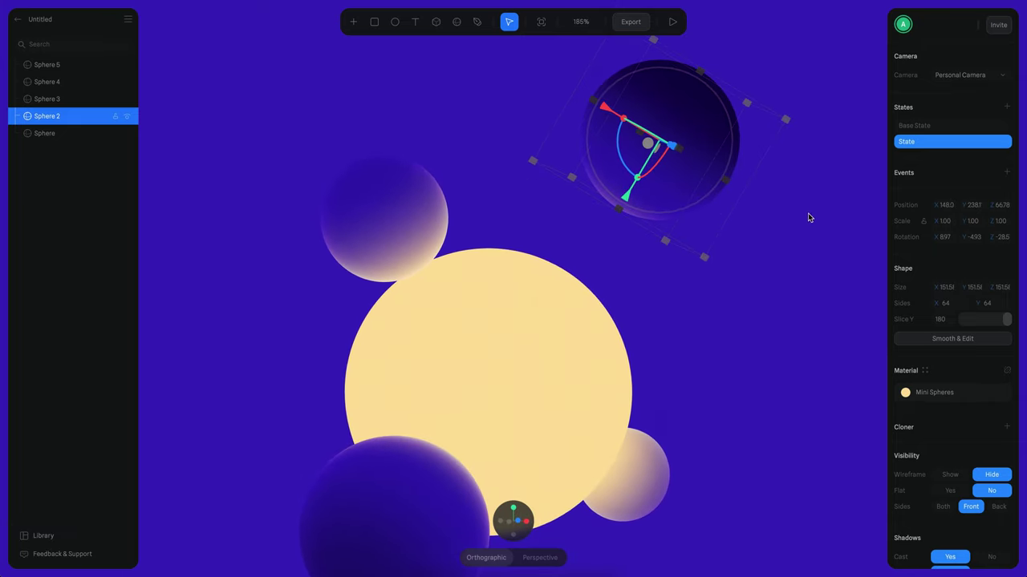
click(926, 125)
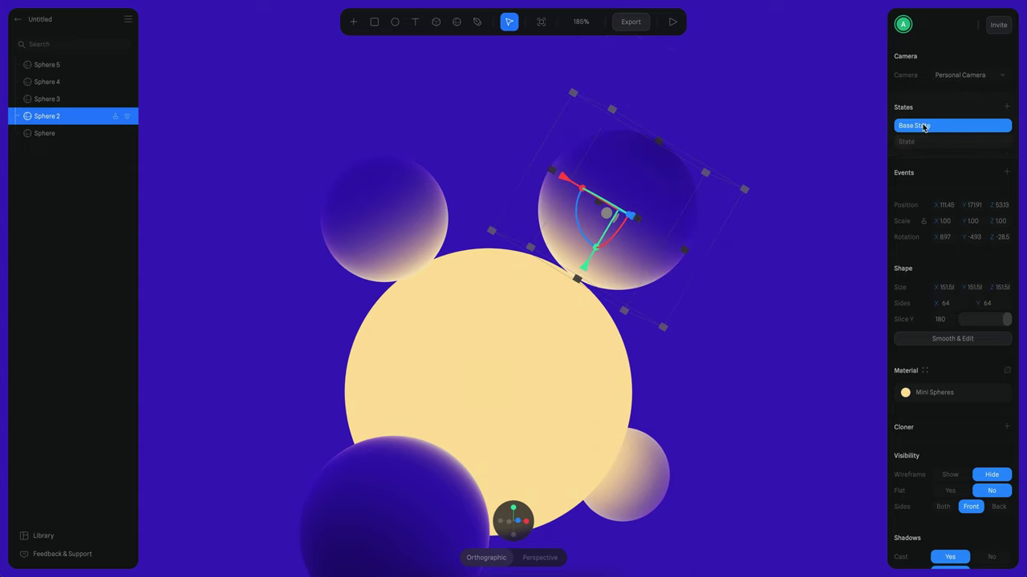
click(917, 142)
click(923, 127)
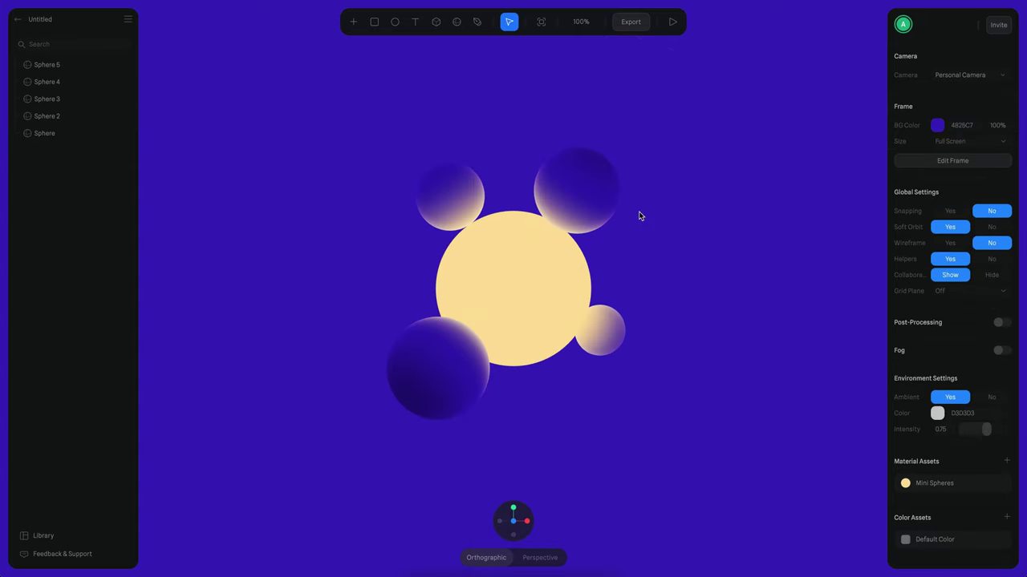
- Make the central Sphere's hover event switch Sphere 2 to State, and preview the interaction
click(545, 252)
click(955, 186)
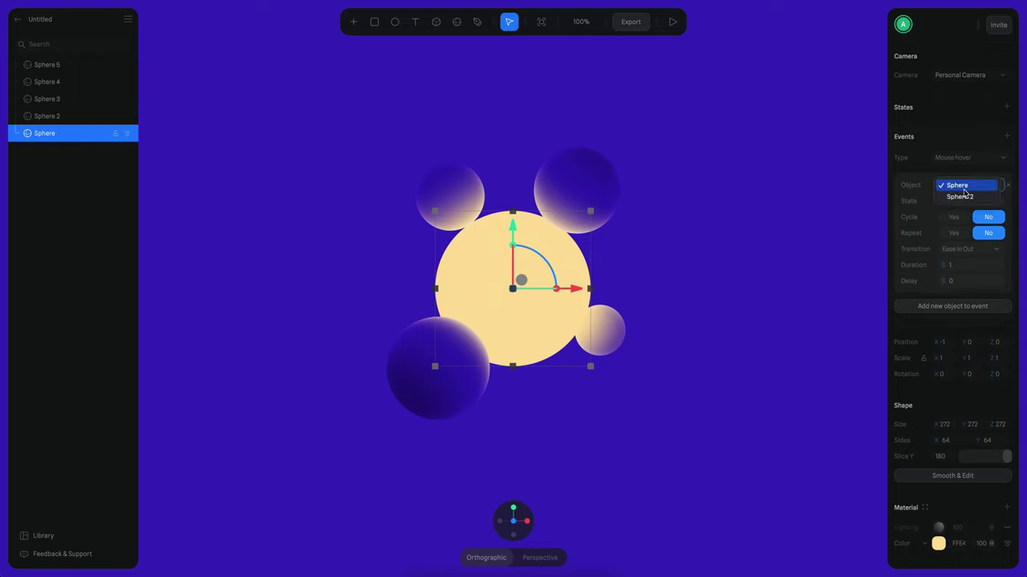
click(958, 197)
click(960, 201)
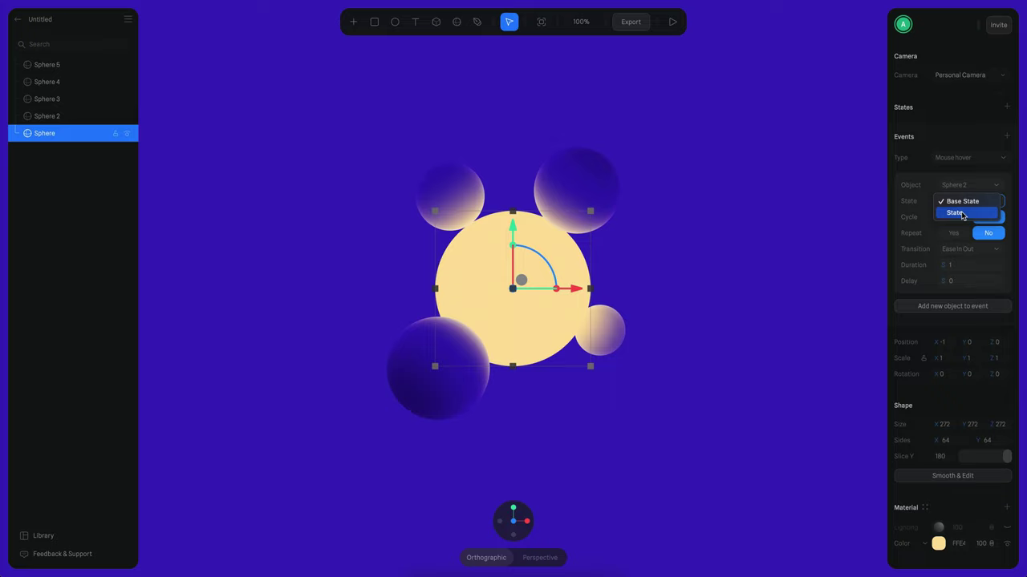
click(954, 213)
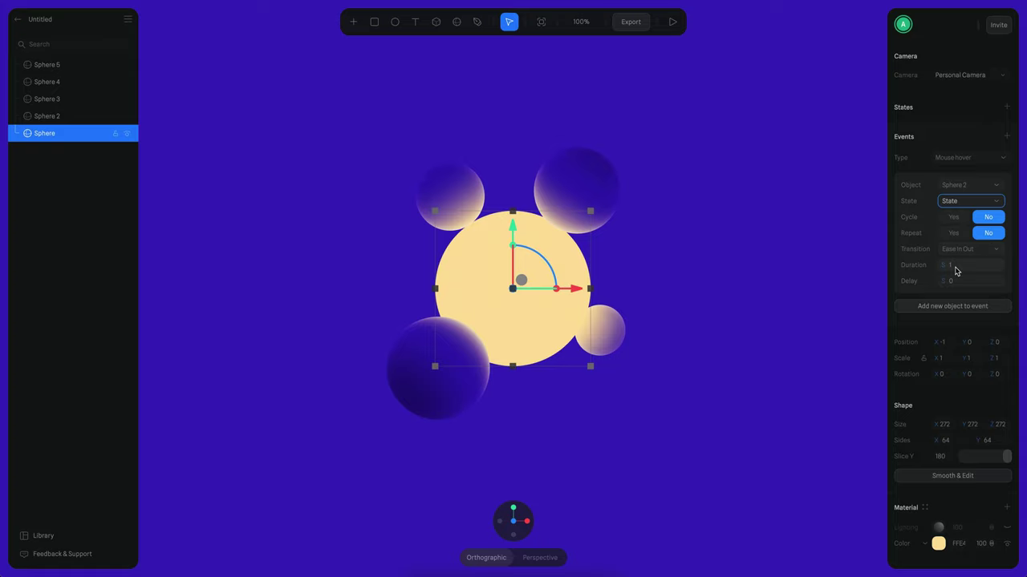
click(672, 23)
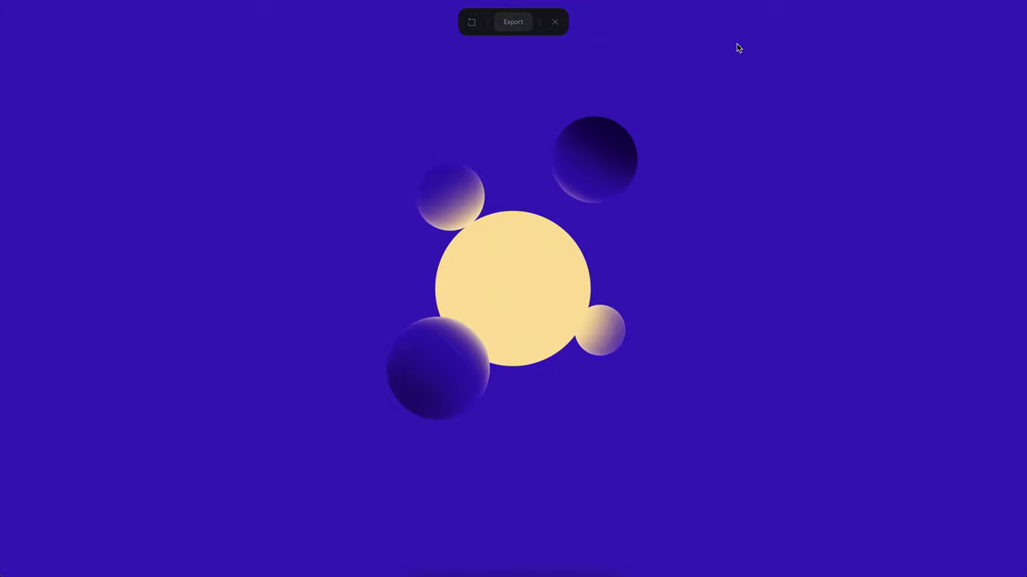
click(554, 22)
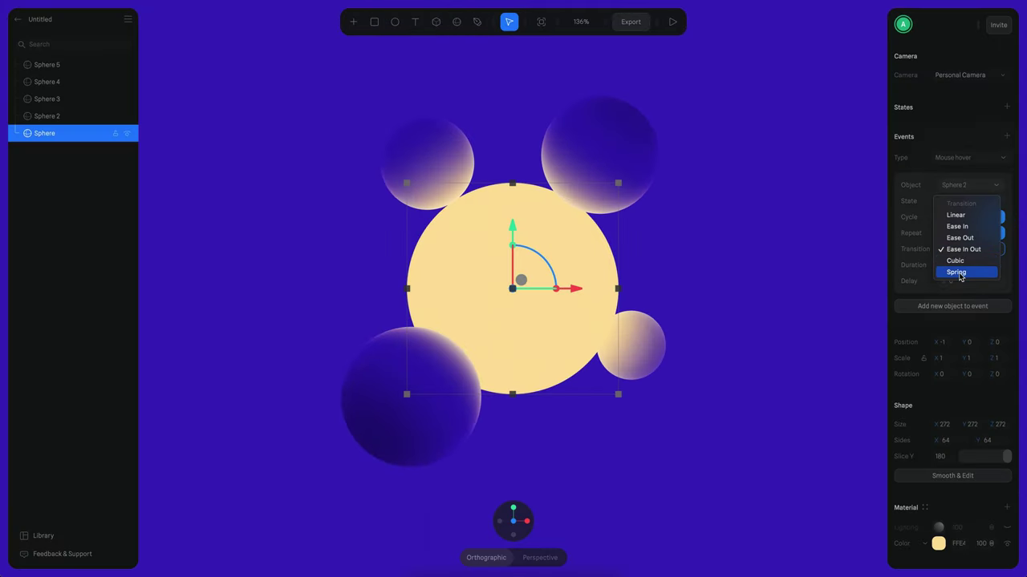
- Set the transition of Sphere 2 in the hover event to Spring and preview the scene
click(957, 273)
click(731, 192)
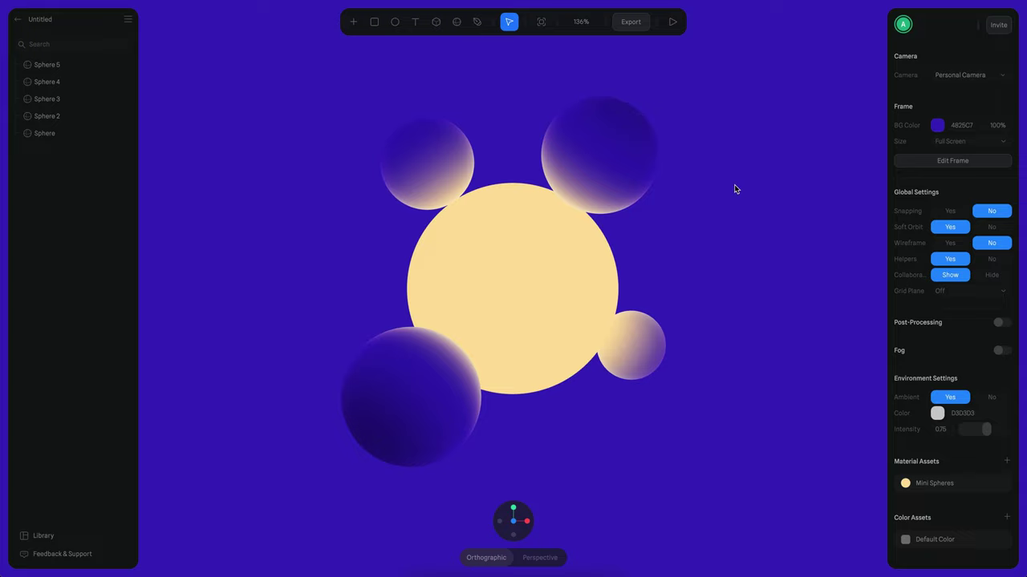
key(alt+r)
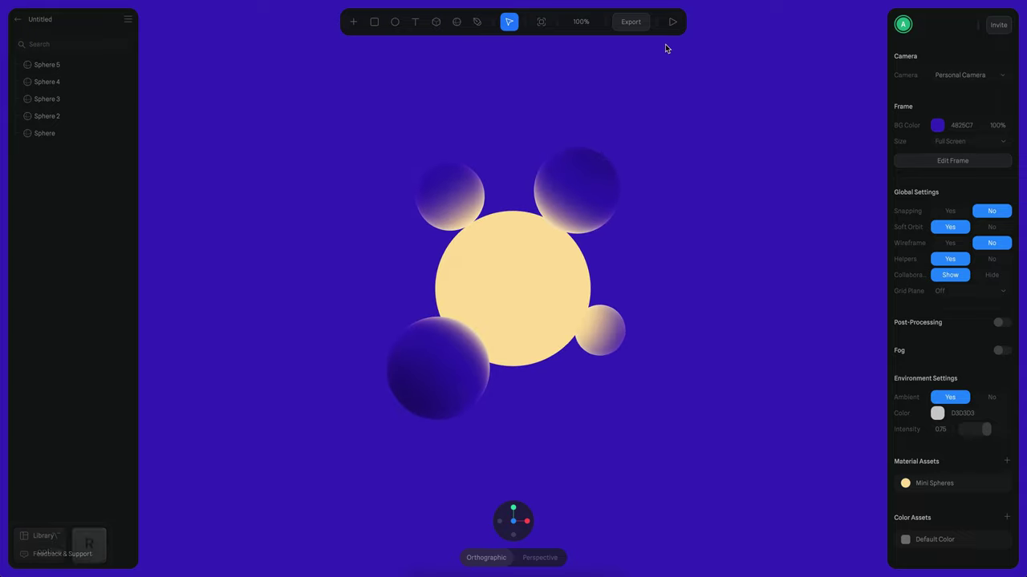
click(673, 21)
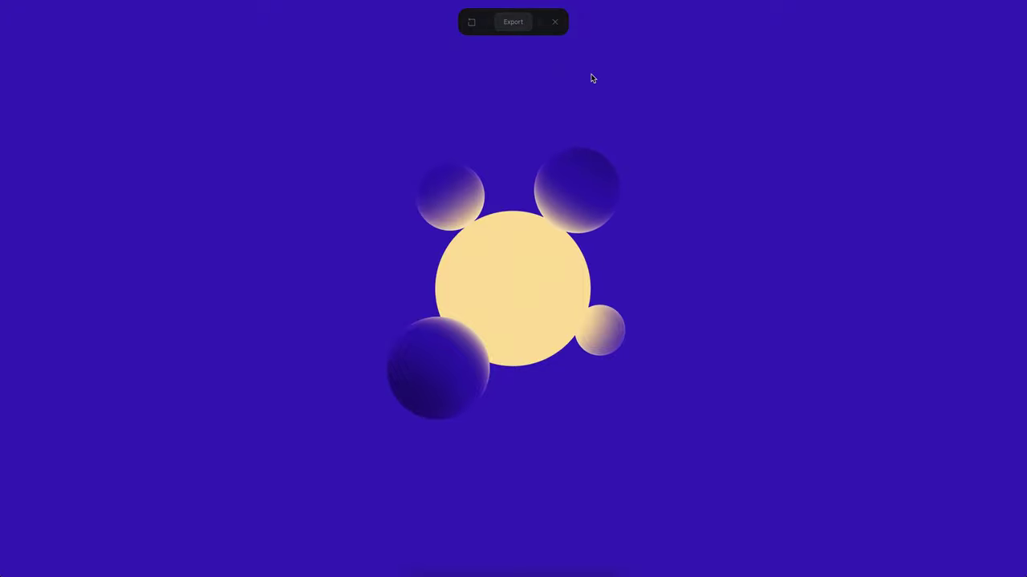
click(555, 23)
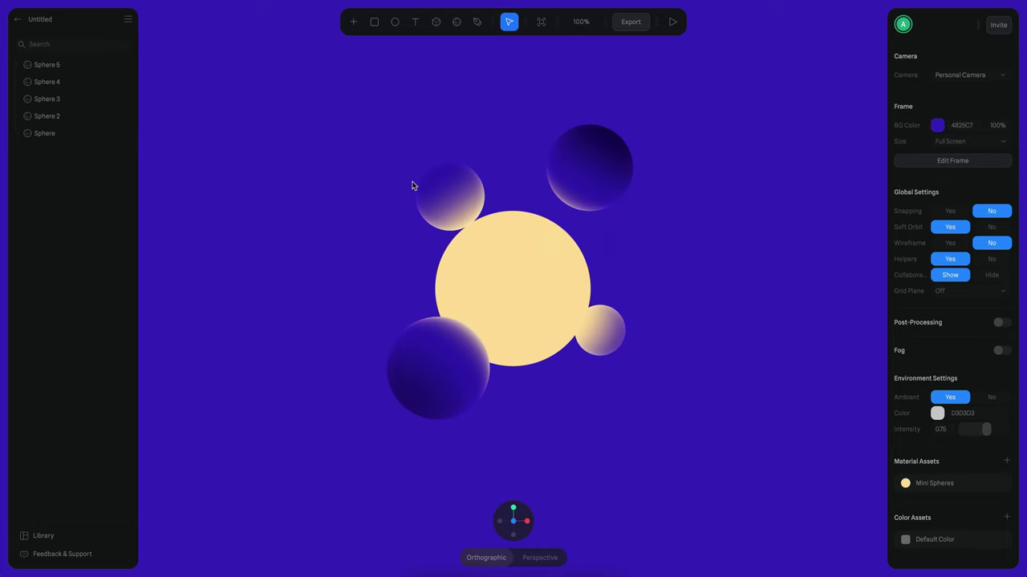
- Add states to Sphere 3, Sphere 4 and Sphere 5 that move them outward, away from the central sphere
super+scroll(633, 278, up, 2)
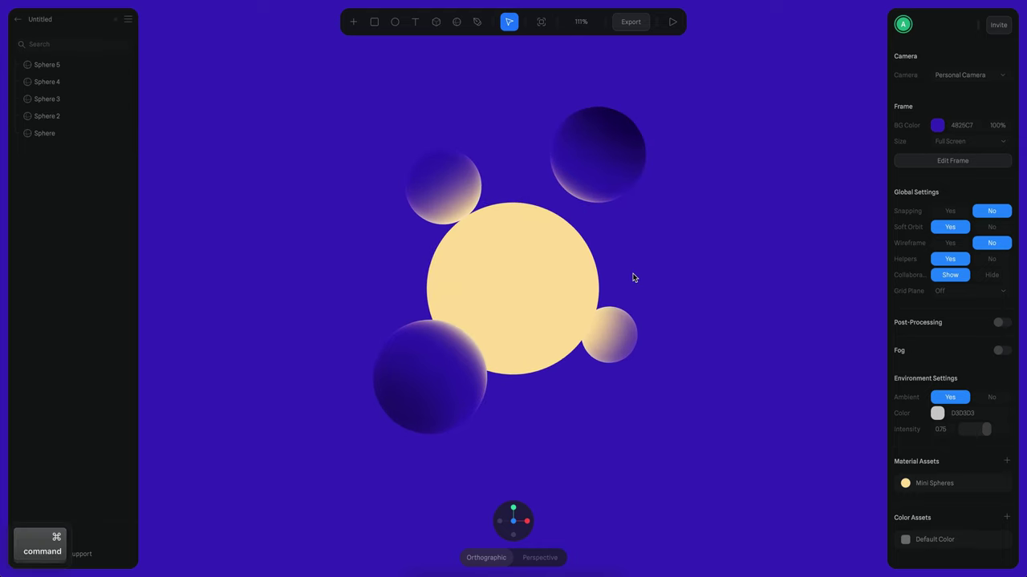
click(458, 179)
alt+scroll(703, 243, up, 5)
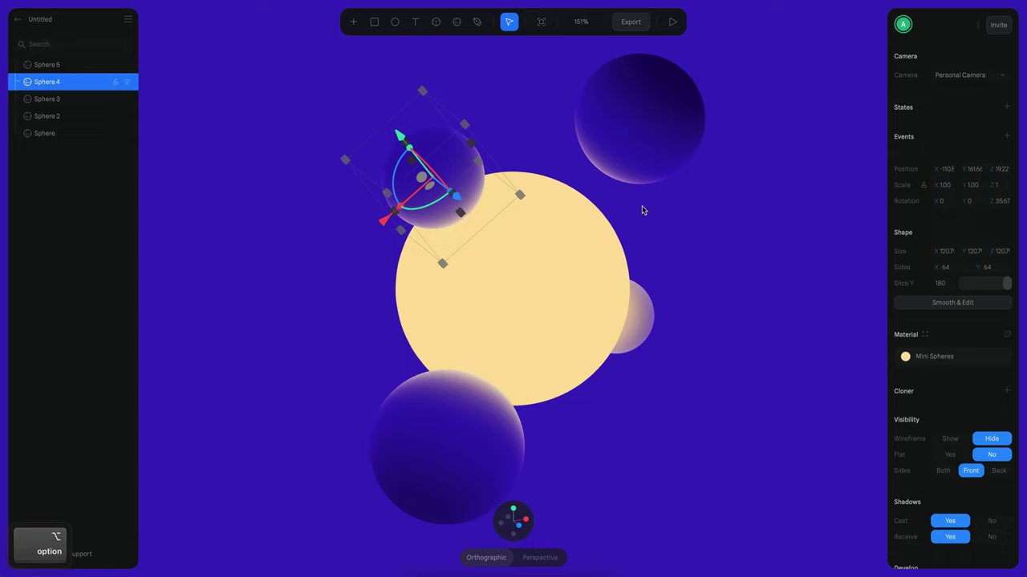
- Add Sphere 4 and Sphere 5 to the central Sphere's hover event and set Sphere 4's transition to Spring
click(513, 289)
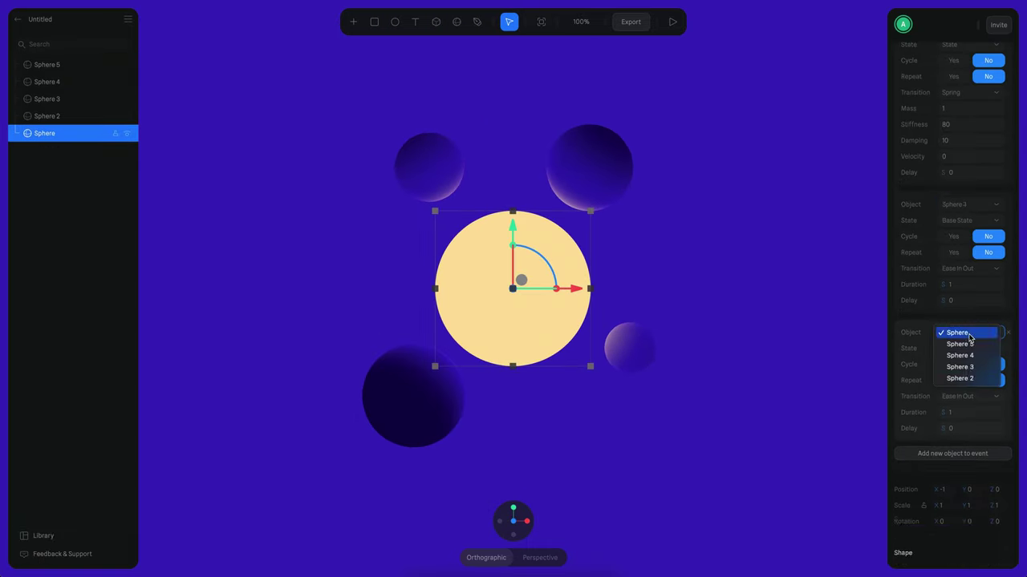
click(969, 336)
scroll(964, 347, down, 2)
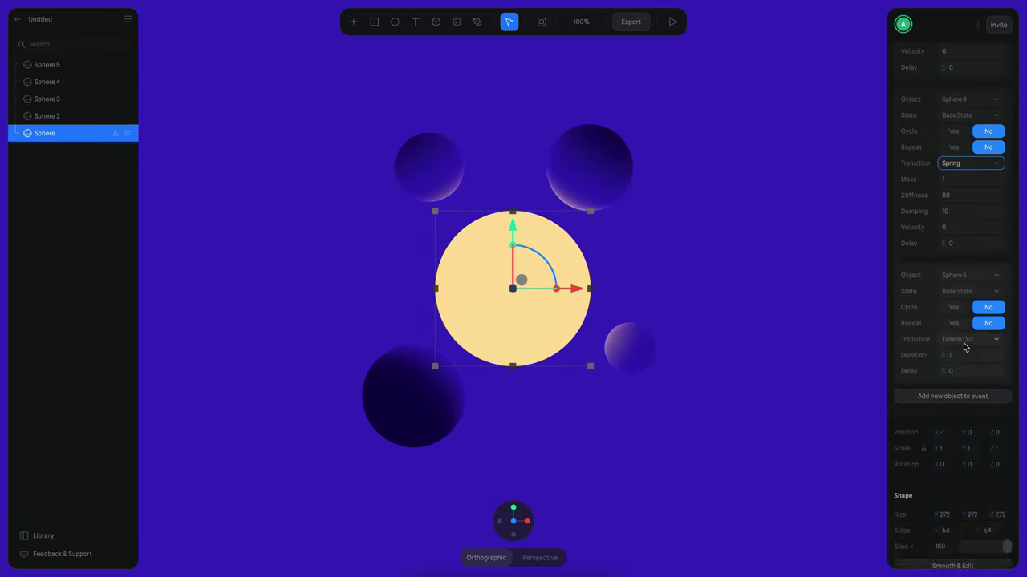
click(964, 344)
click(969, 116)
click(726, 120)
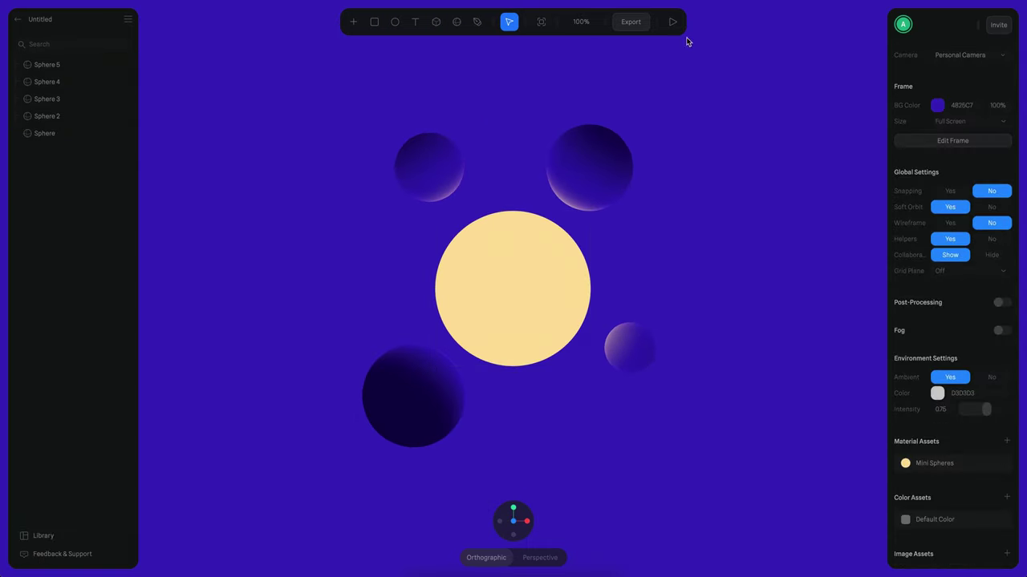
- Preview the scene's hover interaction on the central sphere with the surrounding spheres moving outward
click(673, 23)
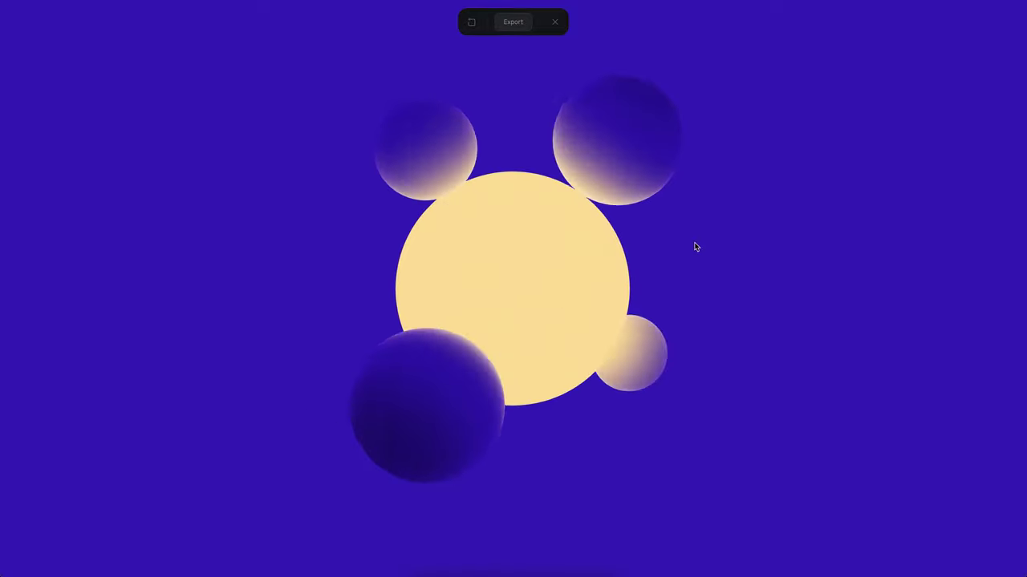
click(555, 22)
click(428, 165)
click(673, 22)
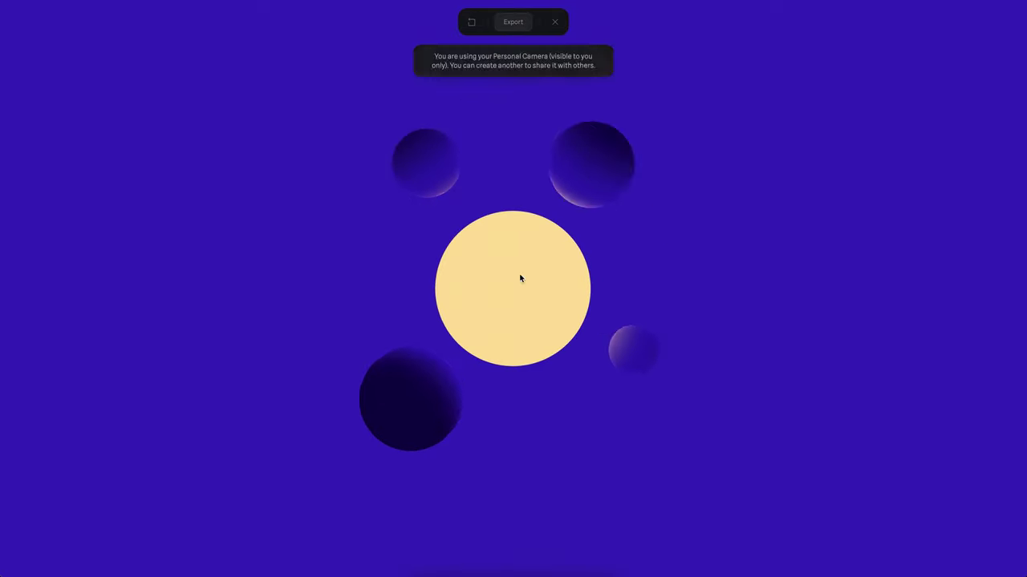
key(Escape)
click(626, 186)
- Rename the central Sphere as Sun
double_click(67, 134)
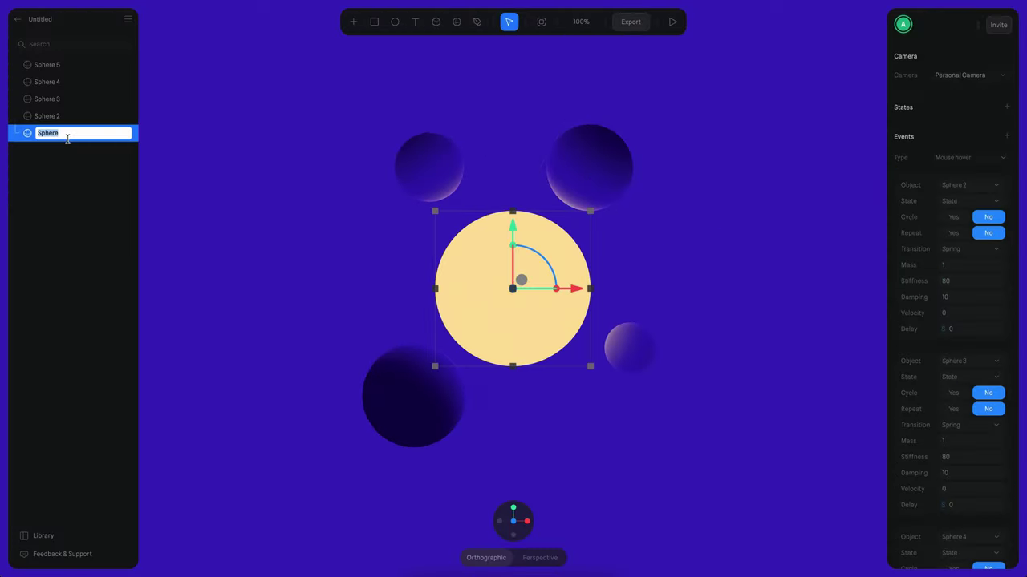
double_click(45, 134)
text(Sun)
key(Return)
- Try Ease In Out as the transition for the surrounding spheres in the Sun's hover event
click(969, 426)
click(967, 404)
click(969, 249)
click(967, 229)
click(969, 505)
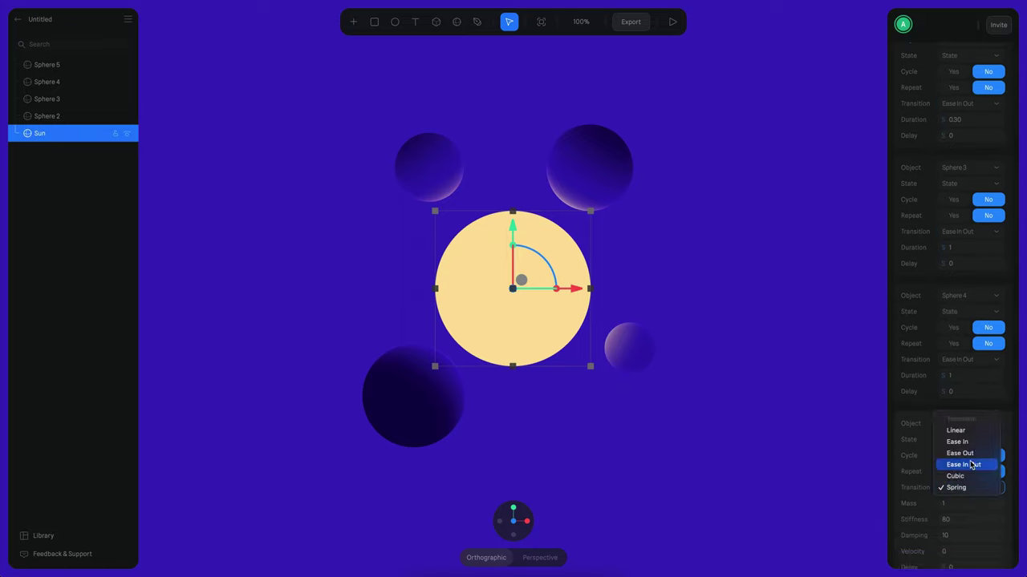
- Set the transitions of Sphere 2, Sphere 3, Sphere 4 and Sphere 5 in the Sun's hover event to Spring
click(969, 185)
click(962, 207)
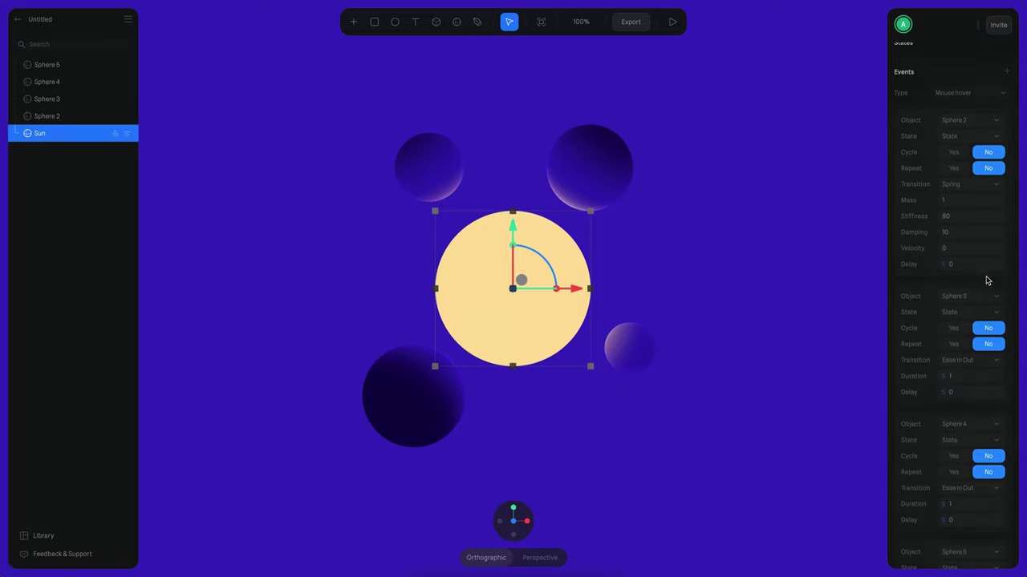
click(969, 360)
click(962, 383)
click(791, 280)
click(513, 289)
scroll(963, 321, down, 5)
click(969, 386)
click(962, 412)
click(969, 257)
click(963, 280)
scroll(954, 281, up, 5)
super+scroll(705, 275, up, 3)
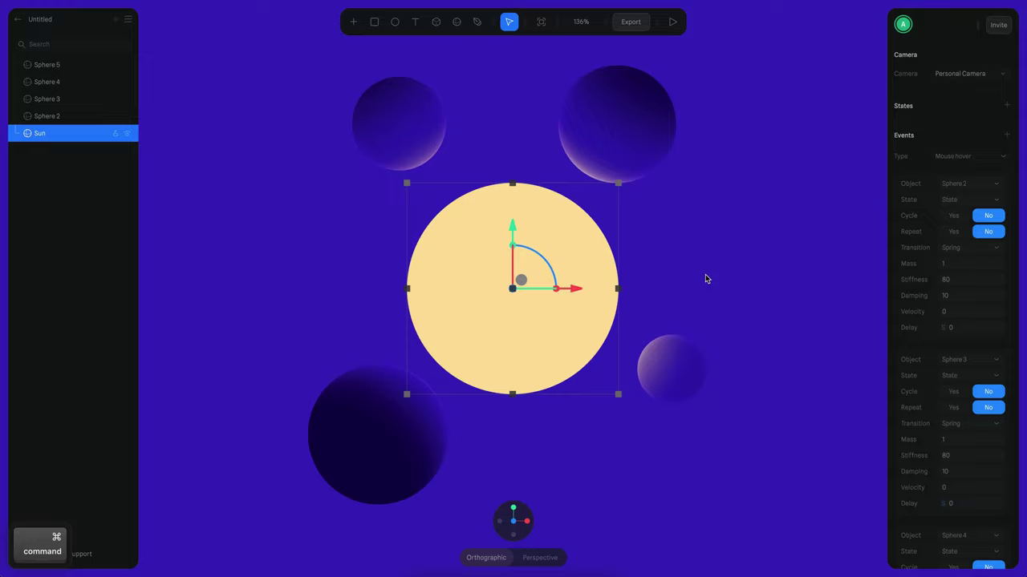
alt+drag(706, 275, 745, 254)
super+scroll(731, 322, down, 5)
super+scroll(731, 322, up, 4)
key(alt+r)
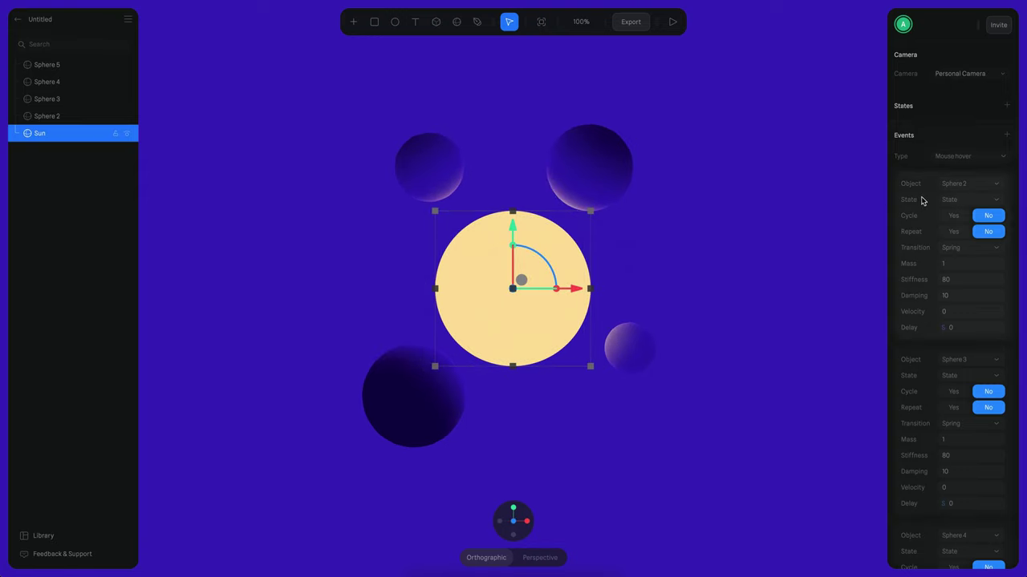
- Set the delay of Sphere 2 in the Sun's hover event to 0.3 seconds
scroll(936, 325, down, 1)
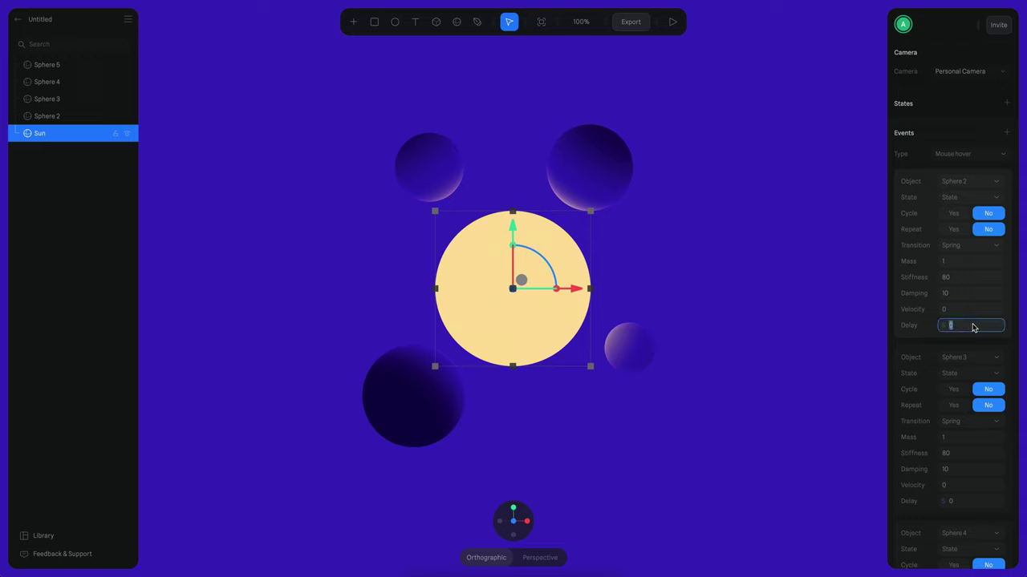
key(Right)
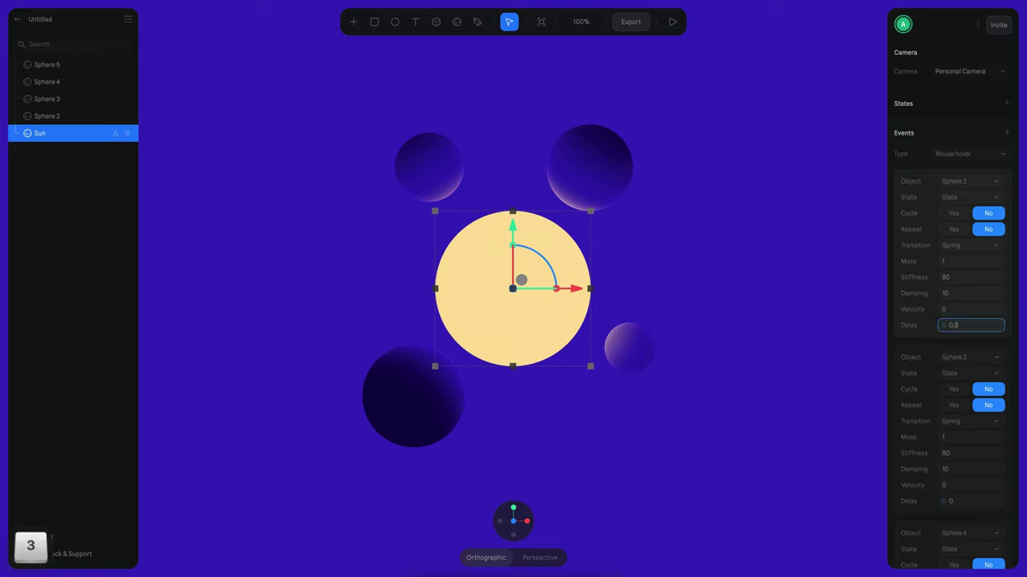
text(.3)
key(Return)
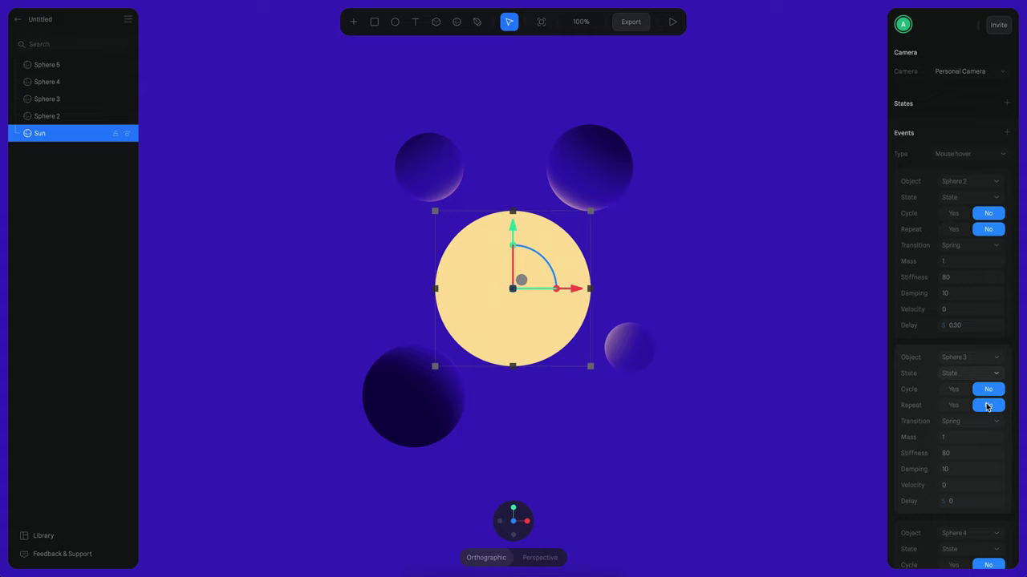
- Set the hover event delay to 0.20 seconds for Sphere 3 and 0.15 seconds for Sphere 4
key(Right)
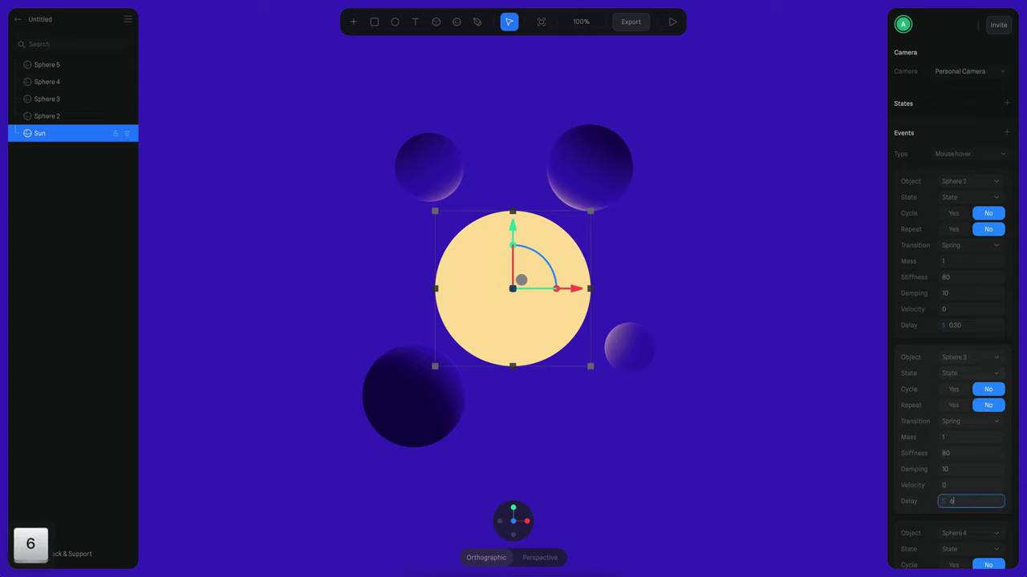
click(956, 503)
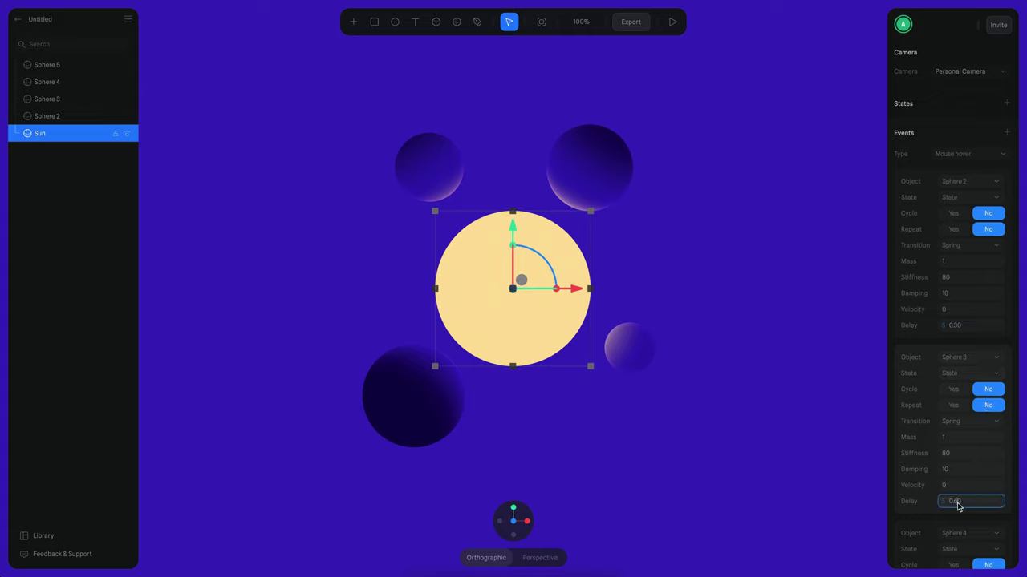
key(BackSpace)
scroll(961, 435, down, 5)
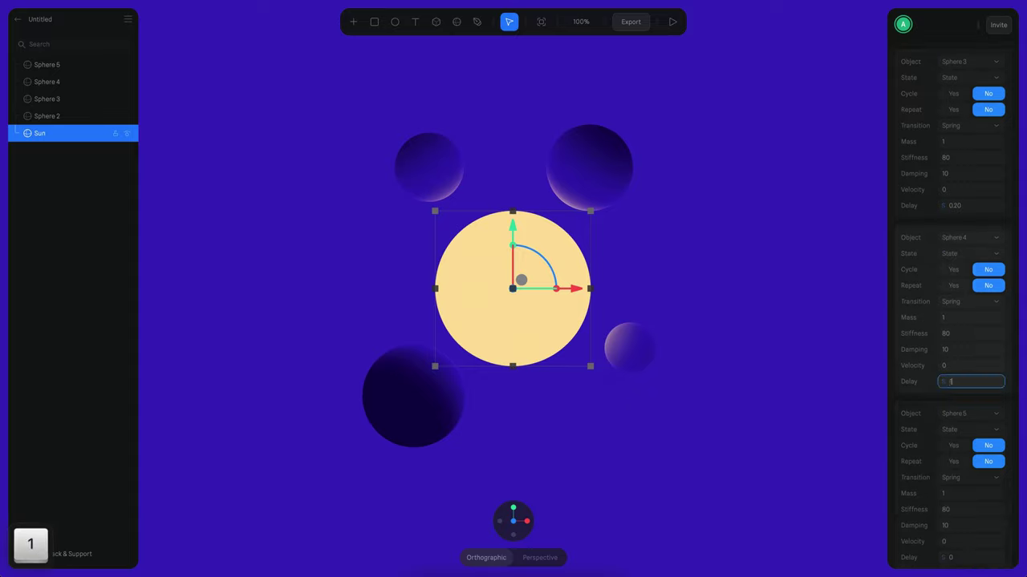
scroll(922, 401, down, 5)
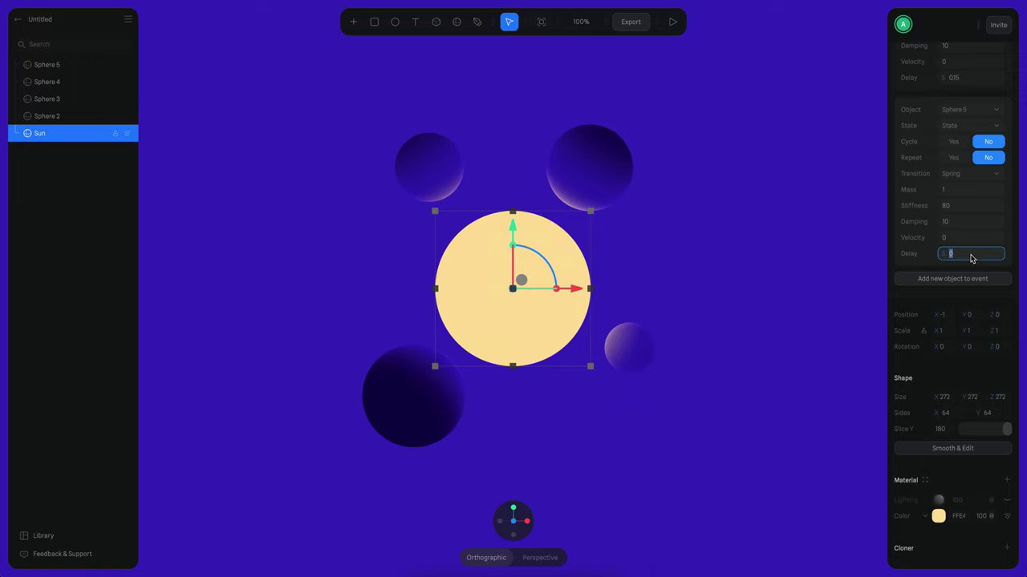
click(684, 248)
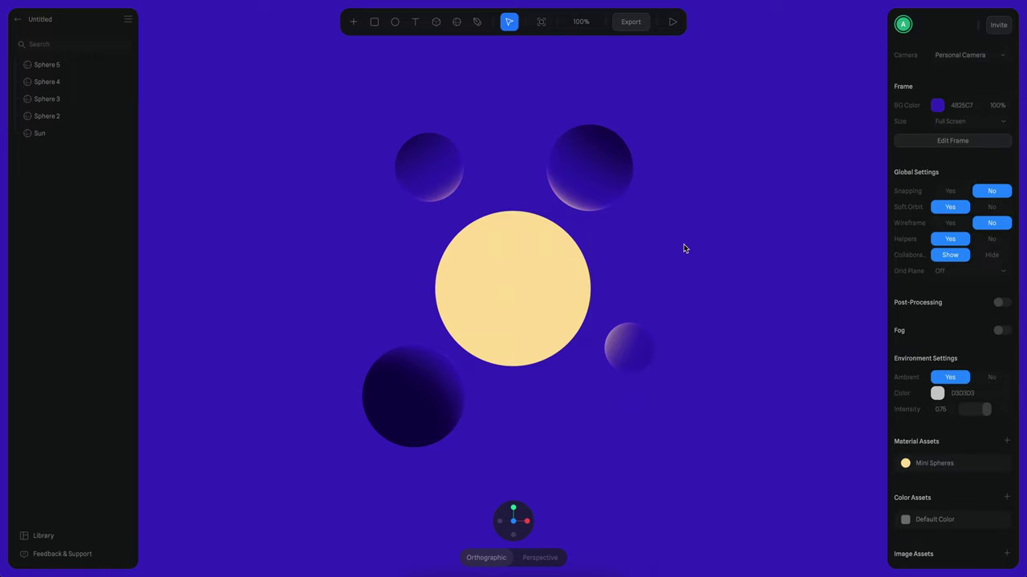
- Preview the hover interaction with the staggered delays and inspect the state of Sphere 2
click(672, 22)
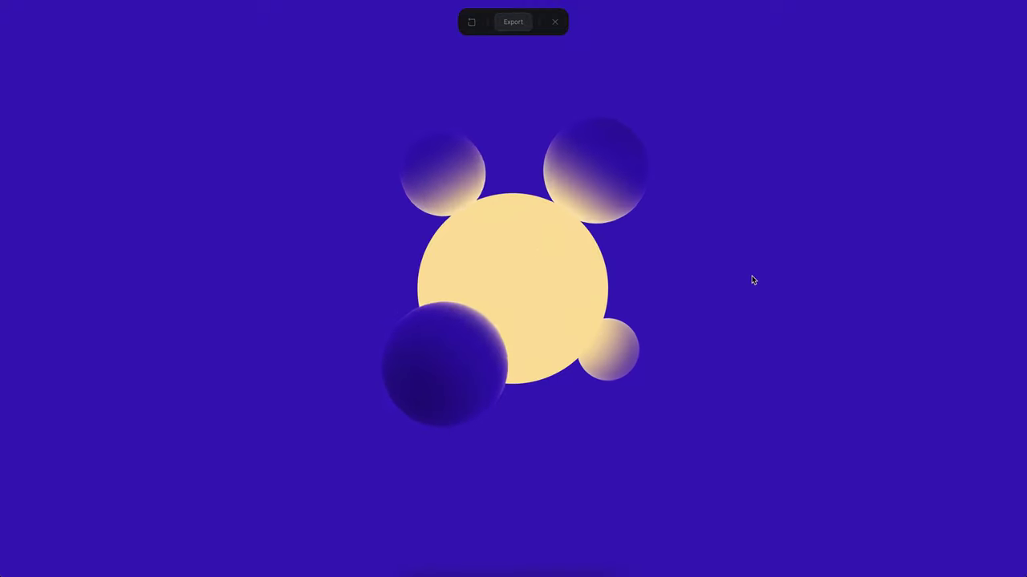
click(554, 22)
click(594, 165)
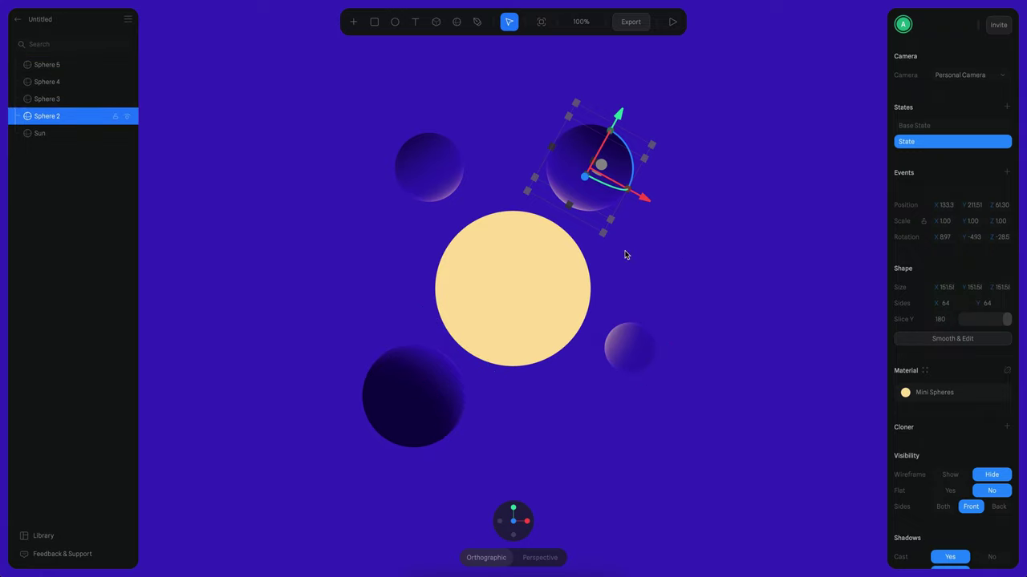
click(690, 204)
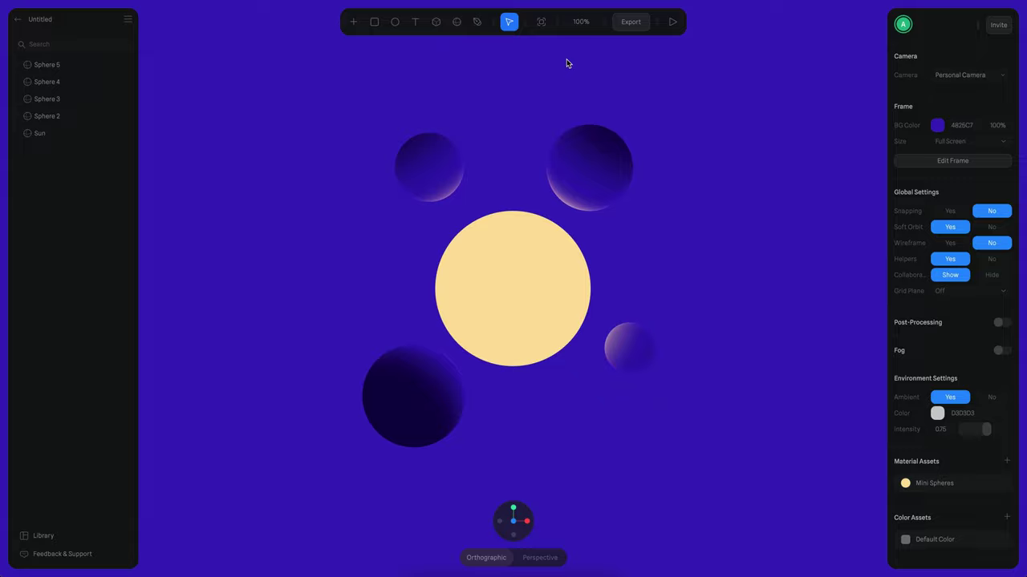
- Add more small spheres of varying sizes and duplicate them around all sides of the Sun
click(457, 22)
shift+drag(471, 251, 513, 296)
shift+click(495, 282)
scroll(513, 289, up, 4)
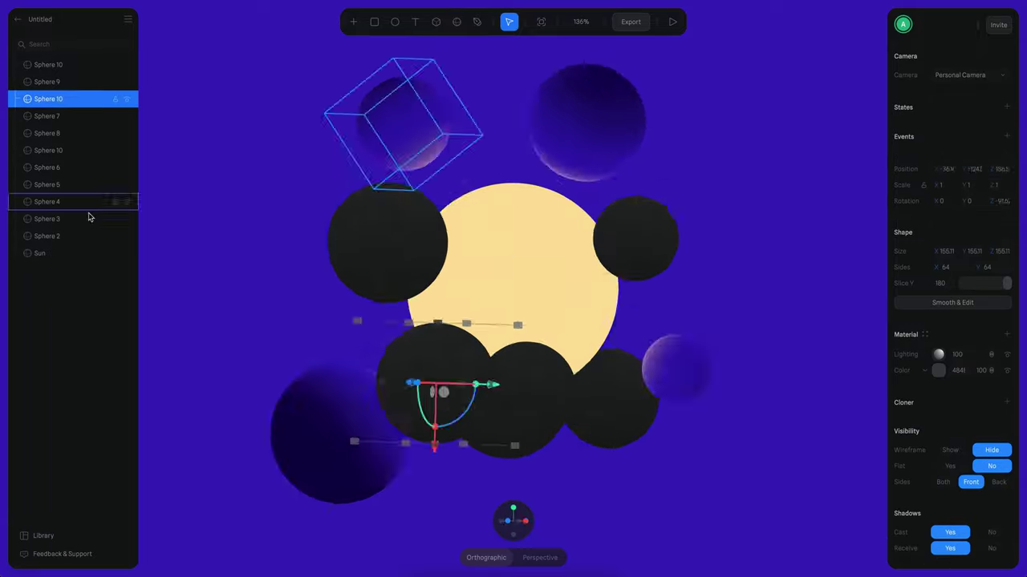
scroll(513, 289, up, 3)
key(super+d)
key(super+d)
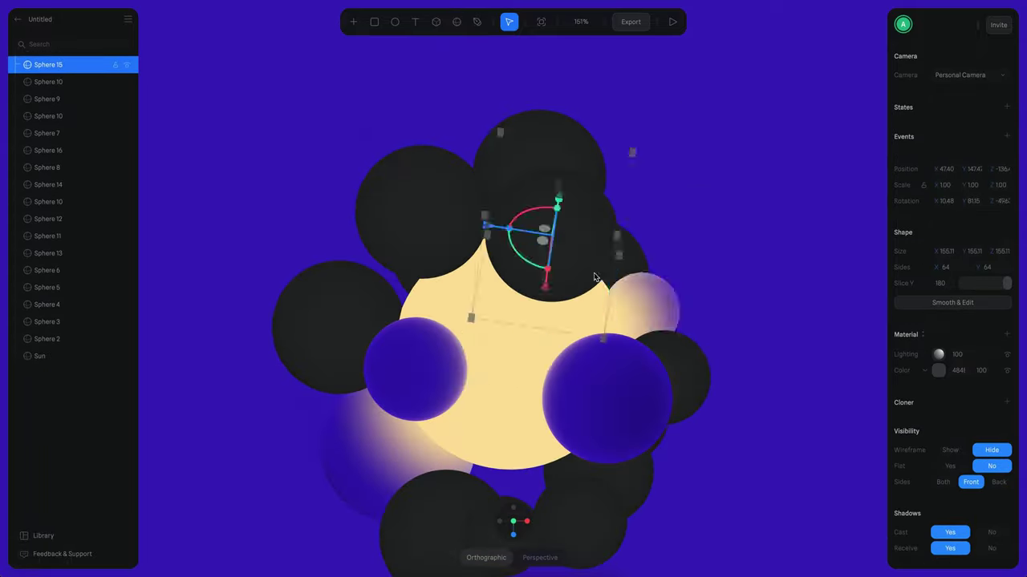
- Apply the Mini Spheres material to the added spheres, and group the four original small spheres as Mini to Mini 4
click(440, 442)
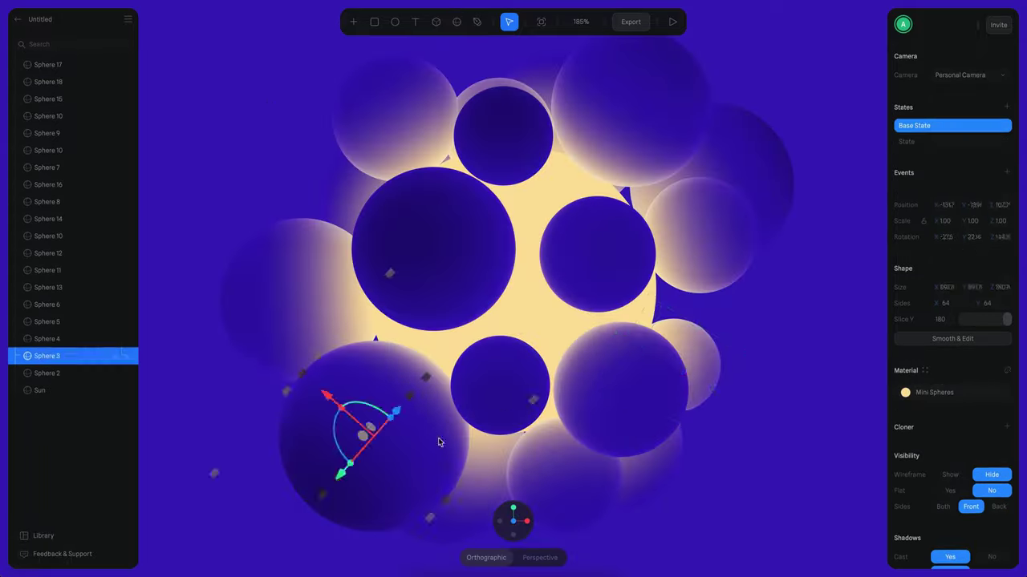
click(648, 108)
key(super+g)
- Adjust the placement of the added spheres around the Sun, including Sphere 7 on its lower side
click(543, 218)
click(622, 244)
alt+drag(534, 300, 618, 404)
click(517, 273)
click(618, 280)
click(543, 188)
alt+drag(676, 282, 598, 394)
click(465, 280)
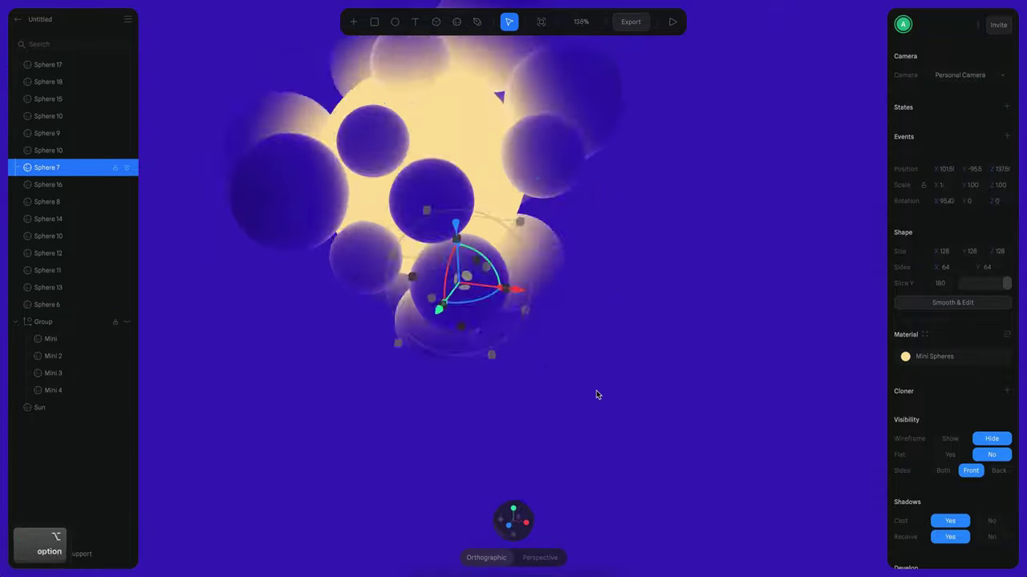
- Adjust the placement of Sphere 16 and its neighbouring spheres on the Sun's surface
click(556, 305)
click(612, 293)
alt+drag(612, 293, 699, 304)
click(518, 346)
key(super+z)
click(348, 277)
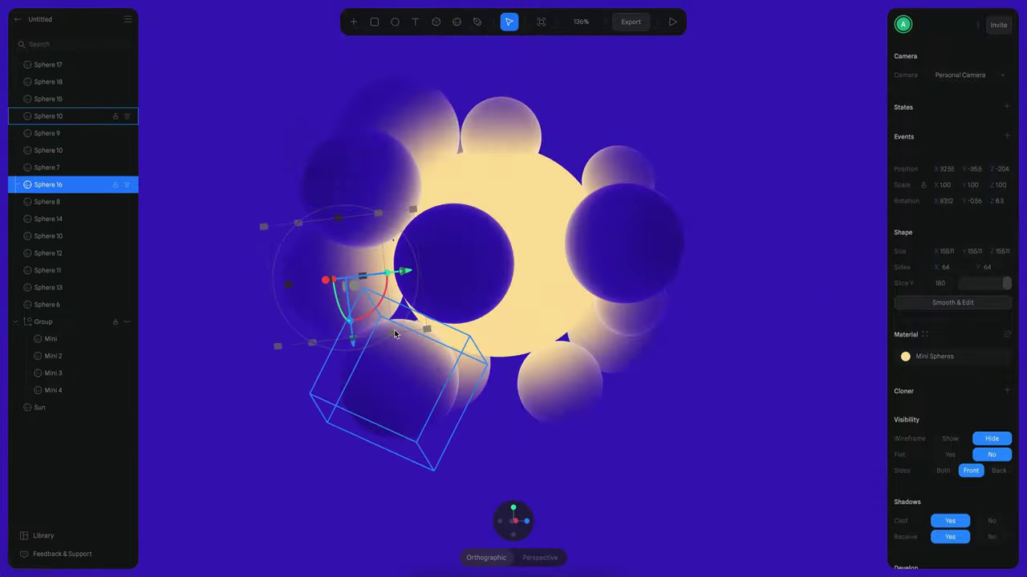
click(622, 289)
alt+drag(622, 289, 695, 319)
- Rotate Sphere 8 at the edge of the Sun and check the arrangement of the spheres beside it
click(44, 322)
click(40, 407)
scroll(956, 385, down, 10)
click(355, 264)
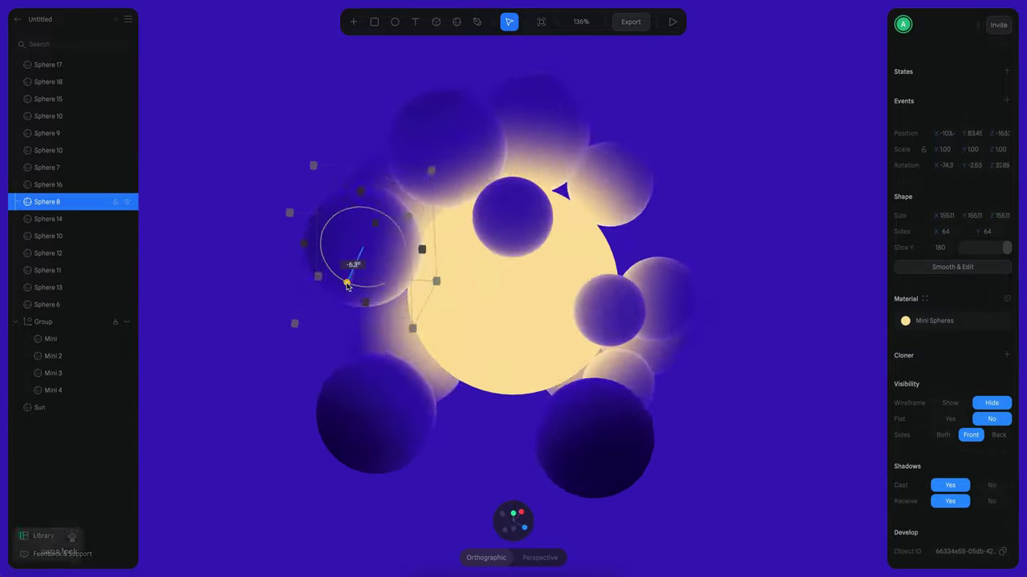
click(524, 103)
alt+drag(524, 103, 678, 330)
click(665, 284)
key(super+z)
- Adjust the placement of Sphere 14 on the underside of the Sun
click(658, 278)
click(449, 171)
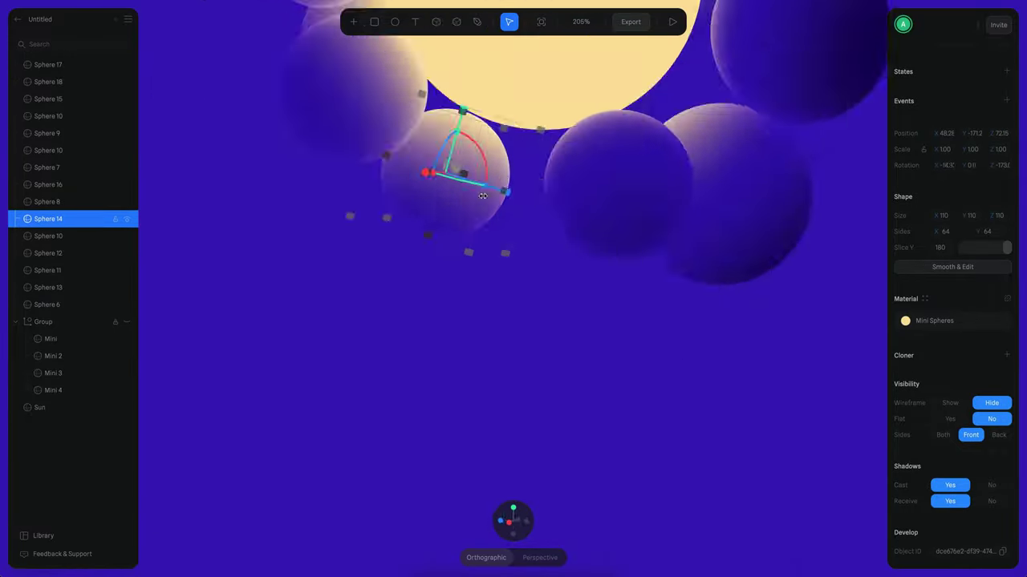
click(579, 210)
alt+drag(579, 211, 764, 264)
click(716, 285)
- Ungroup the four Mini spheres and rename the added spheres as Mini B 0 through Mini B 14
click(40, 407)
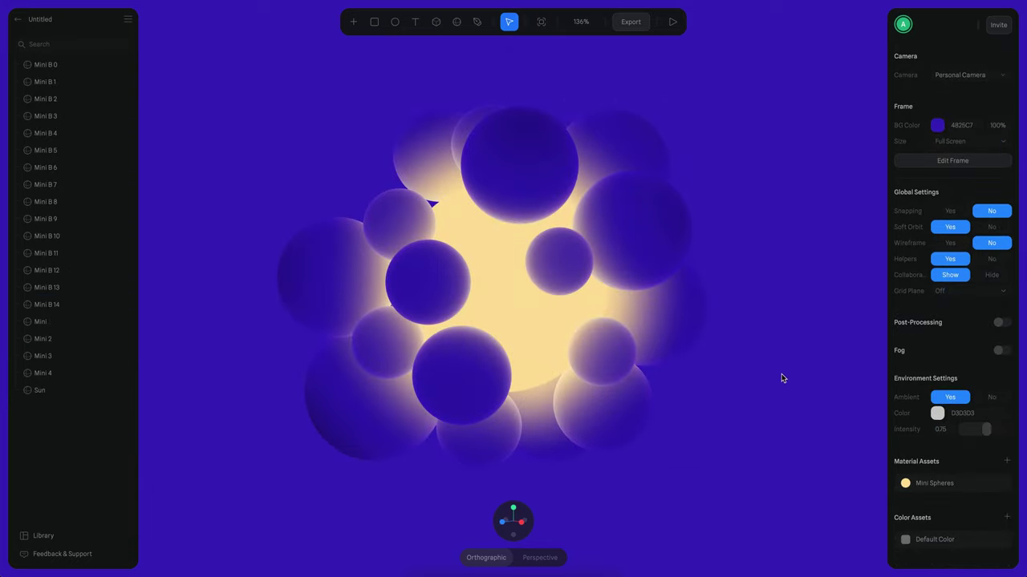
alt+drag(782, 378, 717, 390)
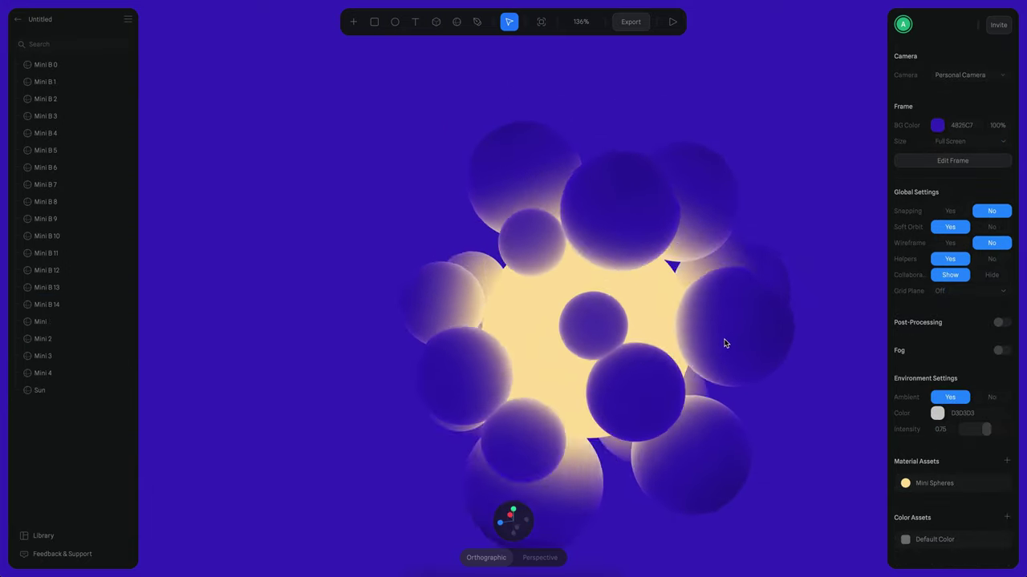
alt+drag(725, 344, 595, 381)
super+scroll(748, 362, down, 5)
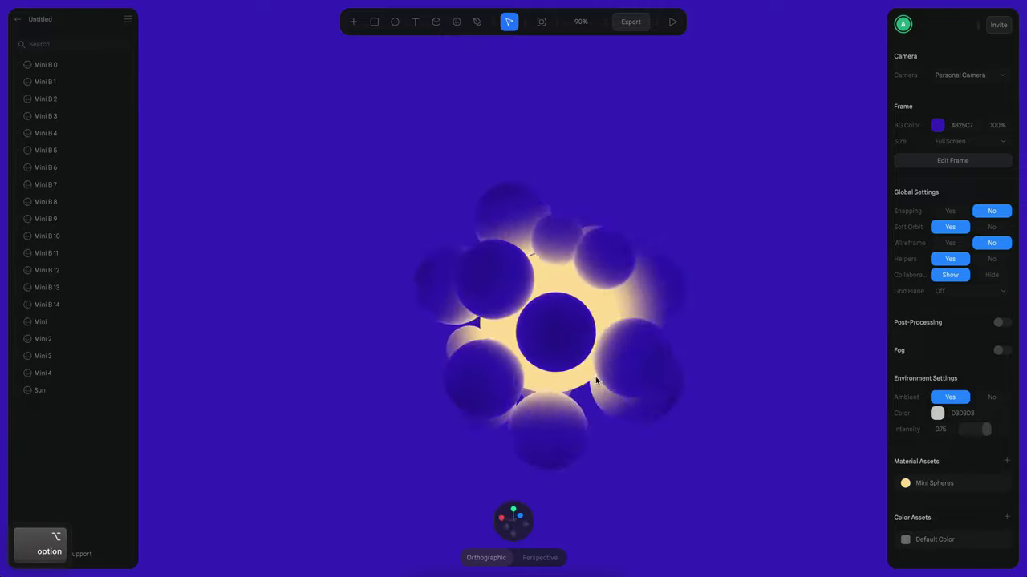
key(alt+r)
- Preview the hover interaction of the full cluster of spheres at a closer zoom
click(673, 22)
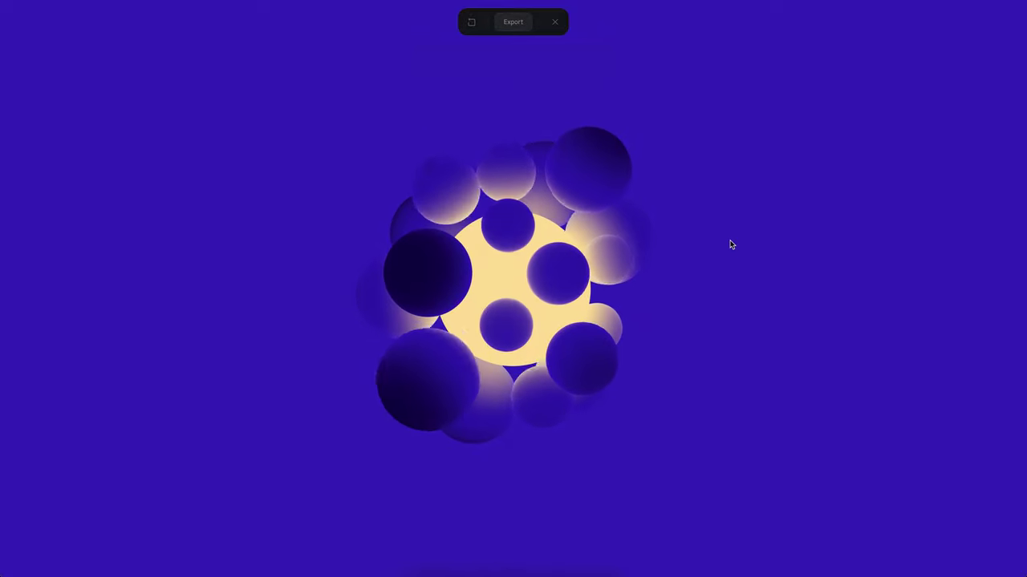
super+scroll(722, 325, up, 5)
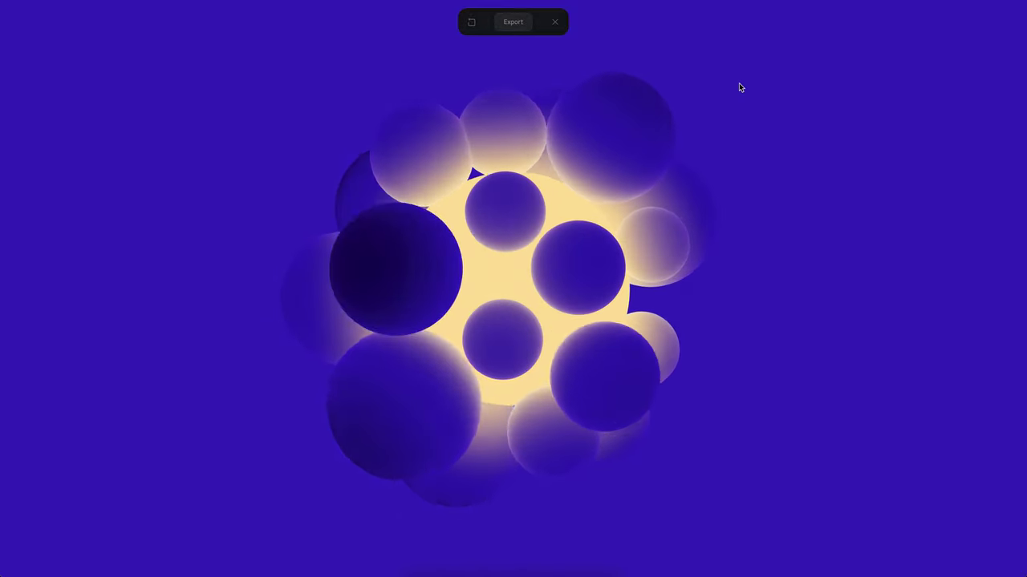
click(555, 22)
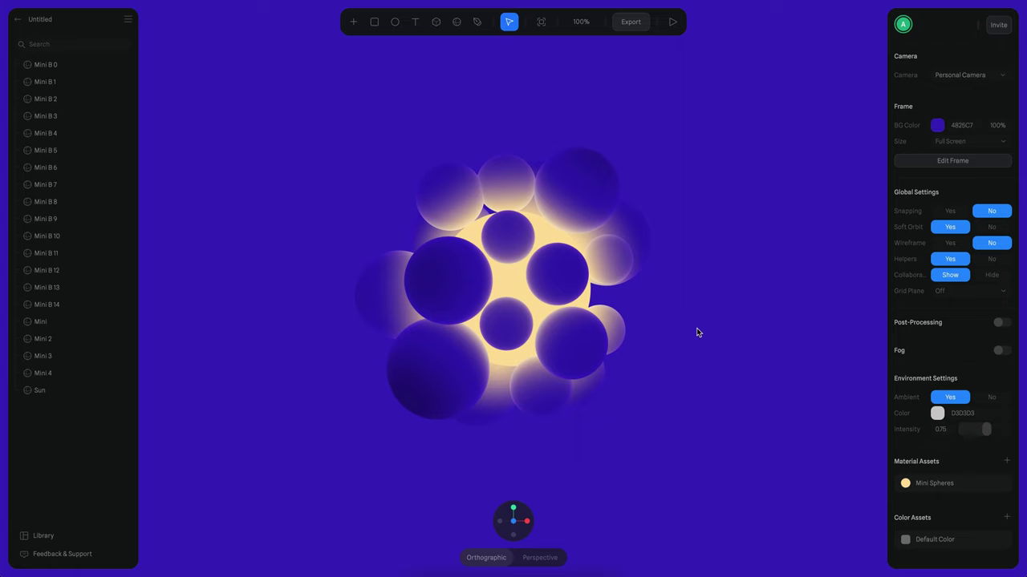
- Examine the blue-violet ramp stop in the lower Depth layer of the Mini Spheres material, and preview the scene
click(943, 491)
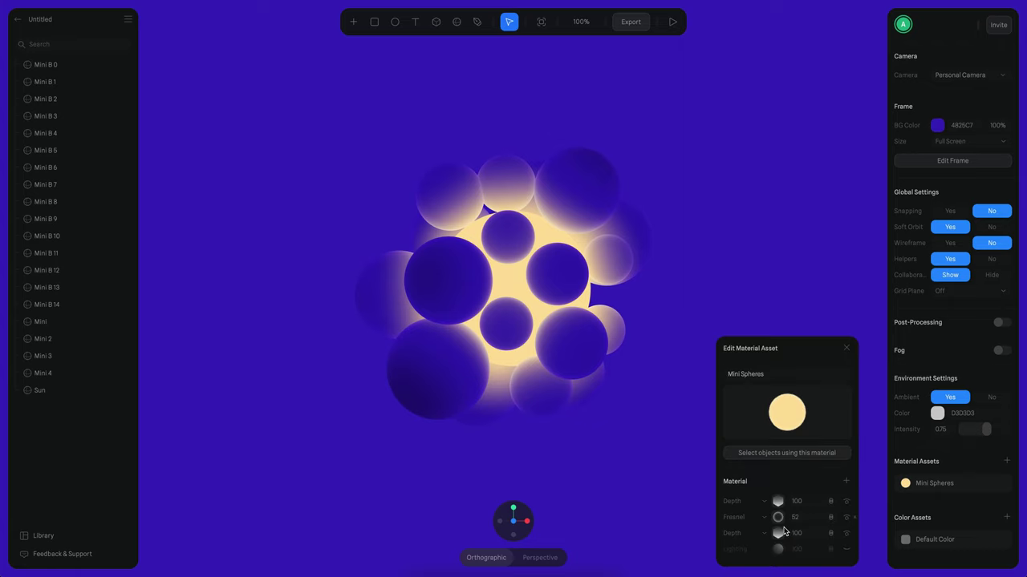
click(784, 532)
click(833, 456)
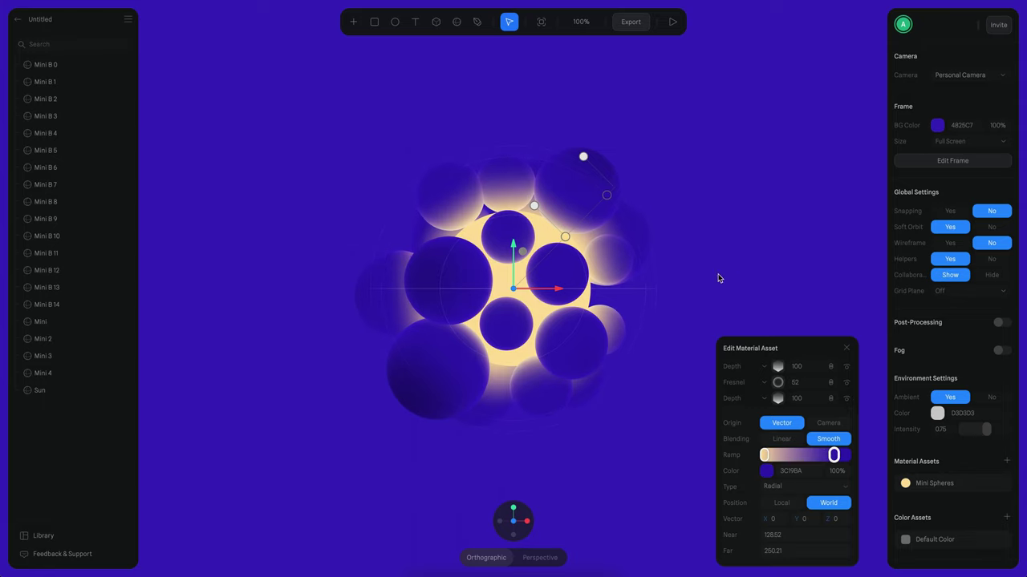
super+scroll(716, 279, up, 3)
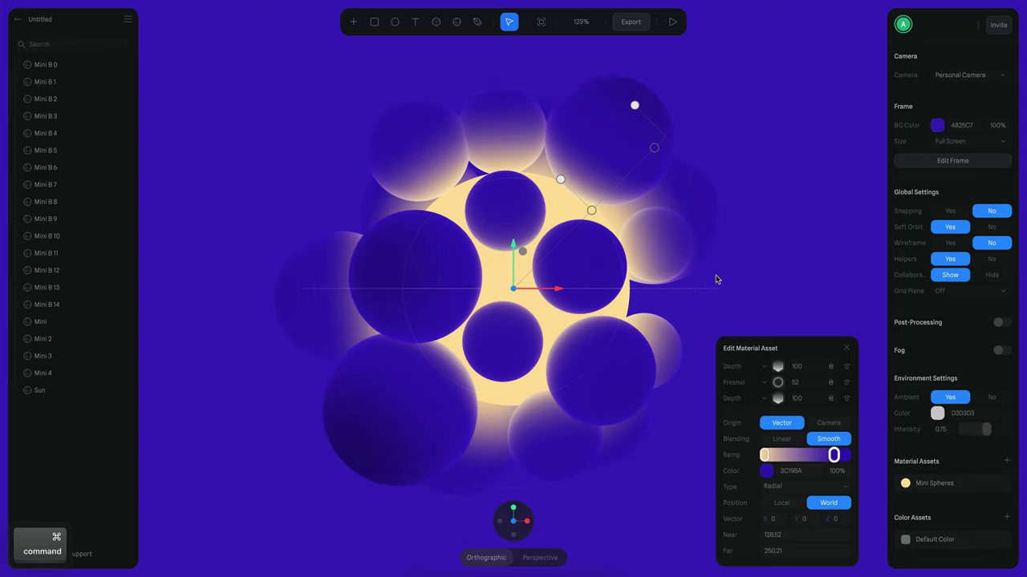
click(673, 22)
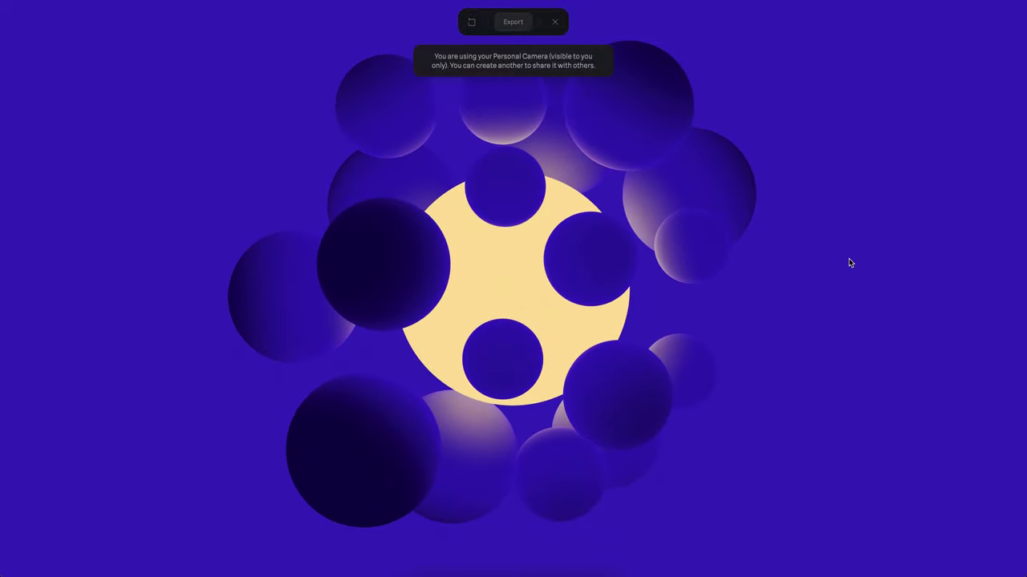
- Close the preview and extend the vector gradient range of the upper Depth layer in the Mini Spheres material slightly outward
alt+drag(803, 302, 778, 333)
click(554, 22)
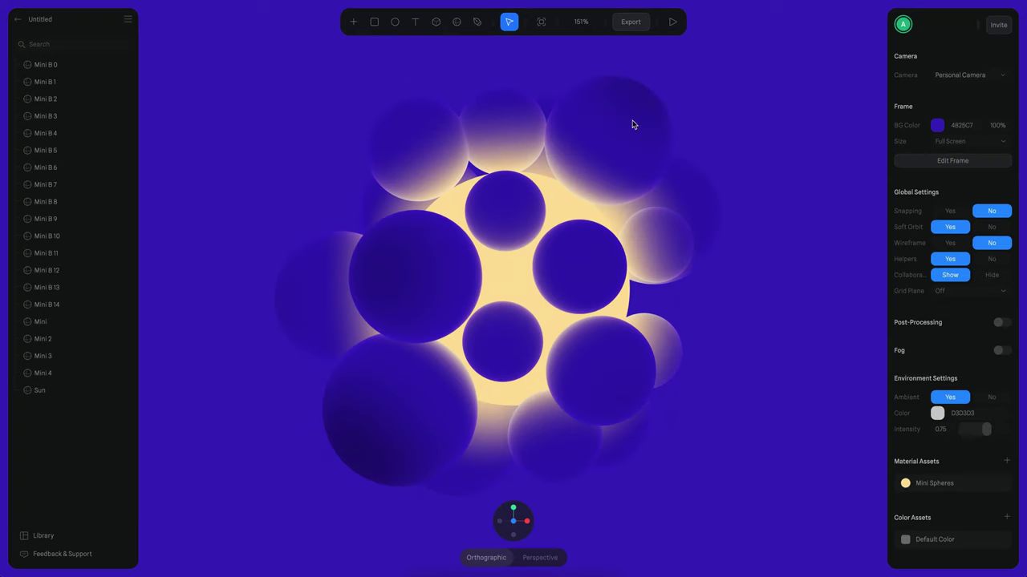
click(954, 484)
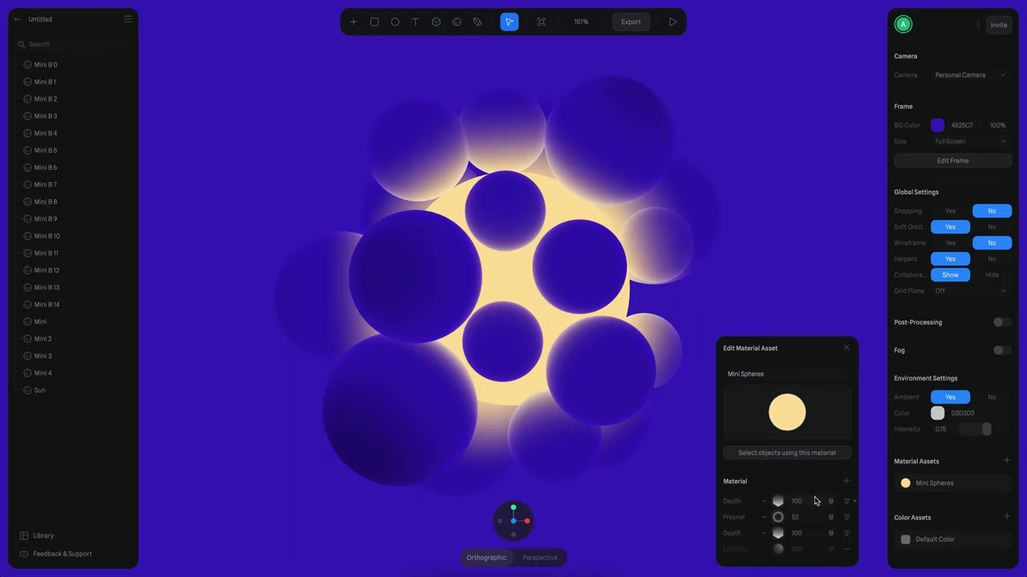
click(777, 503)
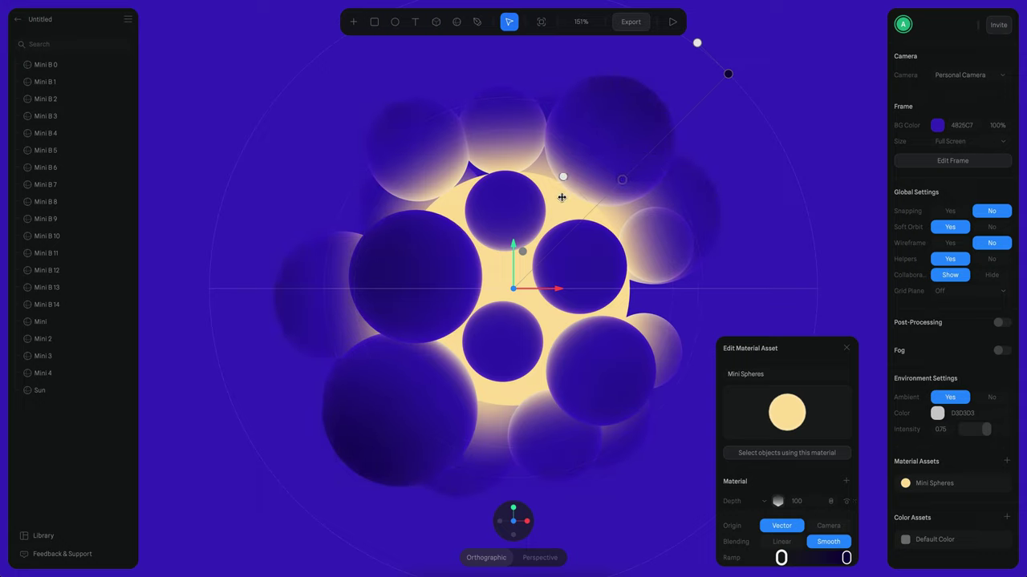
key(alt)
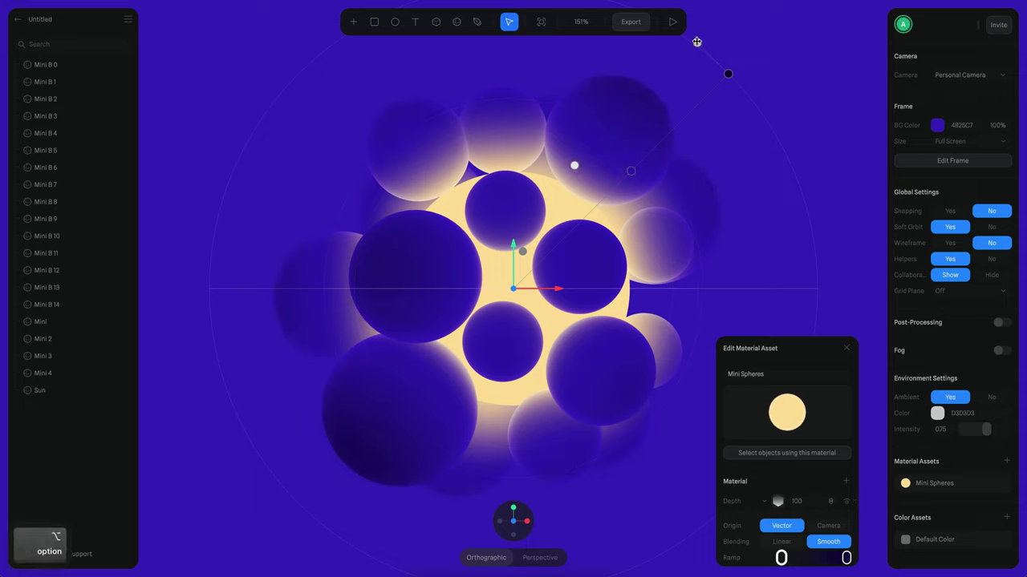
drag(697, 41, 709, 42)
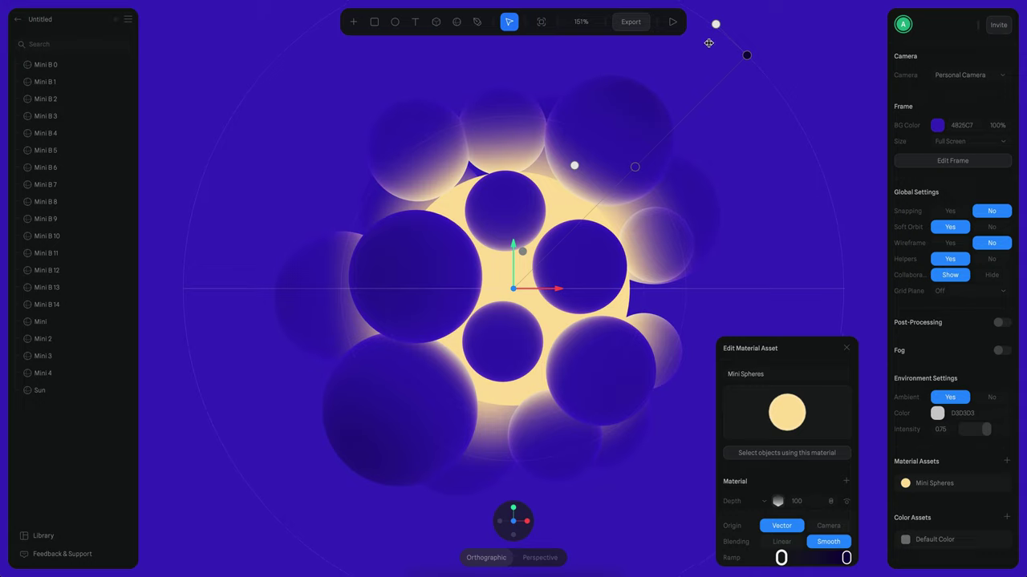
- Preview the scene and examine the spheres' hover motion and shading from several angles and zoom levels
click(672, 24)
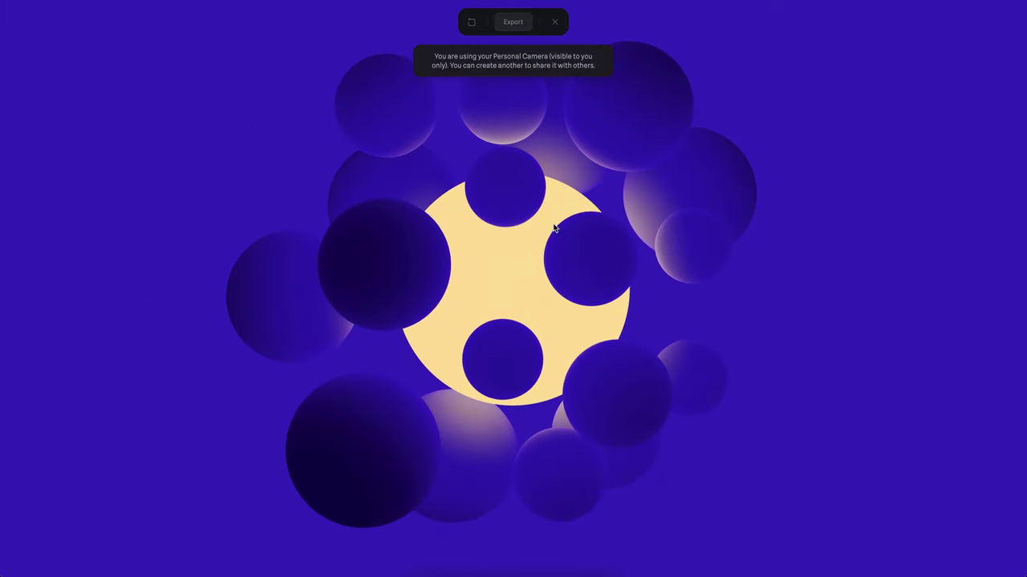
key(alt)
key(alt)
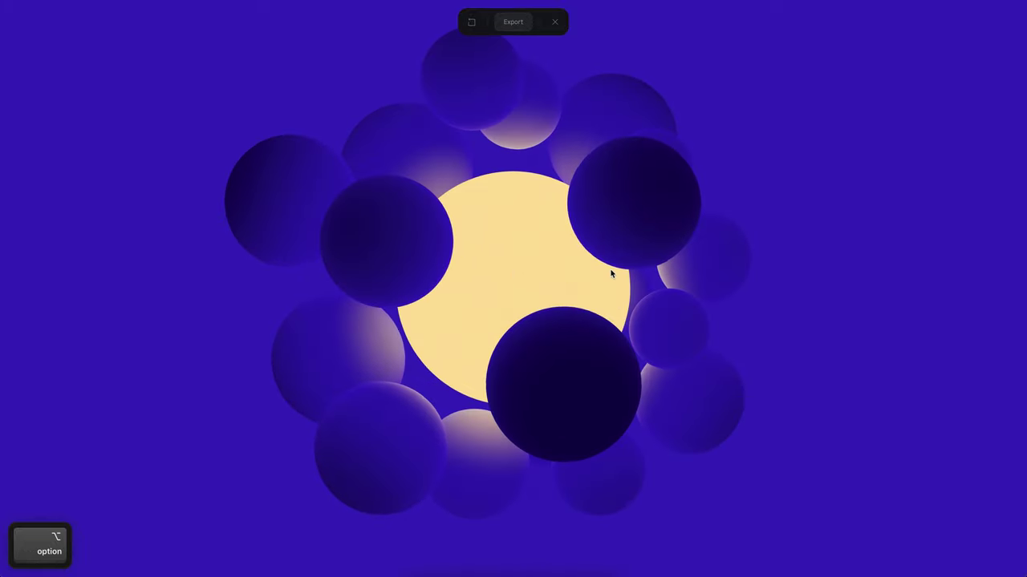
key(super)
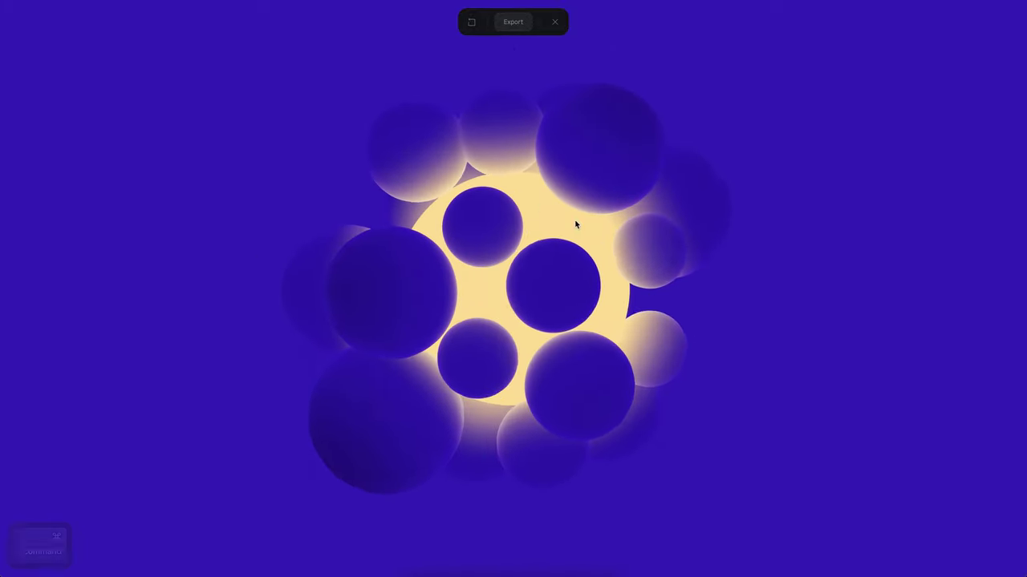
key(alt)
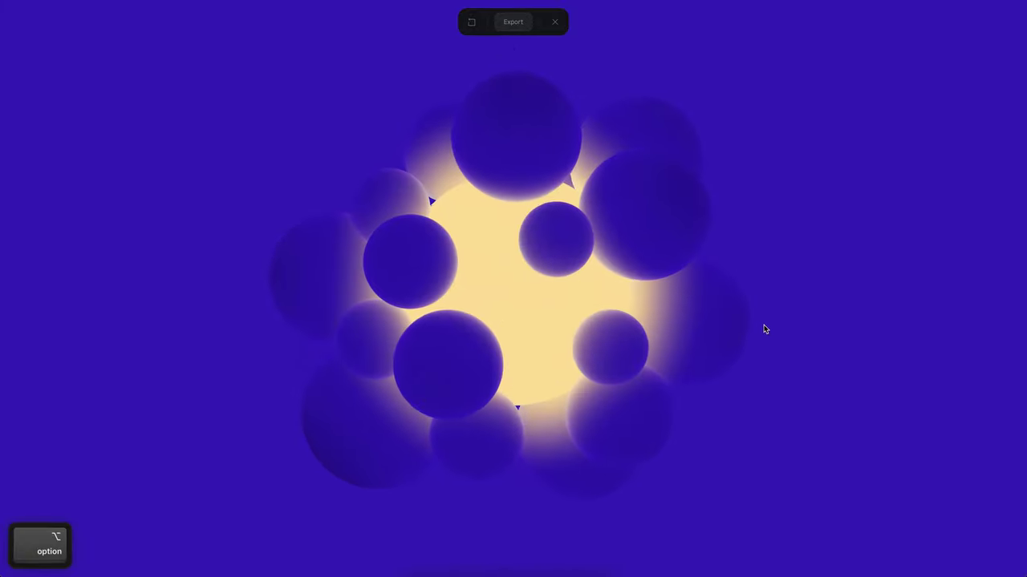
key(super)
key(alt)
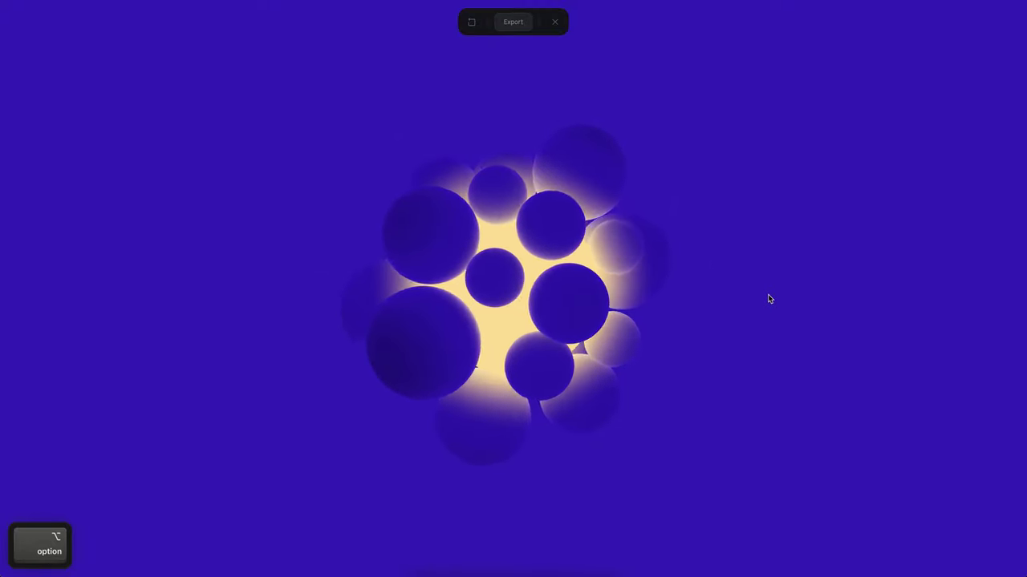
key(super)
key(alt)
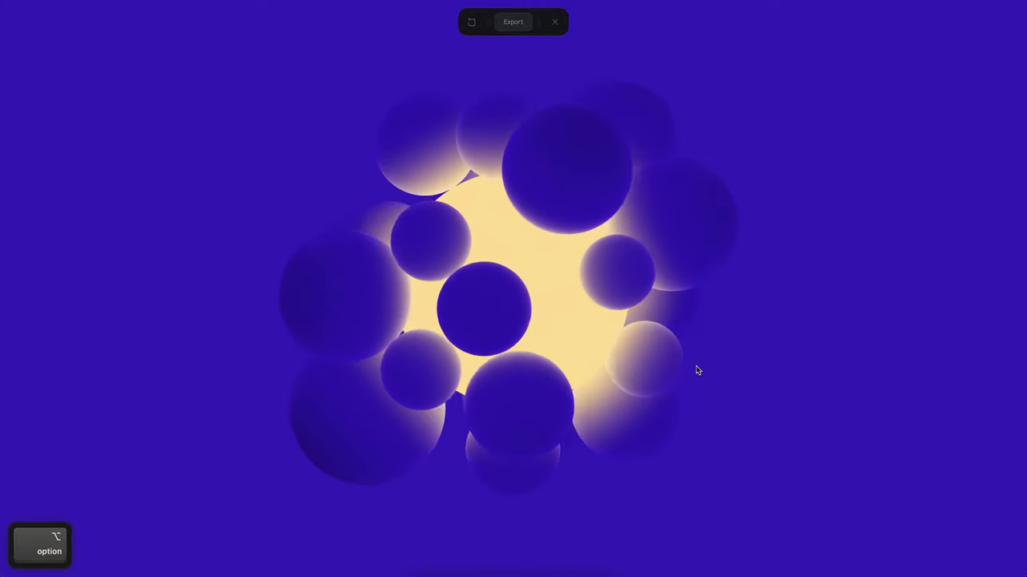
key(super)
key(alt)
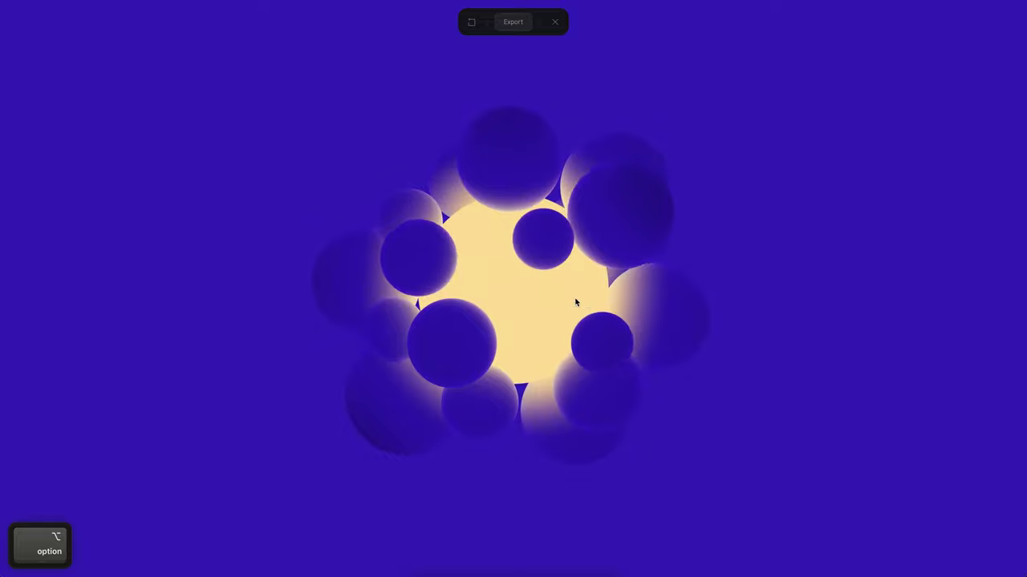
key(alt)
key(super)
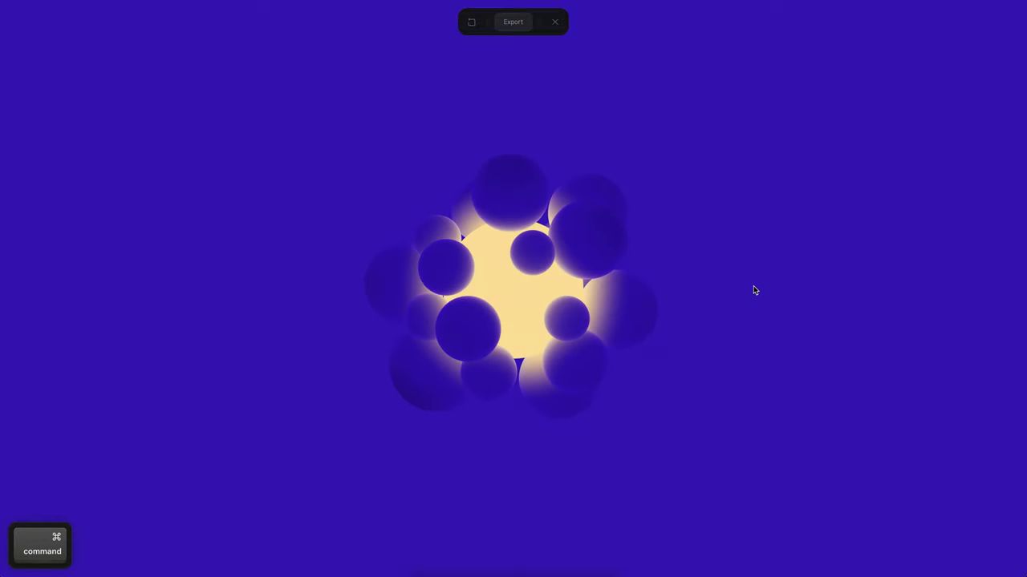
key(alt)
key(super)
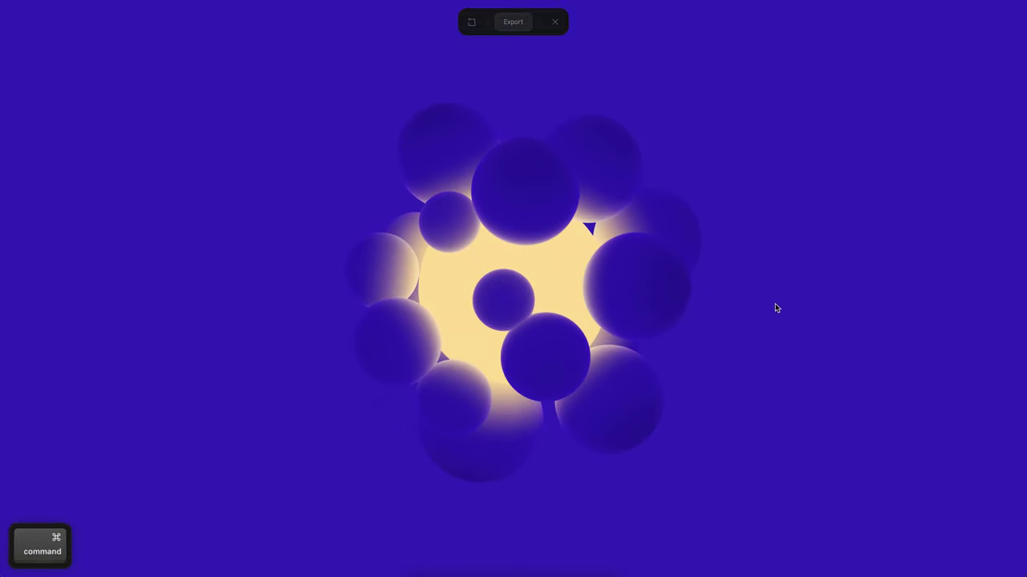
key(alt)
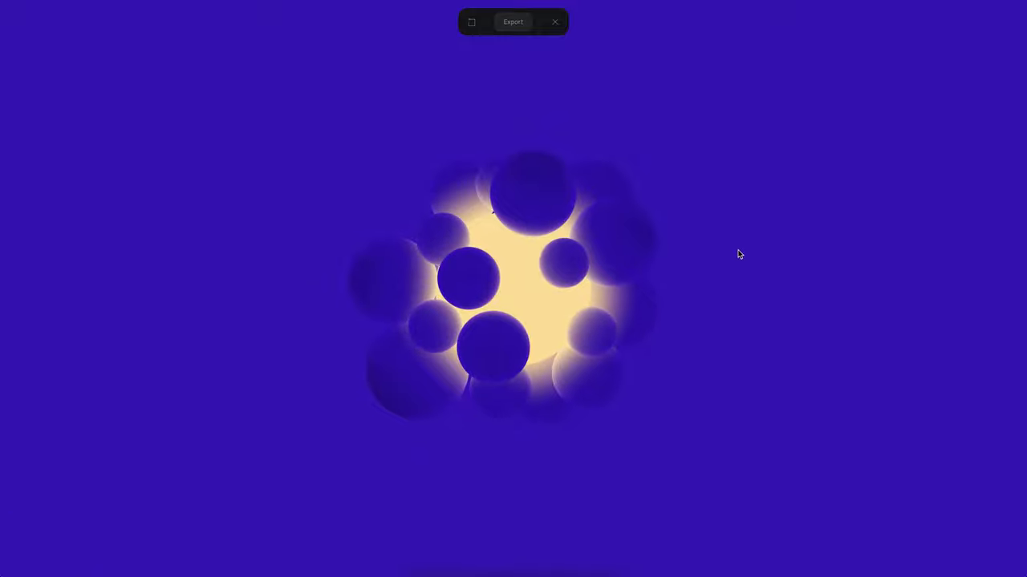